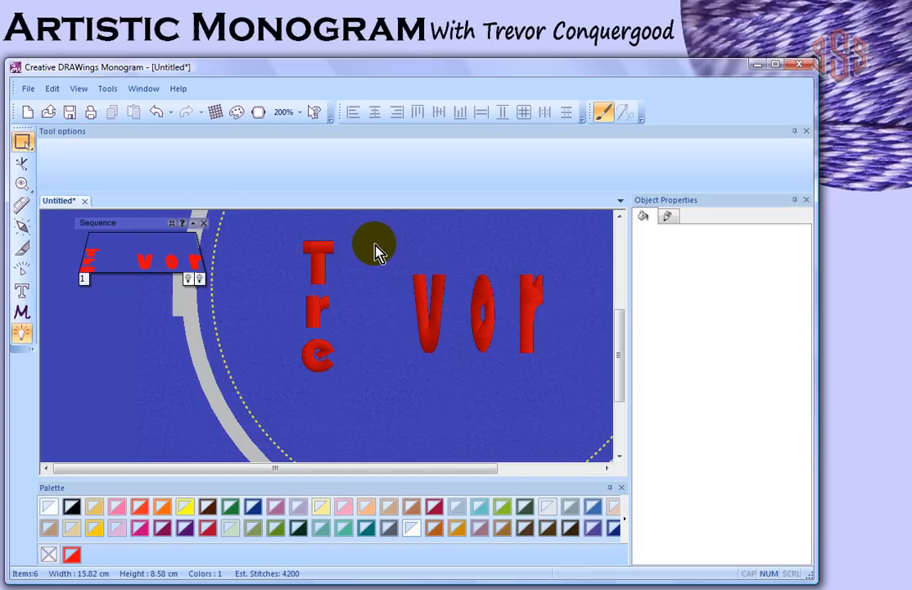
- Export the current lettering design to the stitch editor
scroll(375, 250, down, 2)
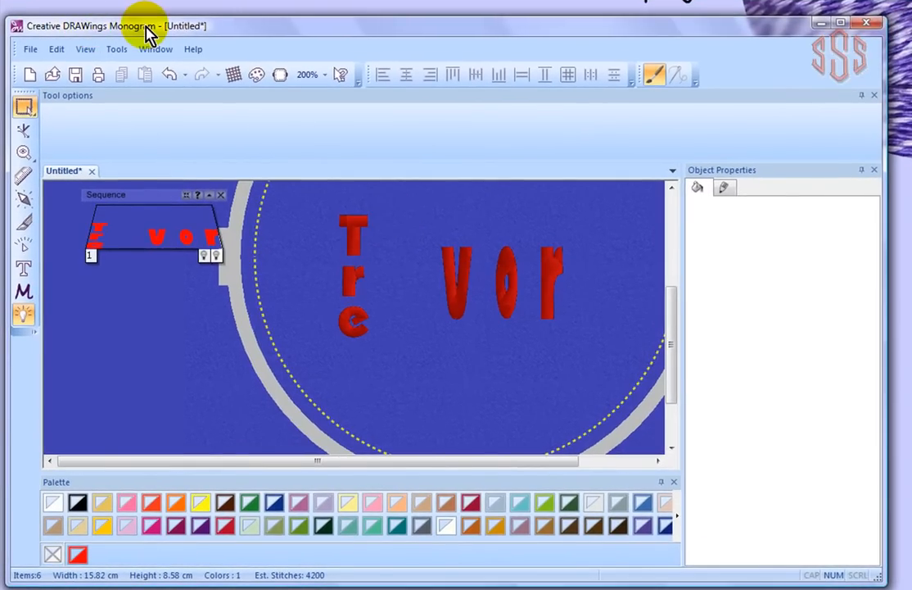
click(30, 50)
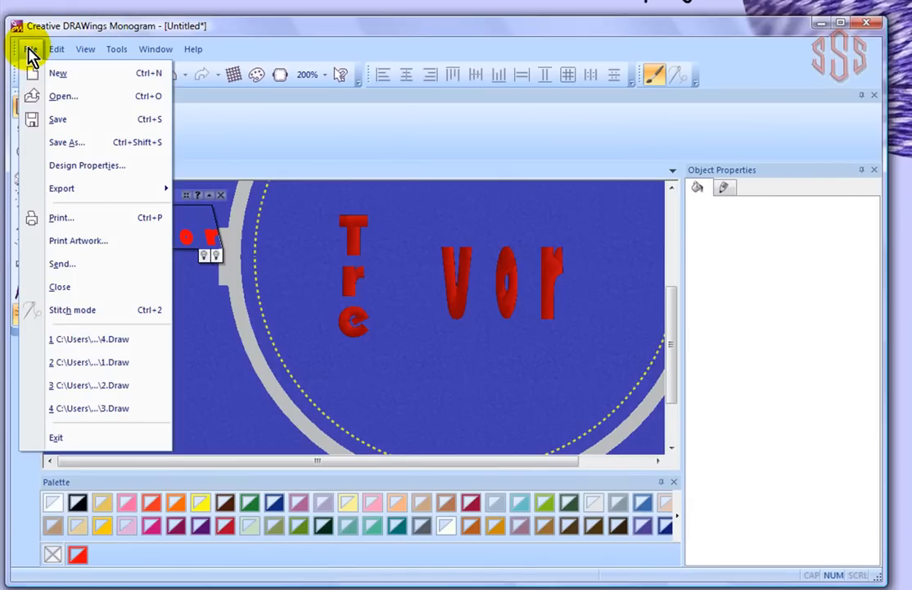
mouse_move(66, 201)
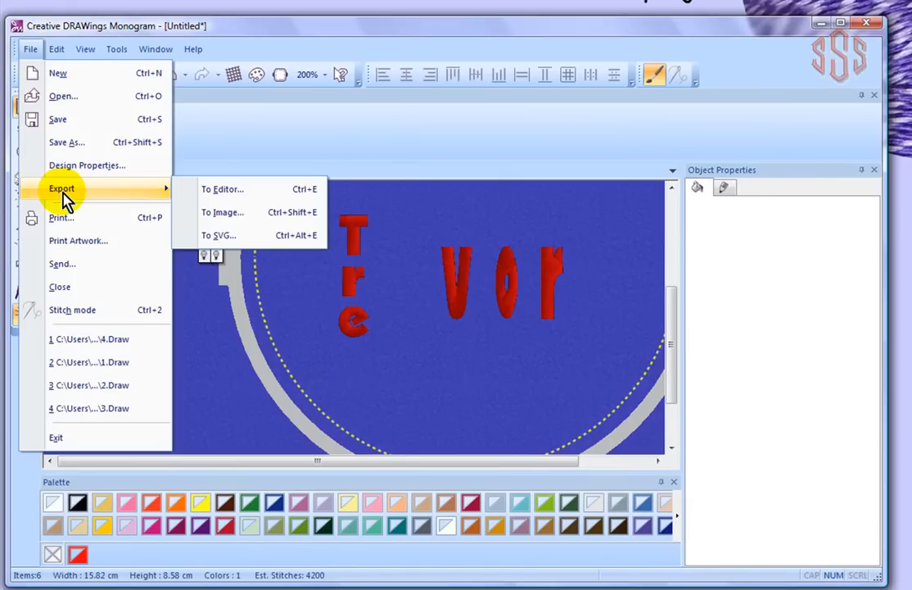
click(237, 196)
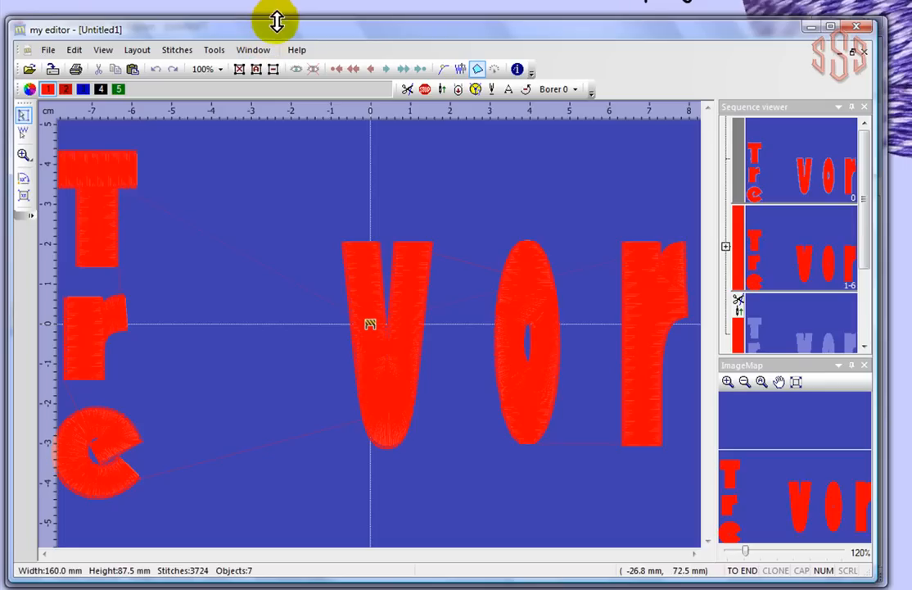
- Shift the my editor window slightly aside, check the original design in Creative DRAWings Monogram, and return to my editor
drag(275, 32, 294, 34)
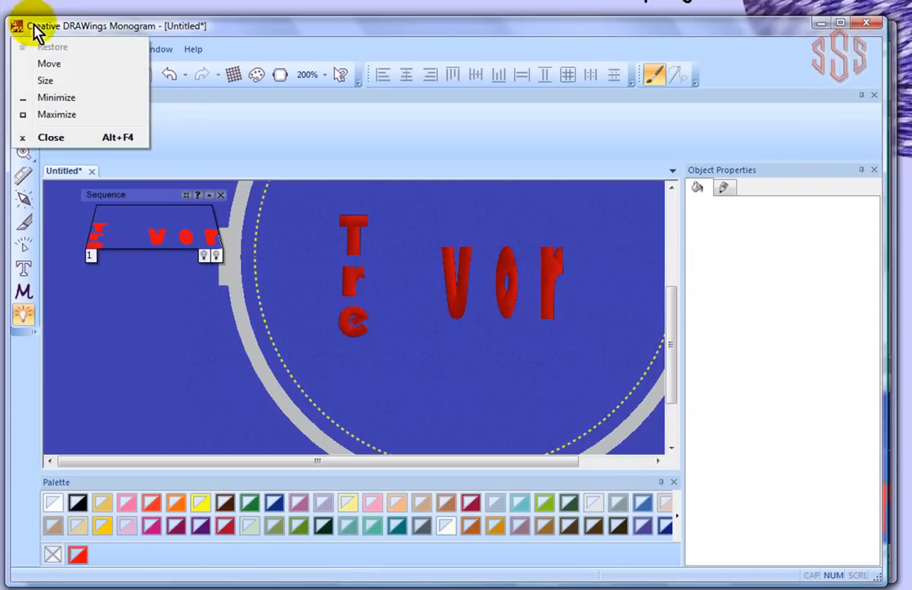
click(203, 33)
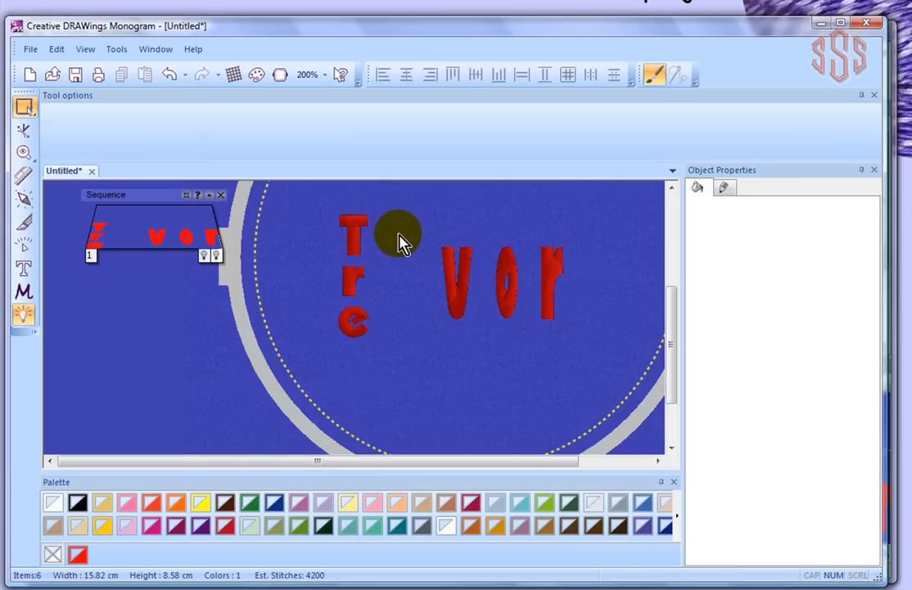
click(892, 113)
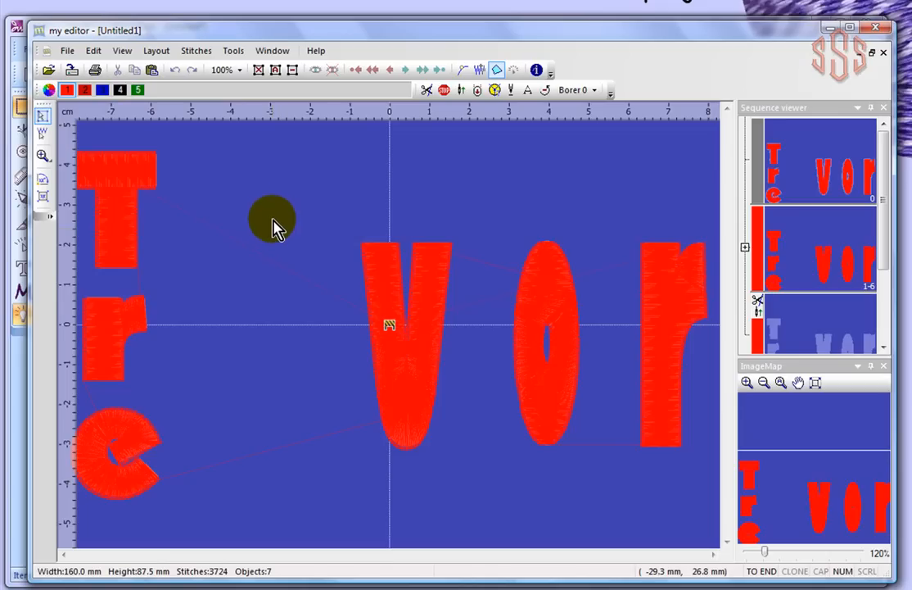
scroll(275, 223, down, 2)
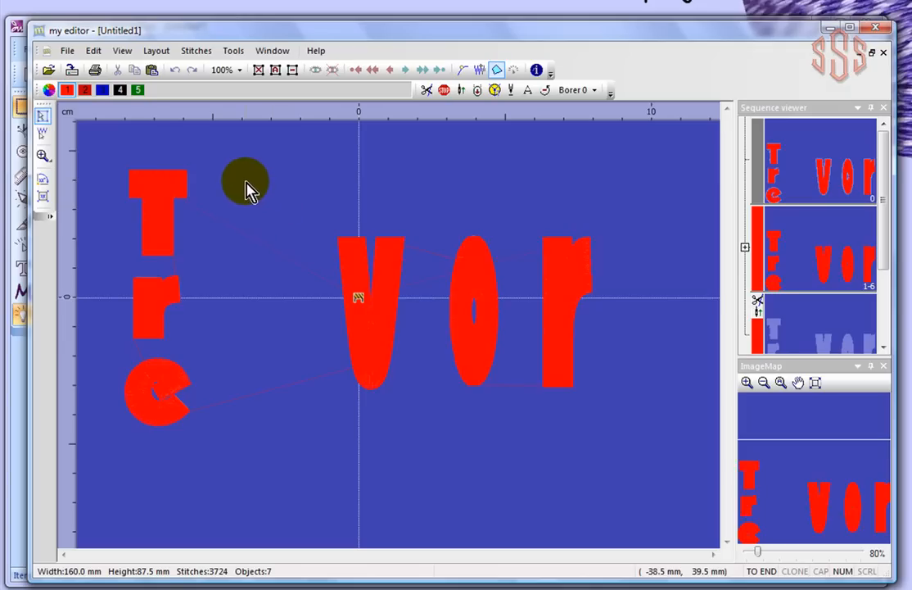
click(69, 53)
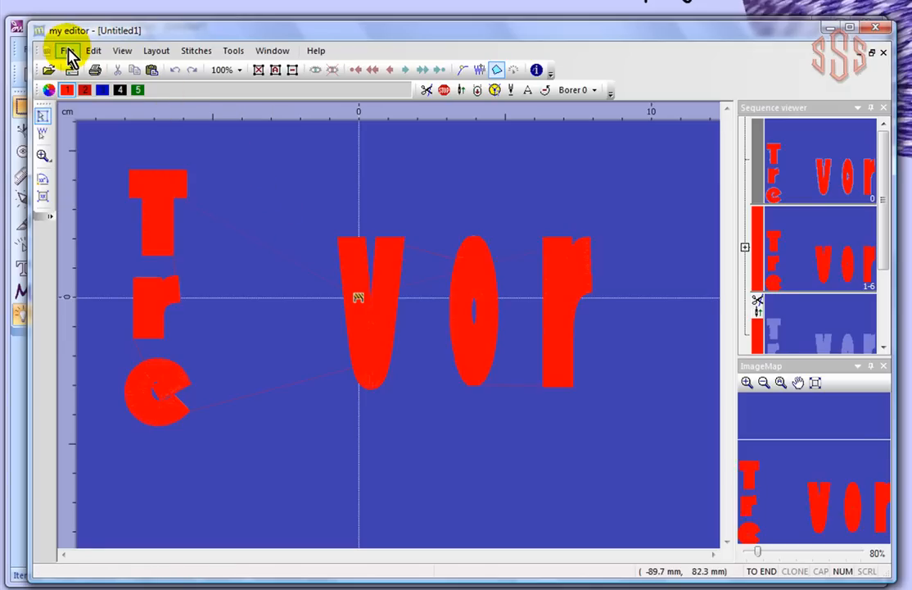
click(69, 52)
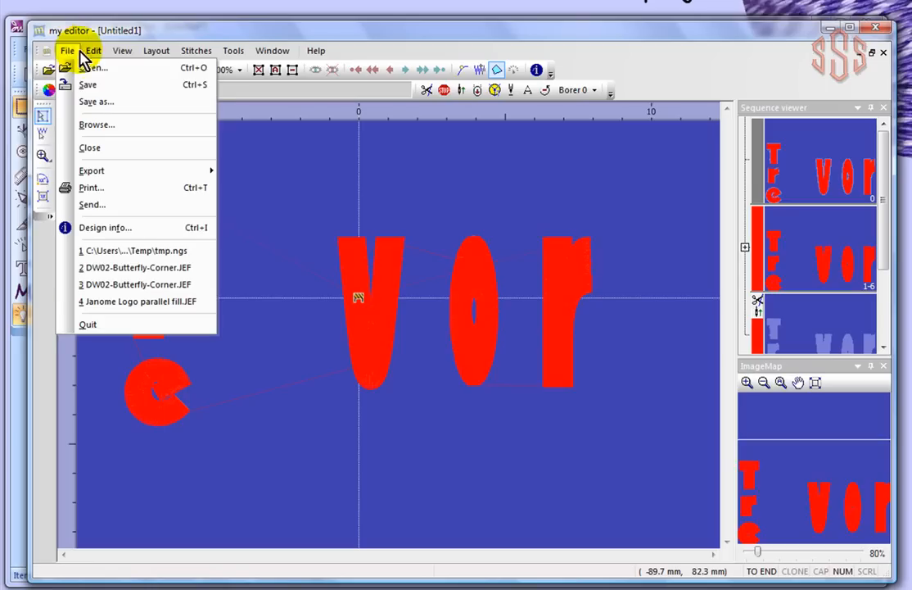
mouse_move(93, 54)
mouse_move(123, 56)
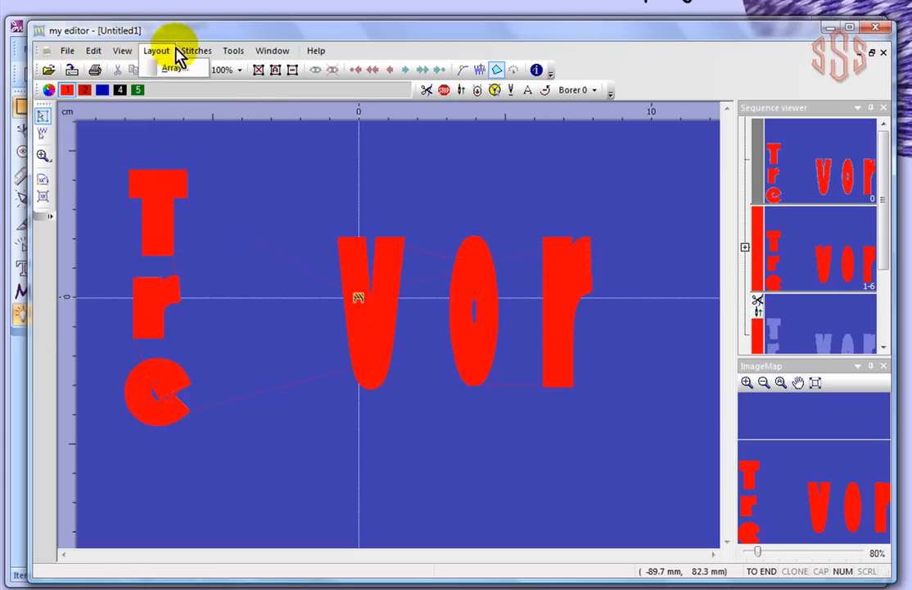
mouse_move(190, 57)
mouse_move(235, 59)
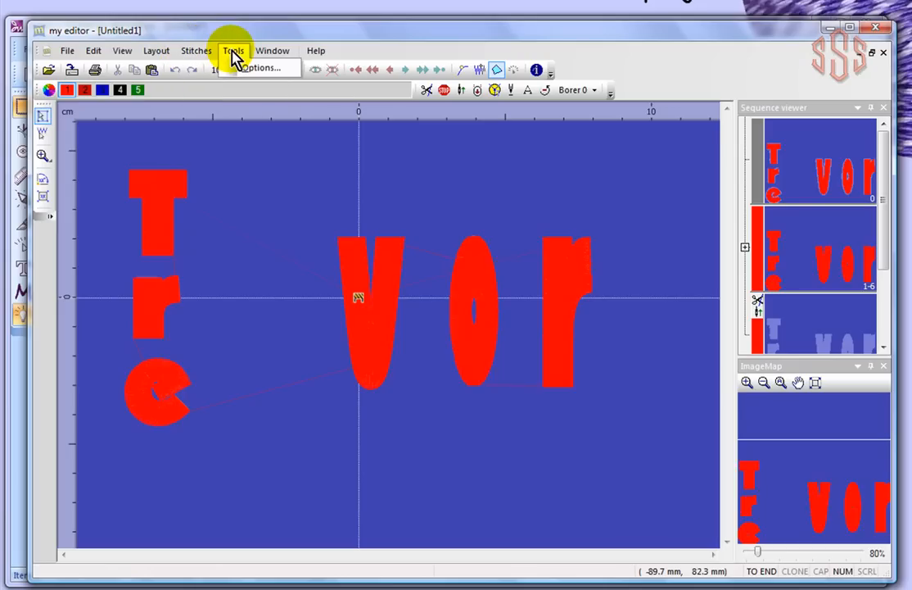
mouse_move(270, 58)
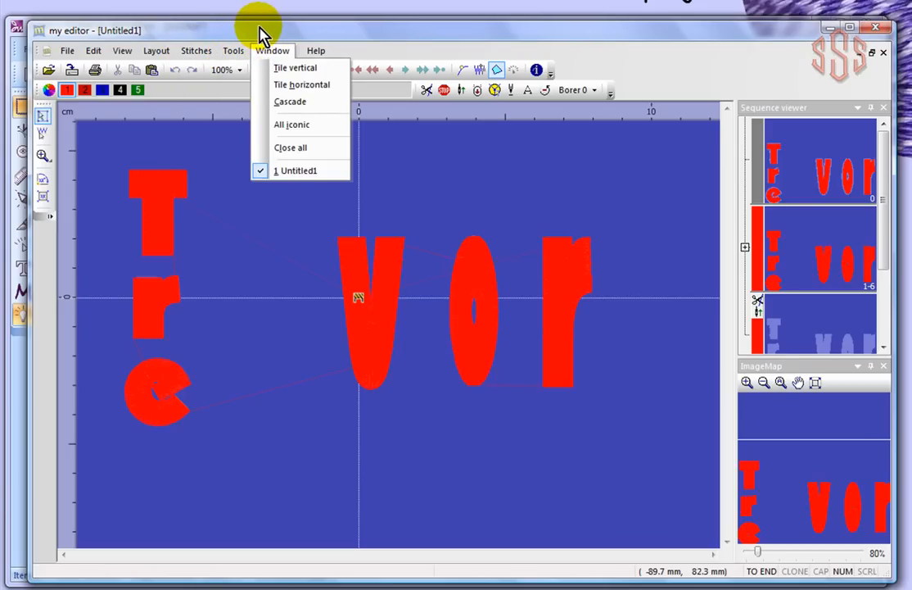
click(259, 35)
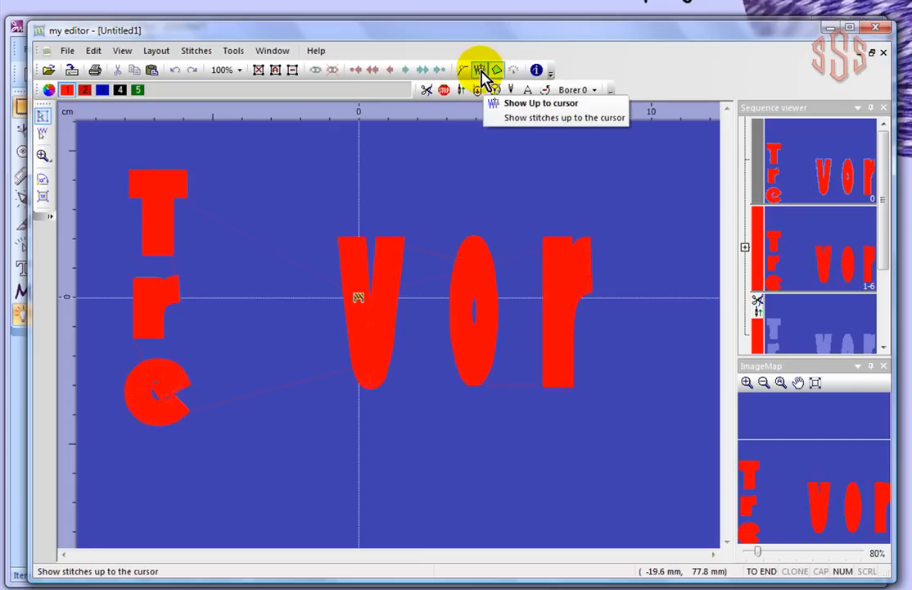
click(49, 88)
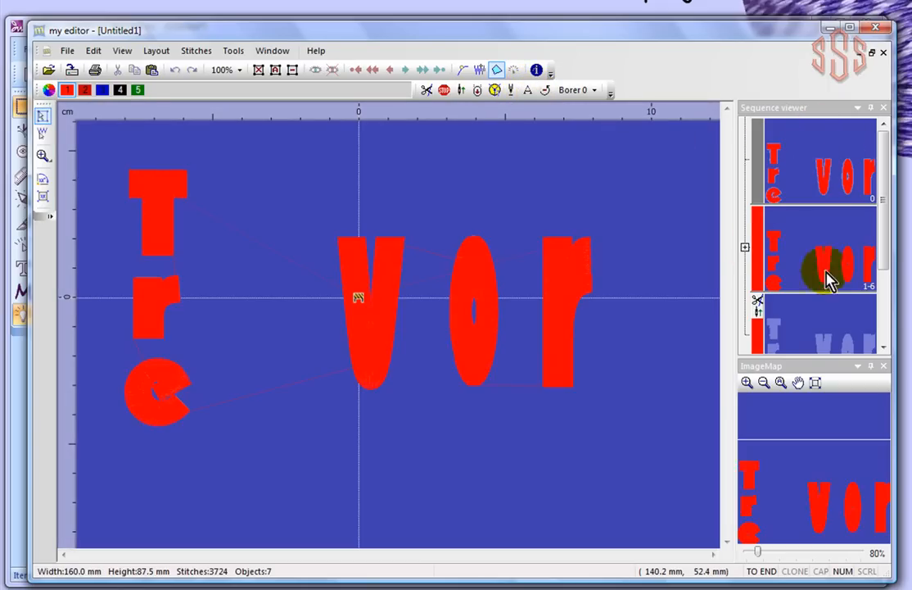
mouse_move(886, 149)
mouse_down()
mouse_move(882, 230)
mouse_move(884, 148)
mouse_up()
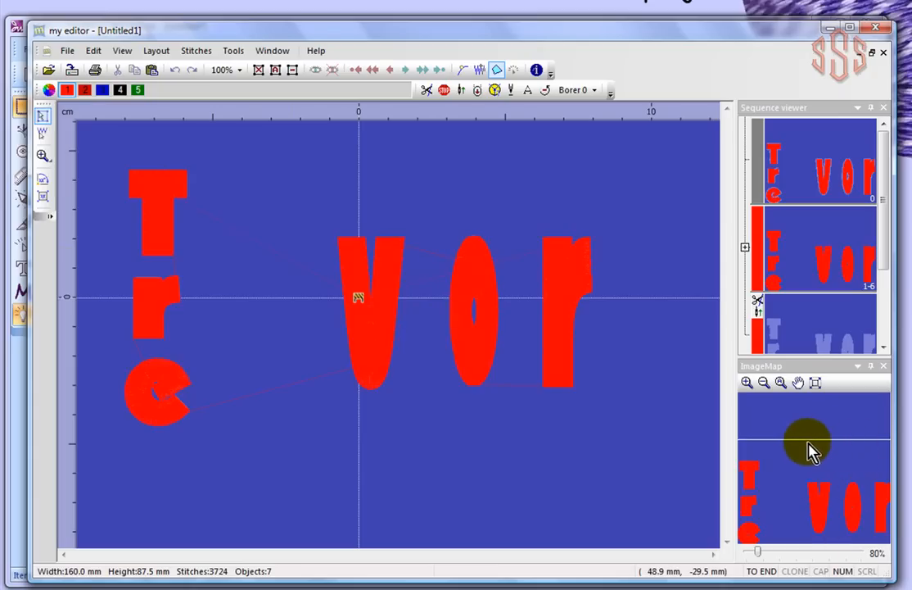
- Magnify the V's stitching and shift the magnified area to the T
click(747, 383)
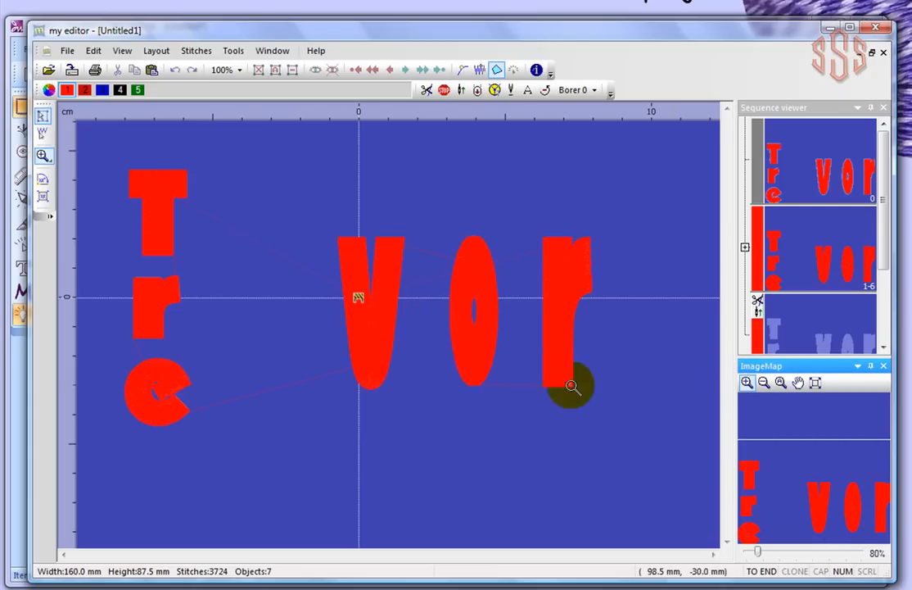
drag(318, 273, 421, 342)
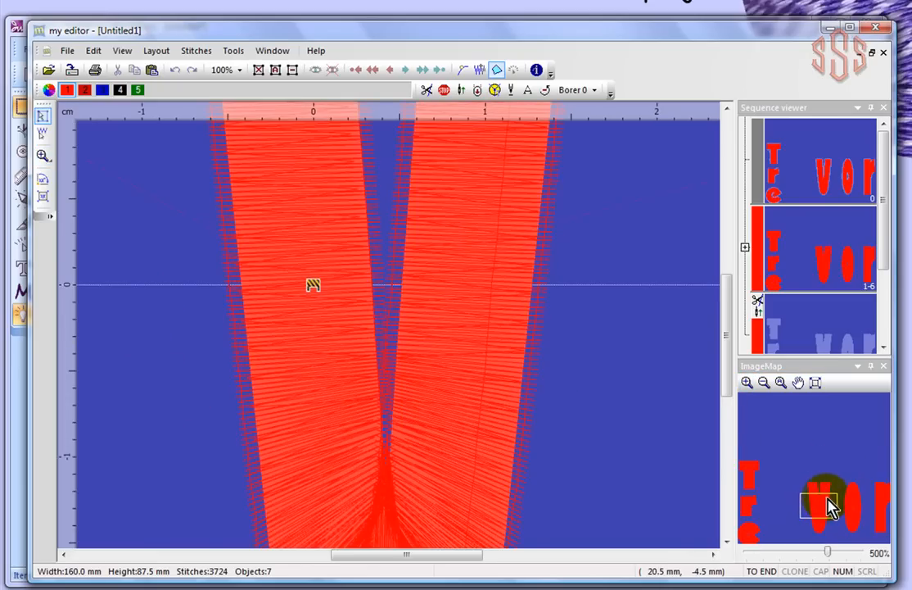
mouse_move(828, 516)
mouse_down()
mouse_move(823, 496)
mouse_move(760, 476)
mouse_up()
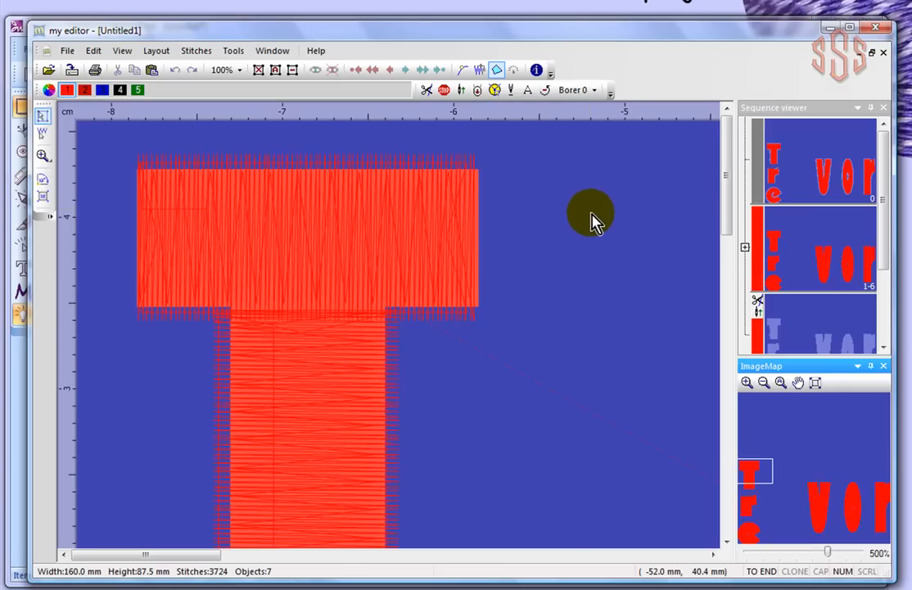
- Zoom back out from the T until the whole lettering design fits in view
scroll(600, 225, down, 3)
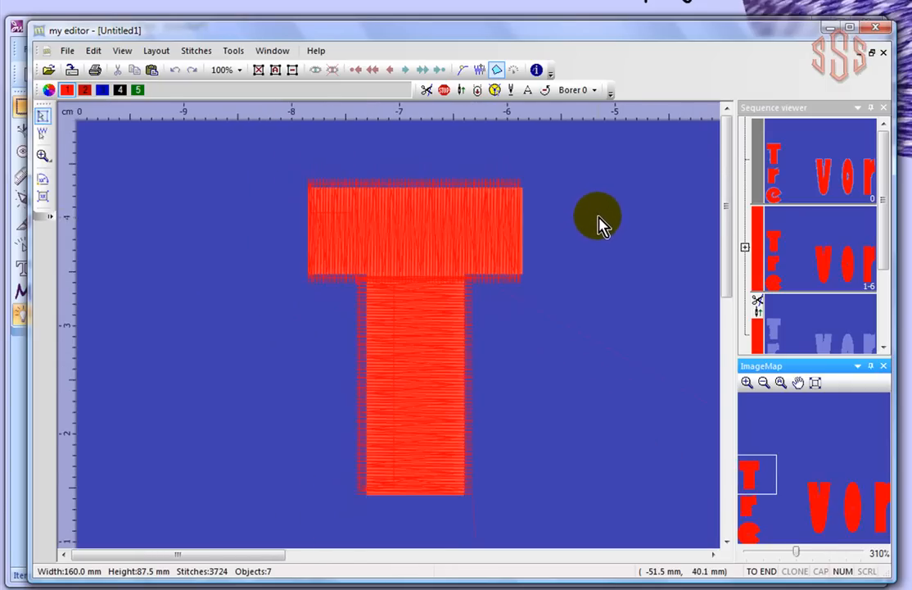
scroll(599, 222, down, 3)
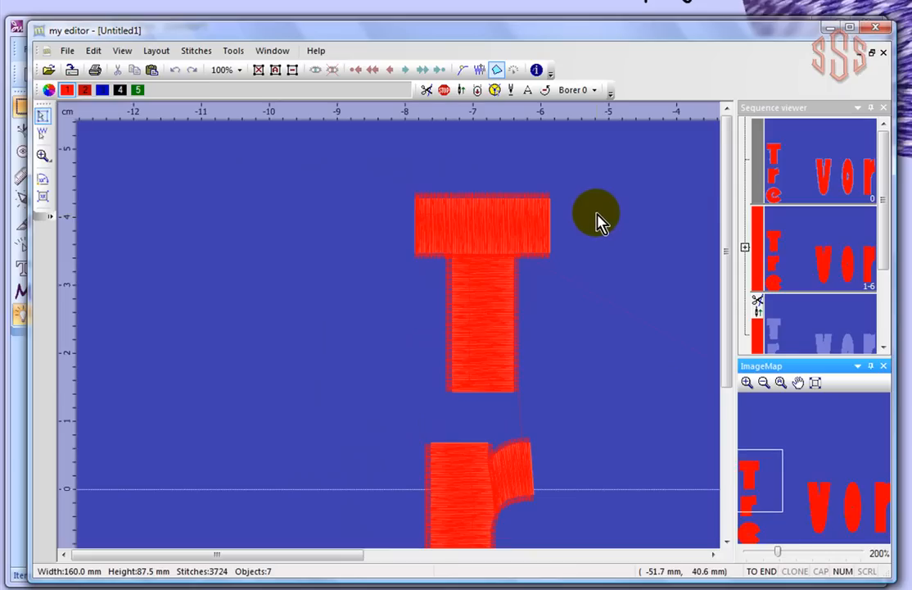
scroll(600, 221, down, 1)
scroll(601, 221, down, 1)
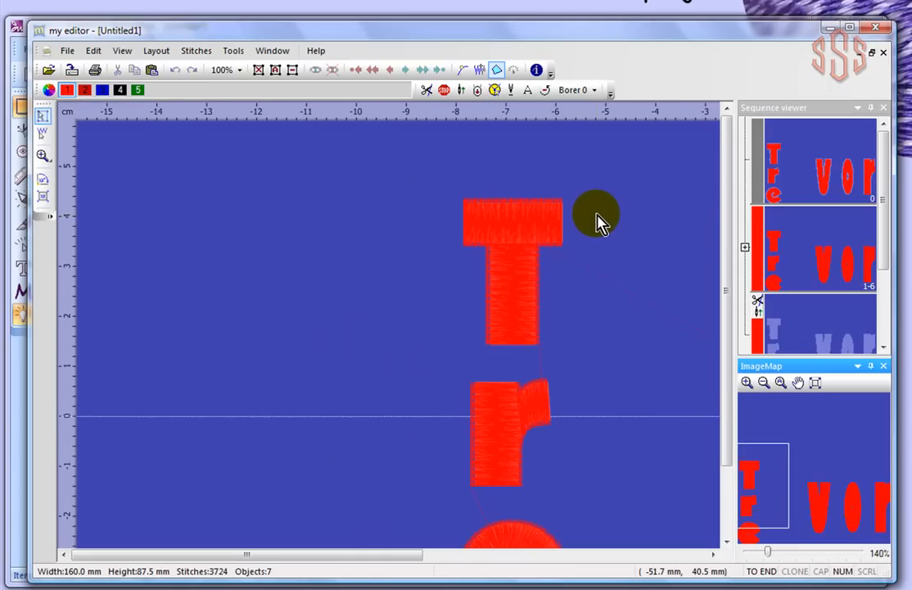
scroll(614, 237, down, 5)
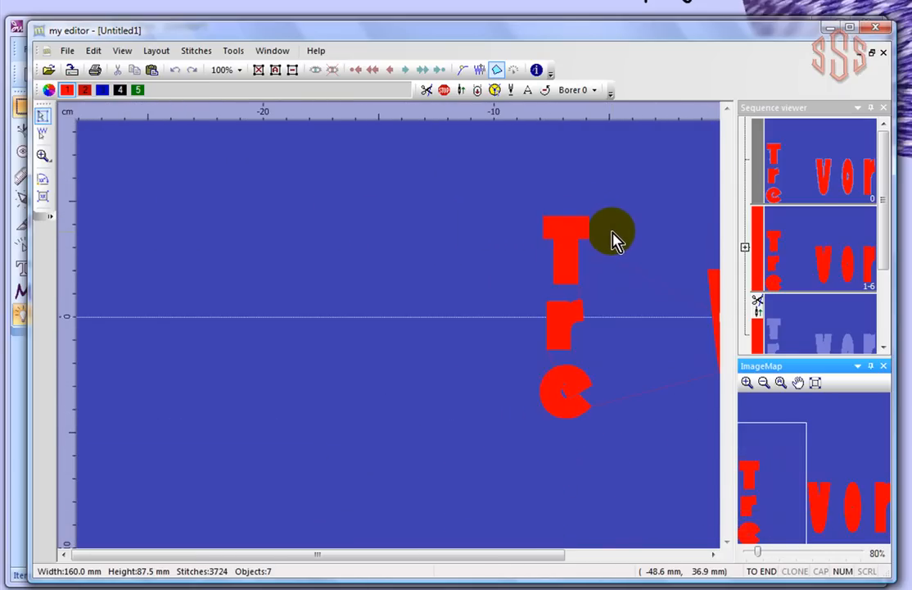
scroll(604, 253, down, 2)
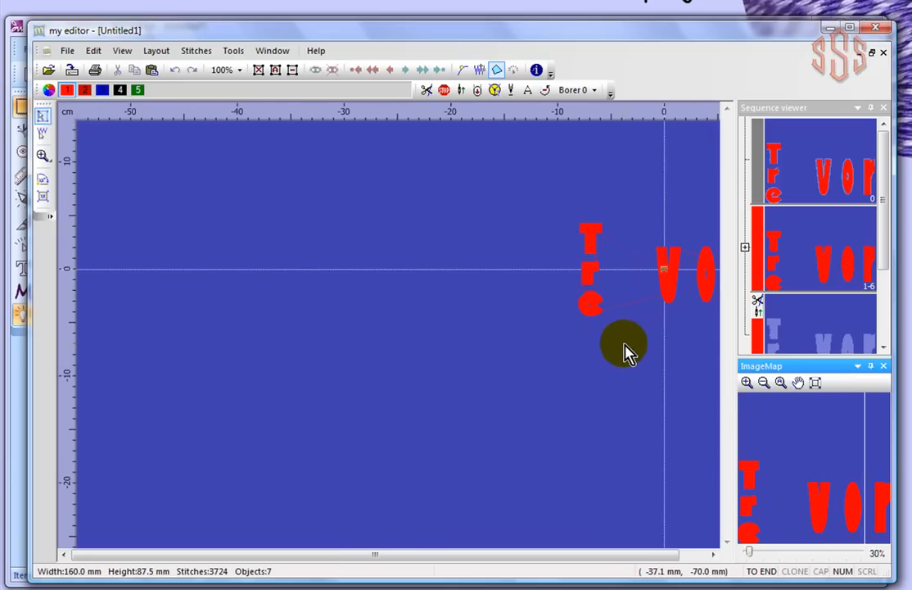
scroll(623, 352, down, 2)
scroll(686, 301, up, 4)
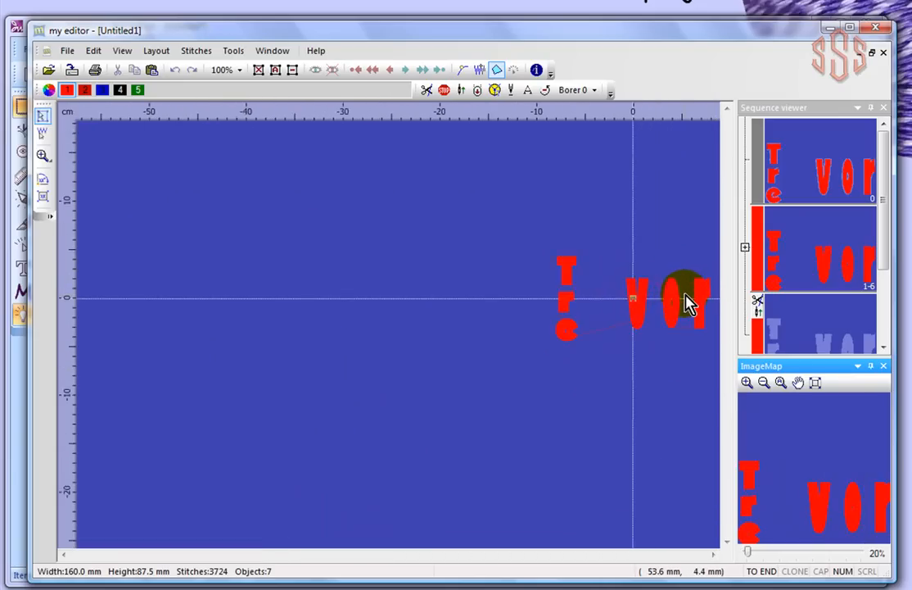
scroll(686, 316, up, 2)
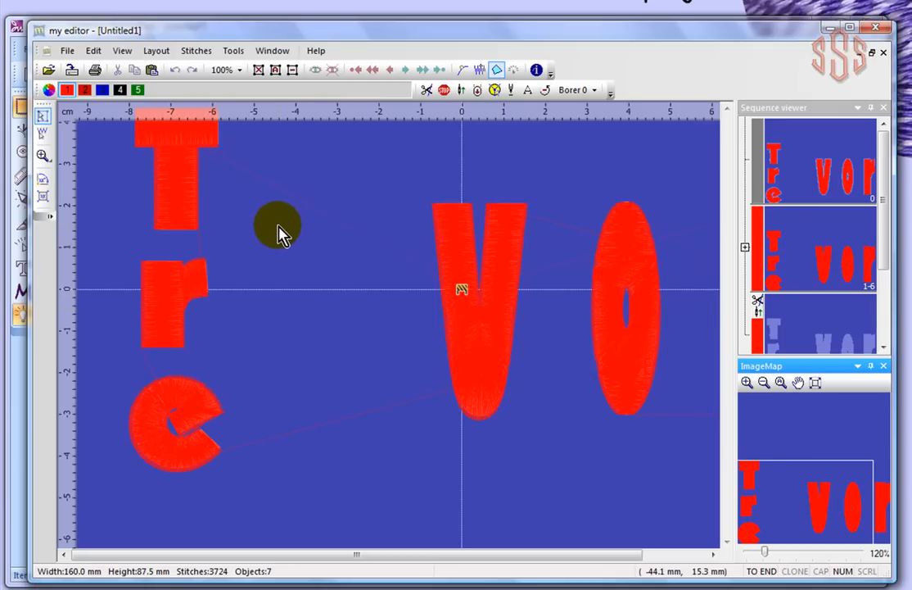
scroll(279, 234, down, 2)
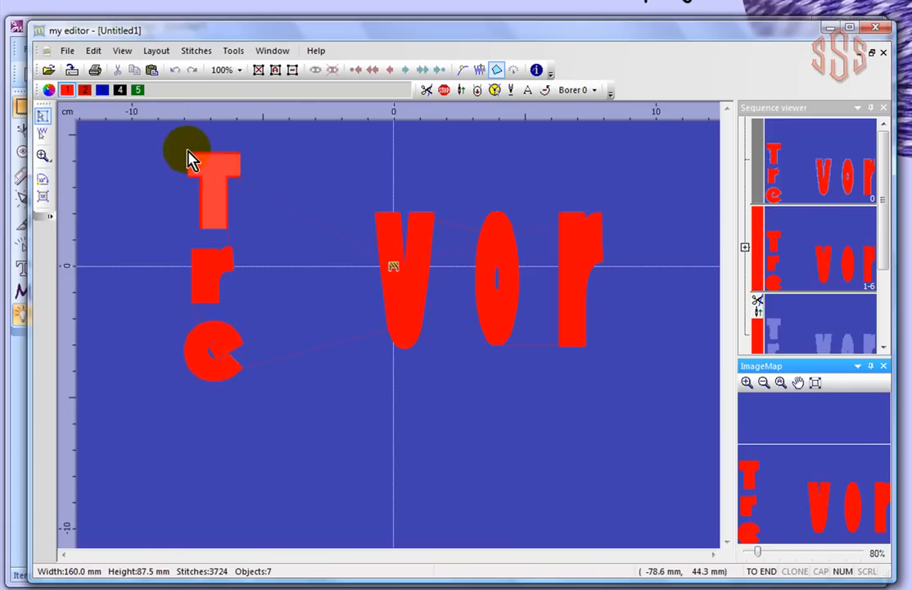
- Move the T's stitch object a short distance to the right, beside its original position, and deselect it
click(42, 116)
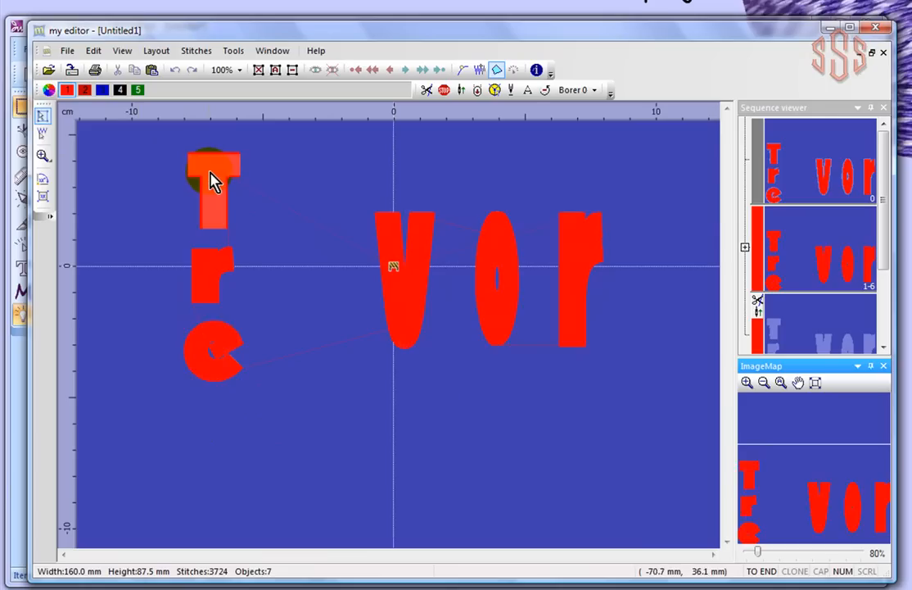
click(212, 180)
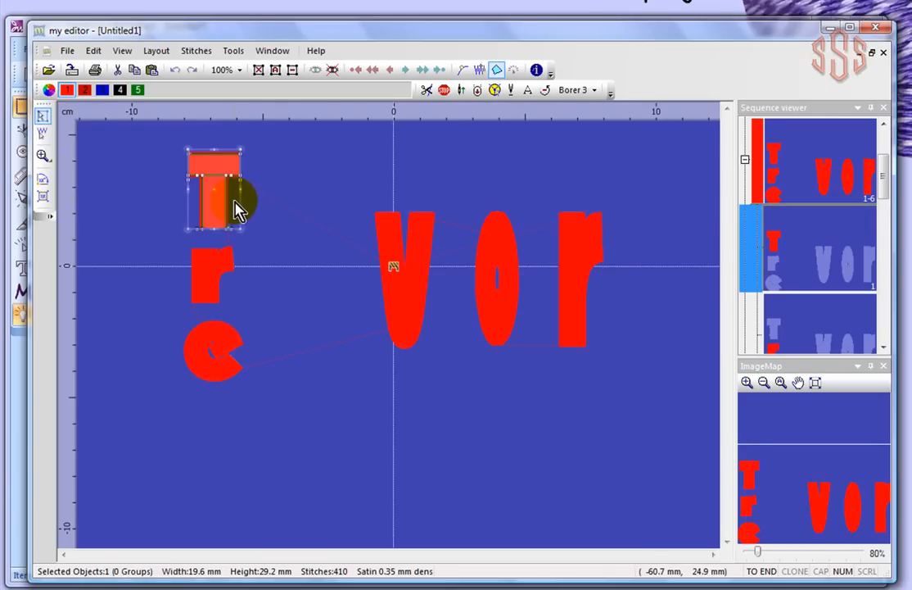
click(255, 212)
click(226, 212)
drag(226, 211, 282, 202)
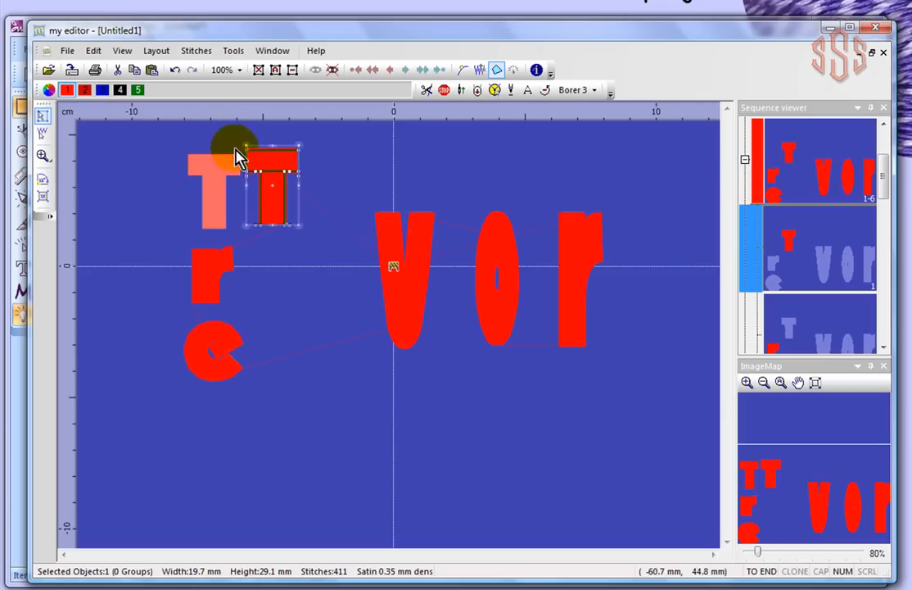
click(163, 204)
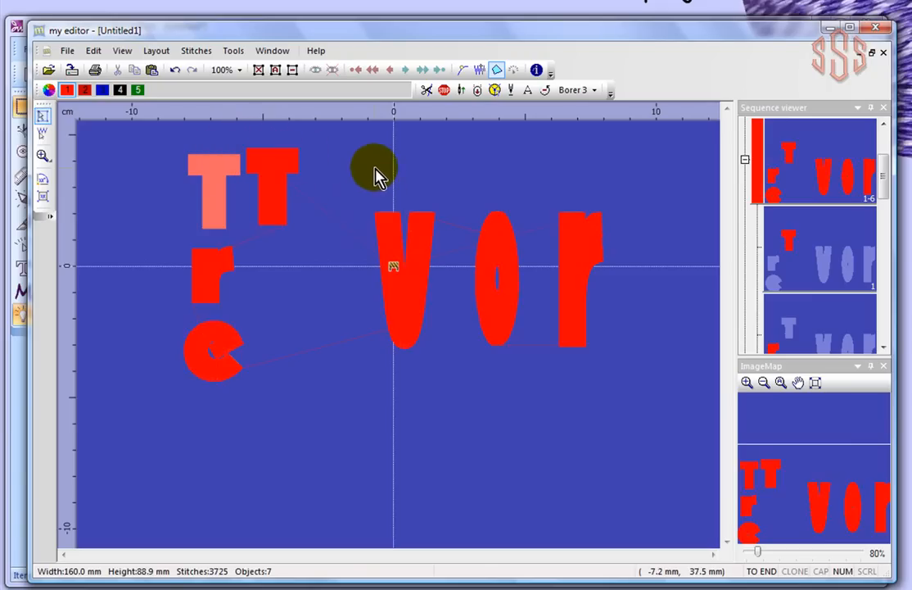
- Hide the moved T and turn off the faint display of hidden stitches
click(275, 175)
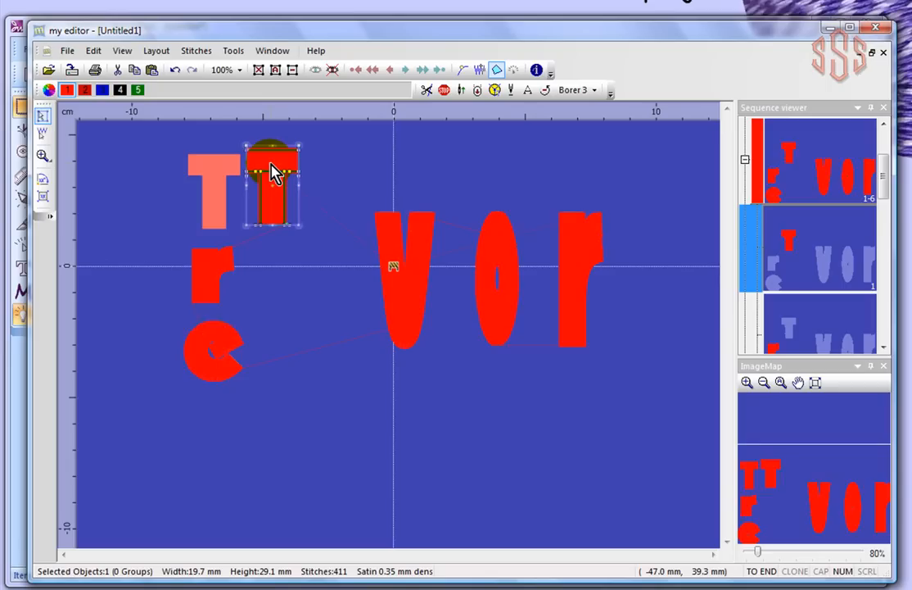
click(334, 72)
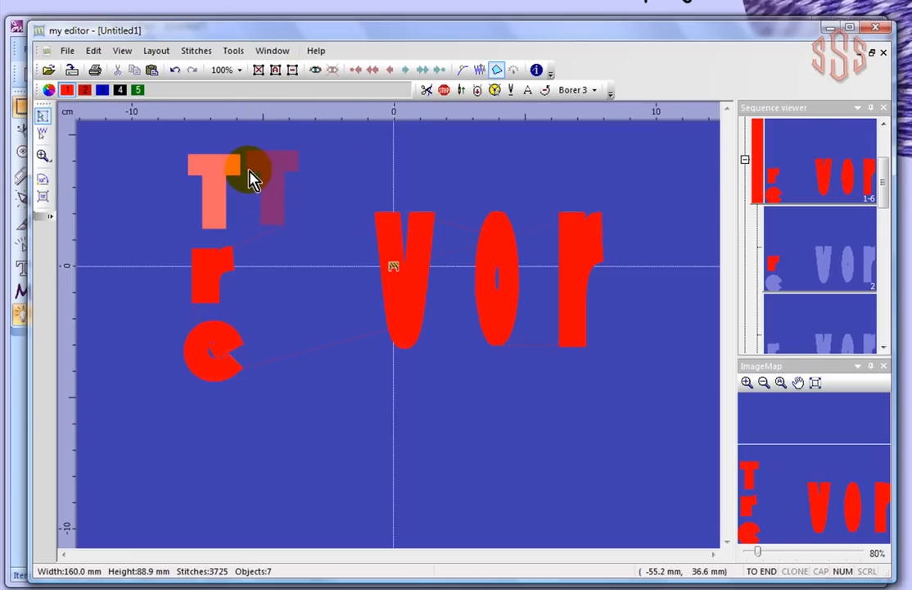
scroll(251, 180, up, 1)
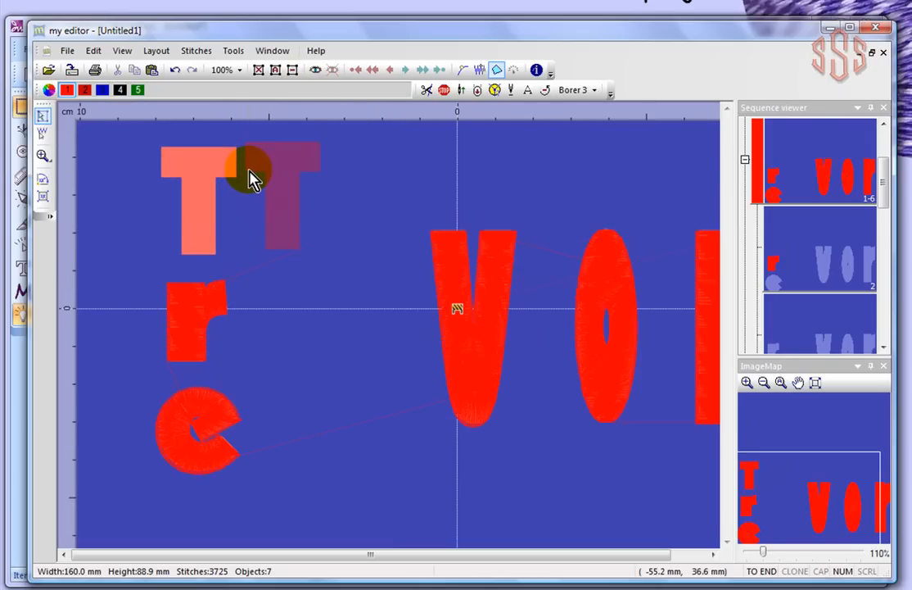
click(497, 72)
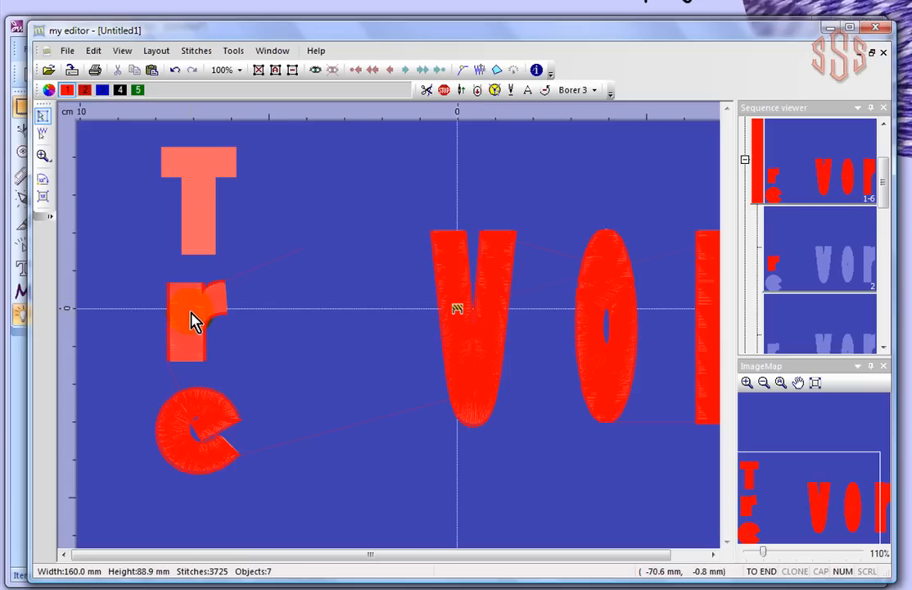
- Turn the faint display of hidden stitches back on, restore the hidden T, and deselect it
scroll(180, 316, up, 5)
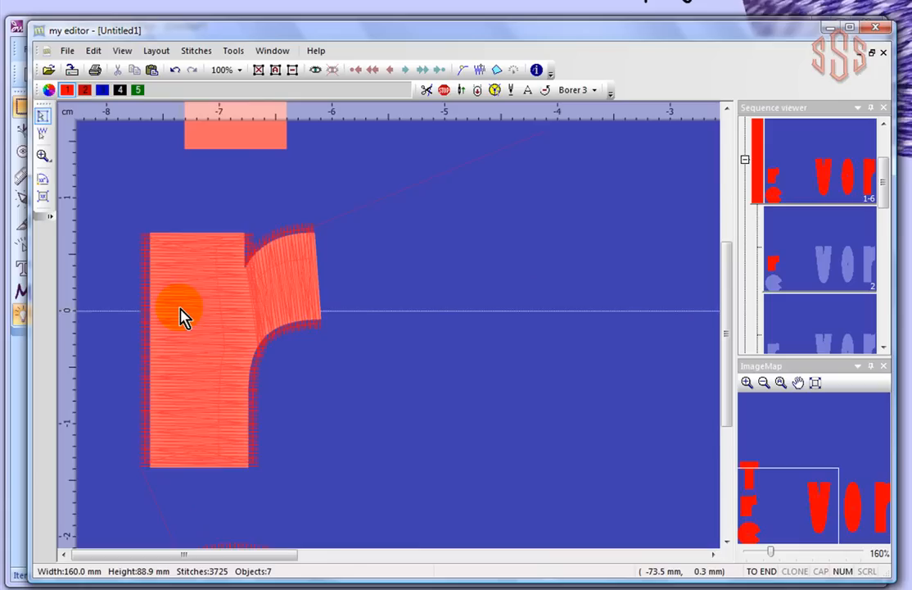
click(499, 72)
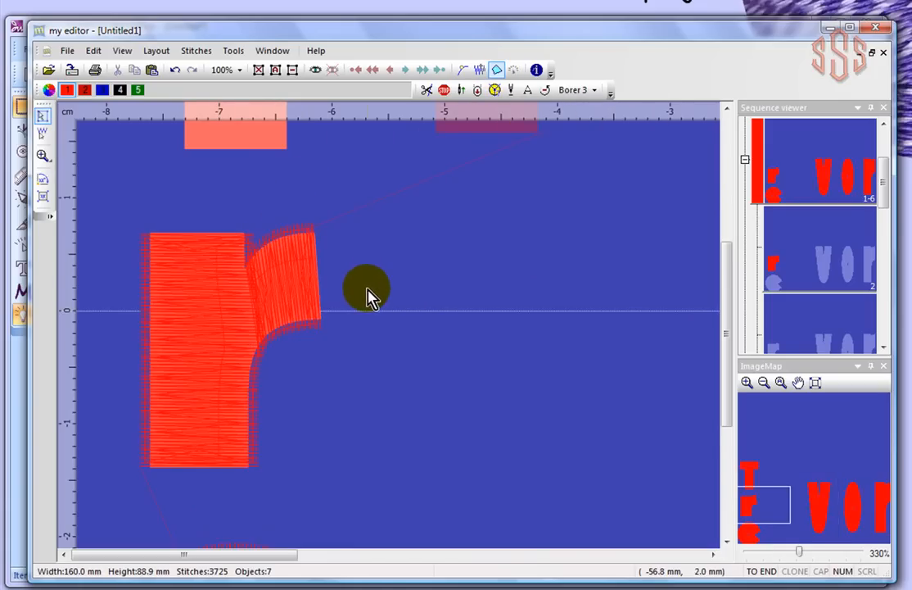
scroll(369, 300, down, 3)
scroll(369, 300, down, 3)
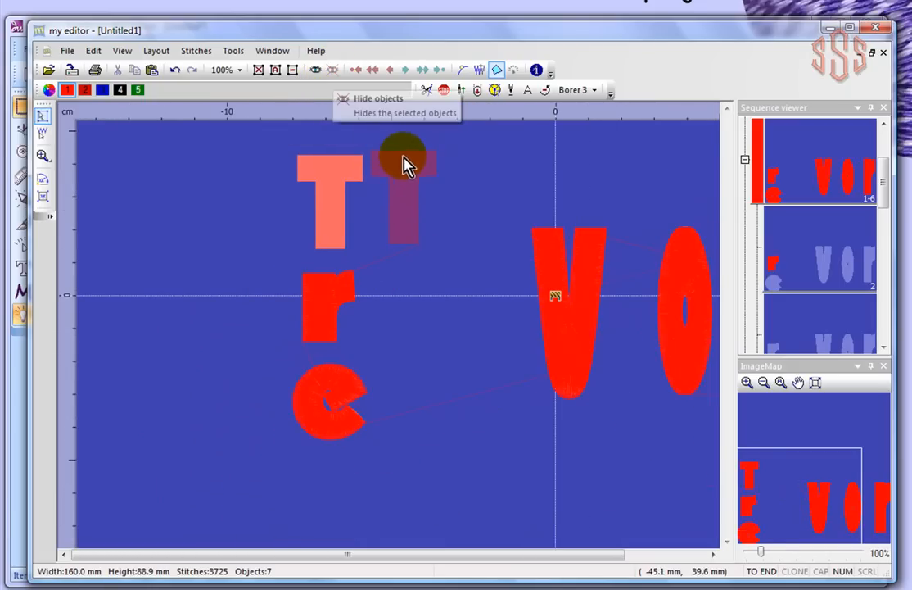
click(319, 75)
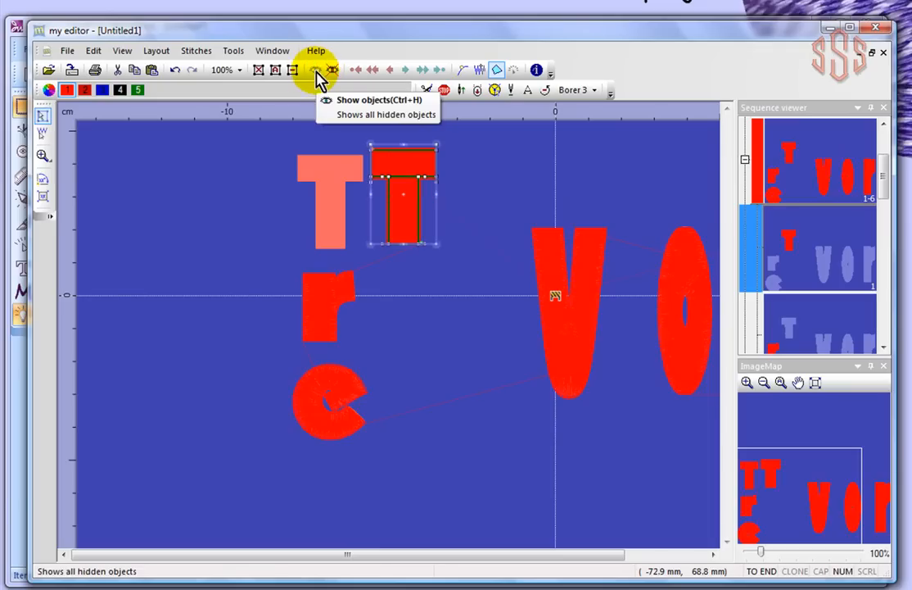
click(484, 210)
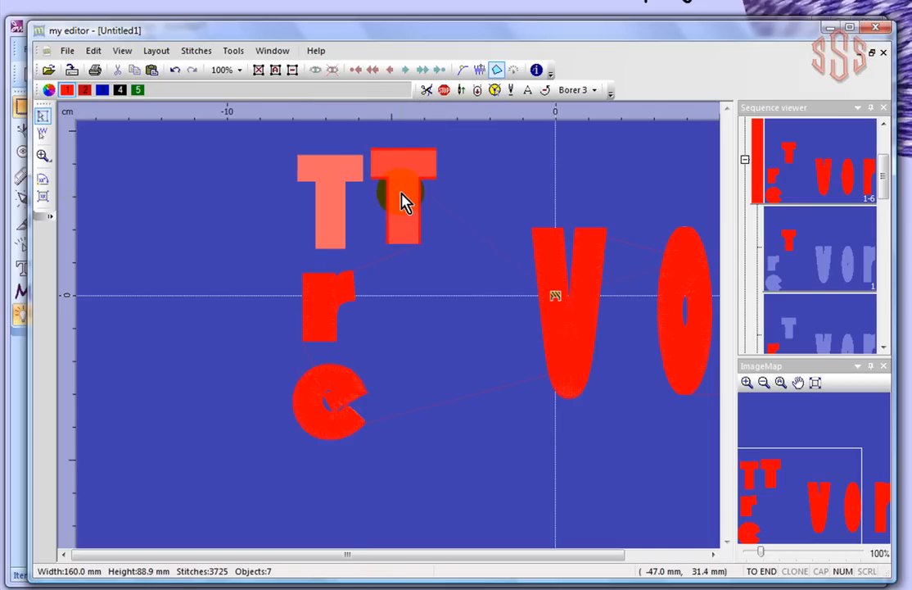
- Compare the lettering with stitches shown only up to the cursor against the full stitch display, leaving the full display on
click(479, 71)
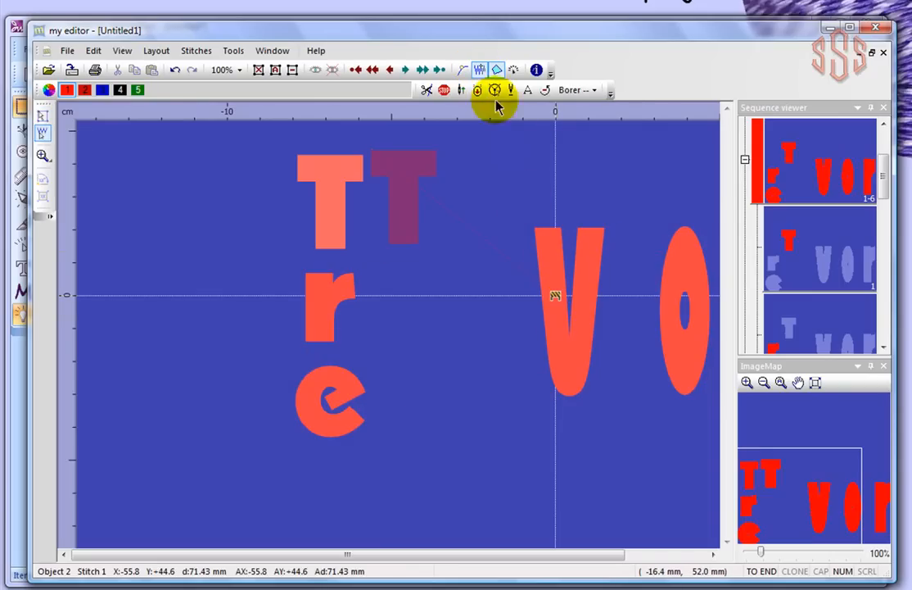
click(479, 72)
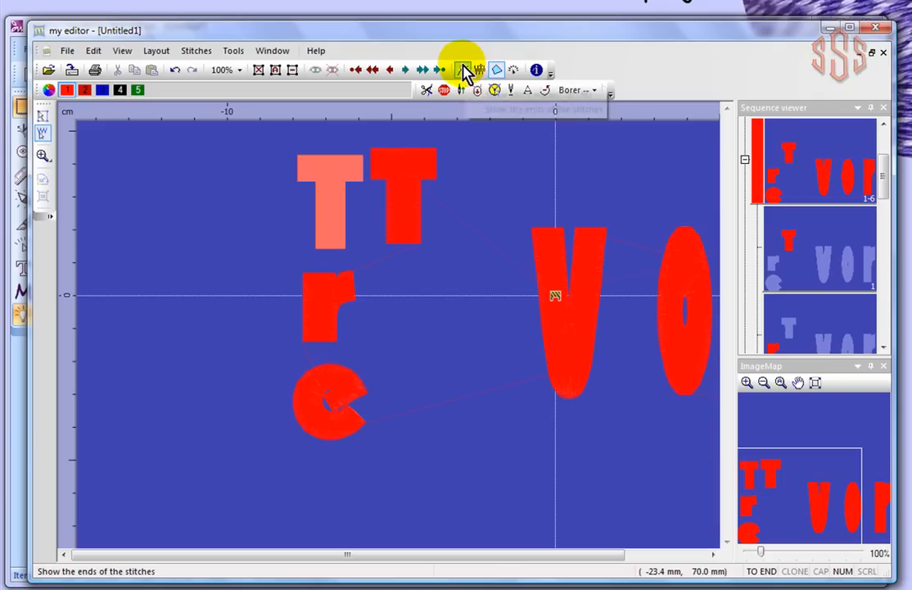
scroll(436, 281, down, 2)
scroll(435, 284, down, 1)
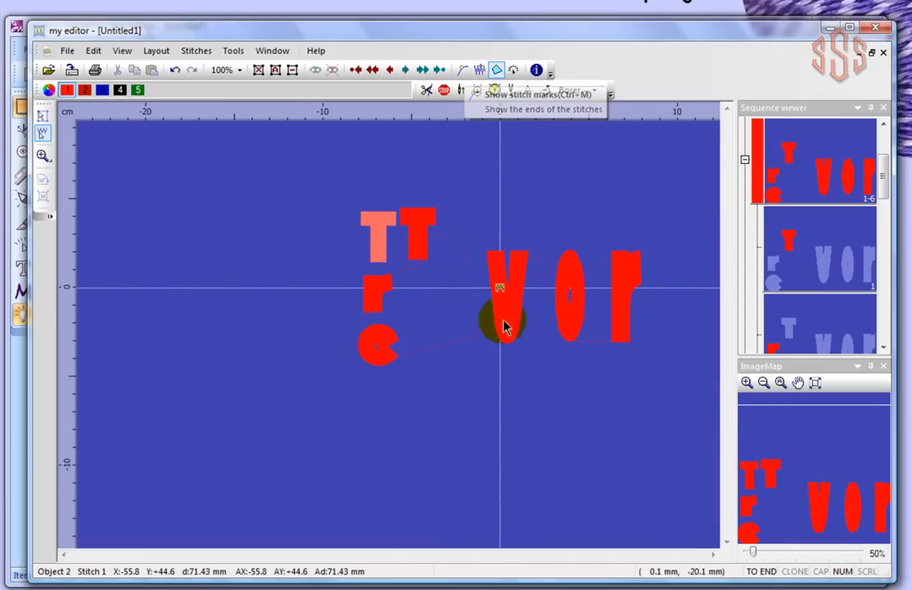
click(481, 70)
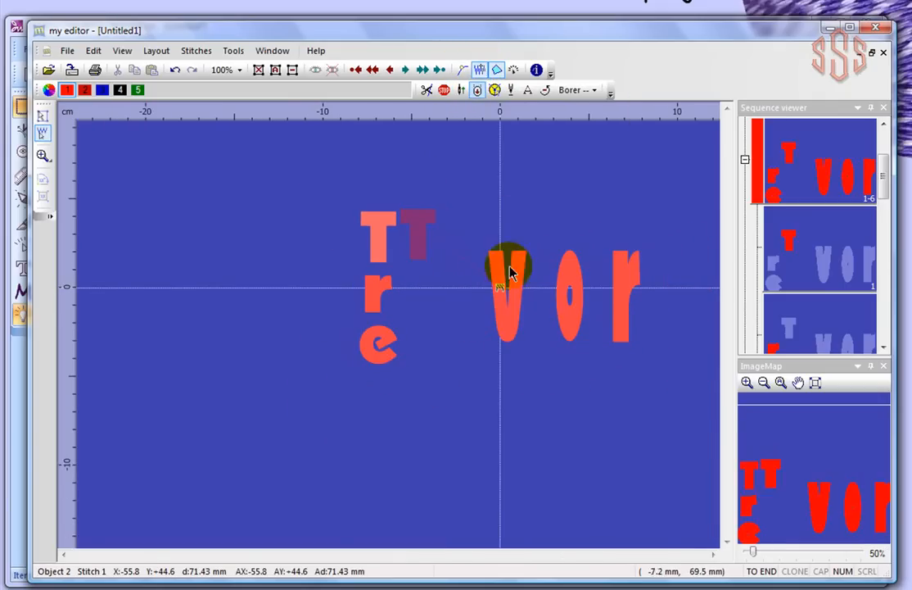
click(497, 71)
click(502, 72)
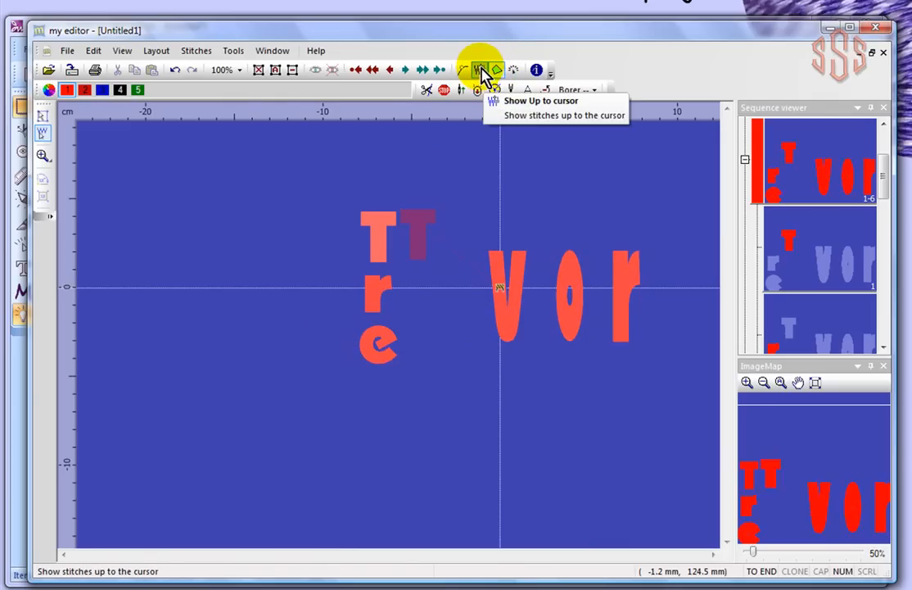
click(481, 72)
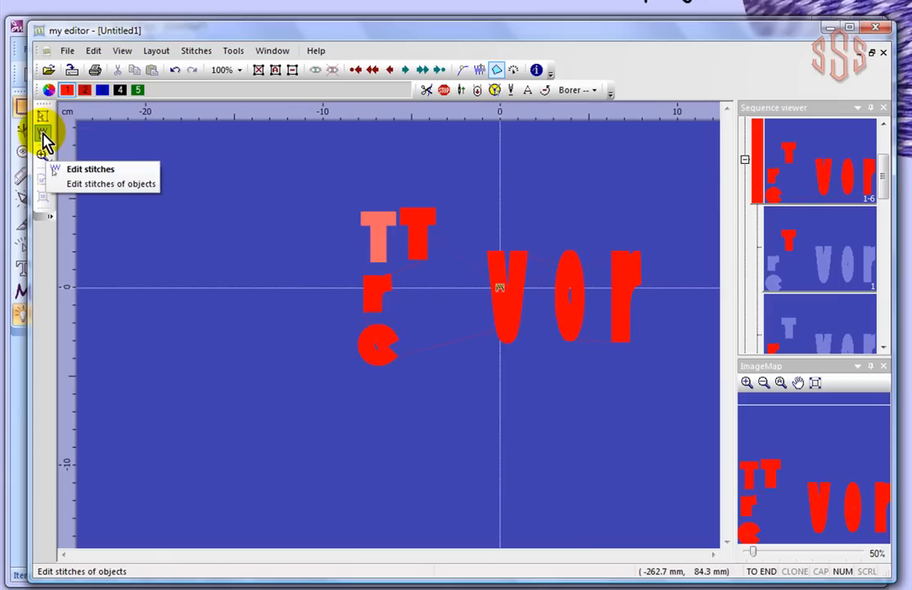
- In stitch-editing mode, move a stitch end point on the right edge of the r's stem about 1 mm outward
click(43, 137)
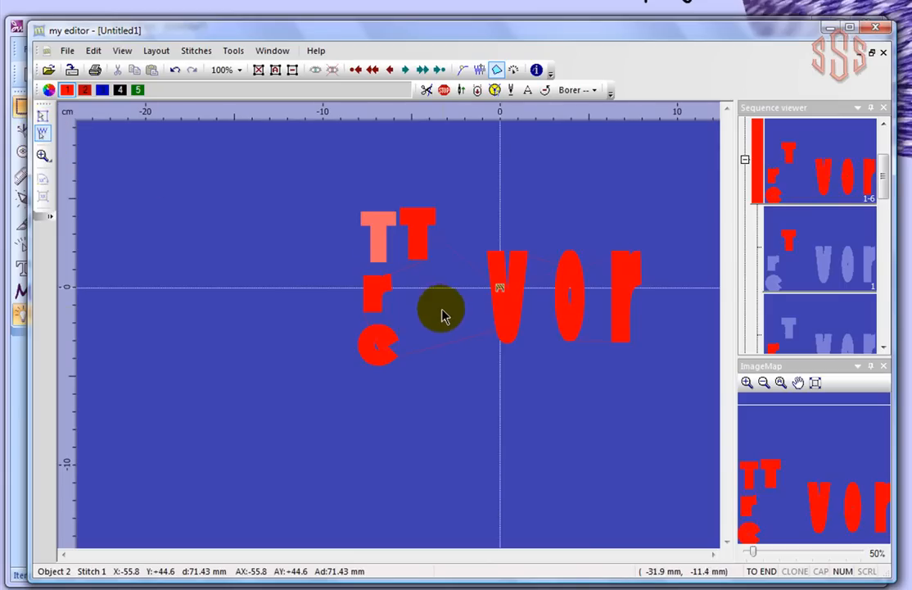
scroll(373, 303, up, 1)
scroll(372, 303, up, 6)
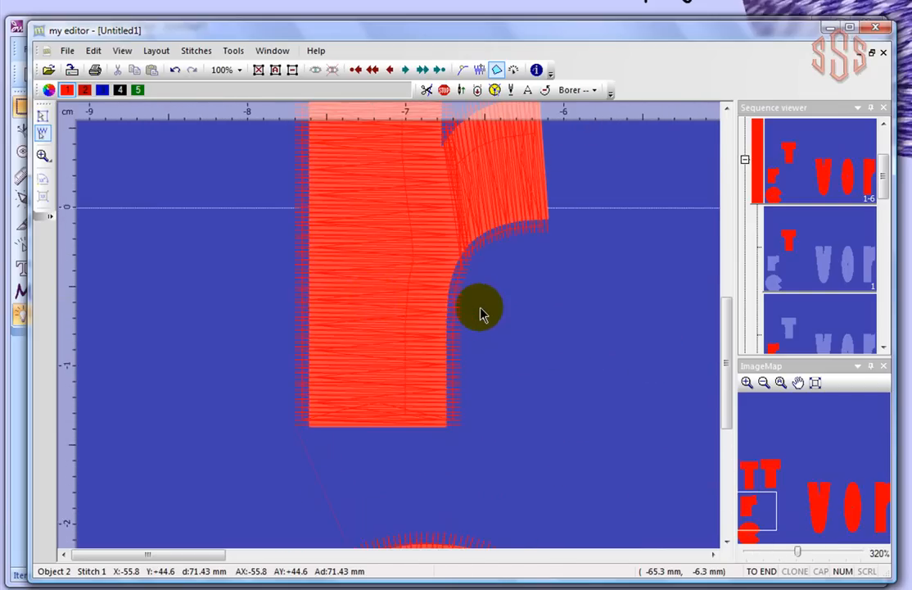
scroll(480, 312, up, 3)
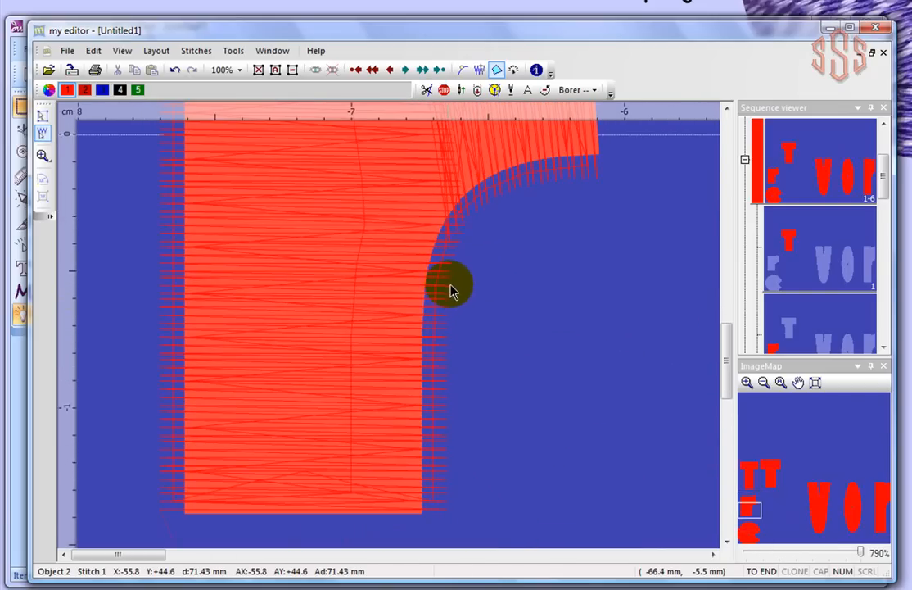
click(449, 290)
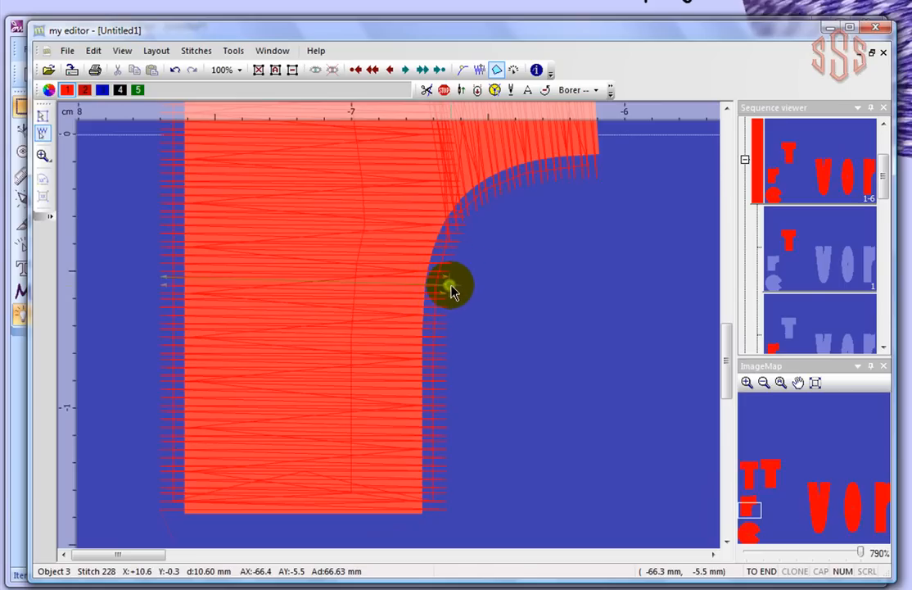
drag(449, 291, 475, 285)
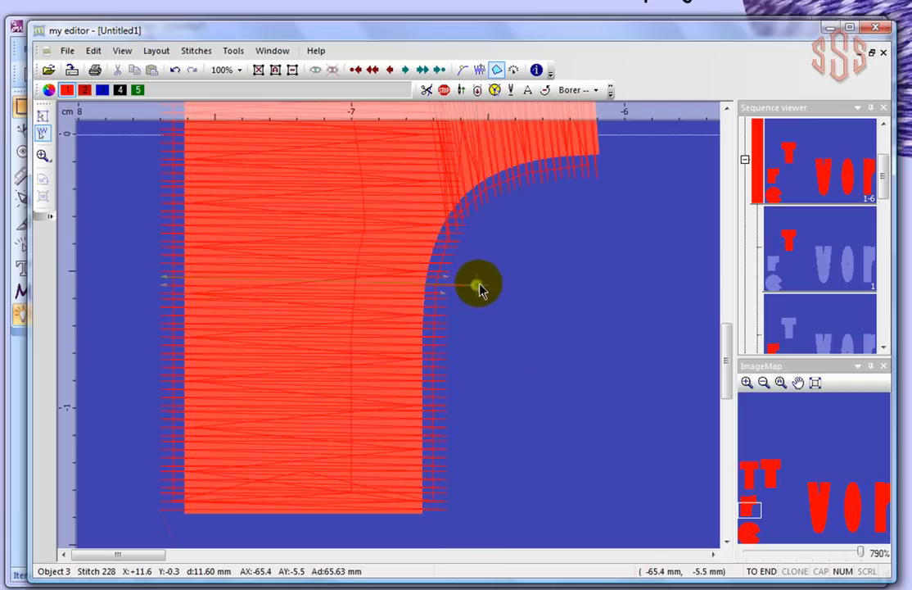
- Preview the r's stitches only up to the moved point, restore the full display, and show the stitch end marks
click(480, 70)
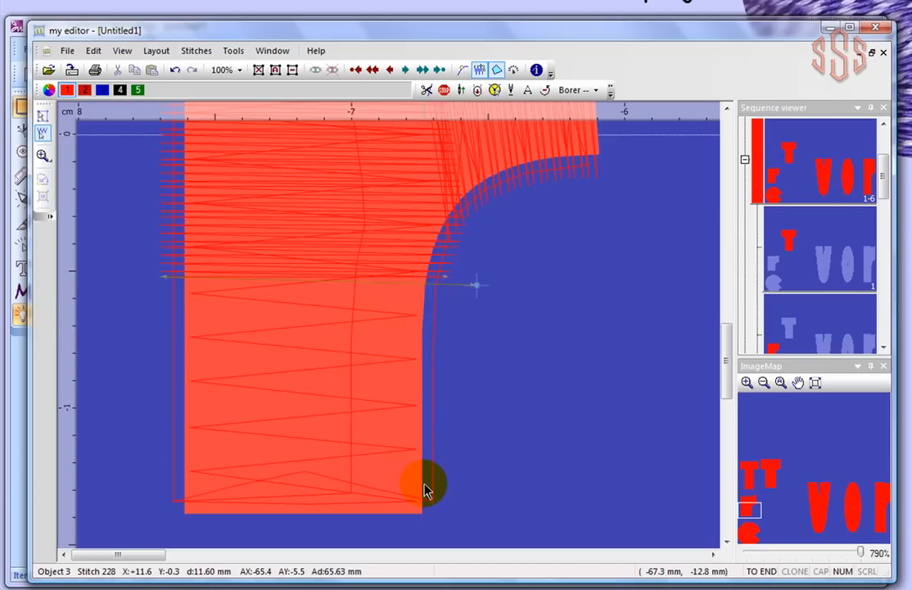
click(481, 78)
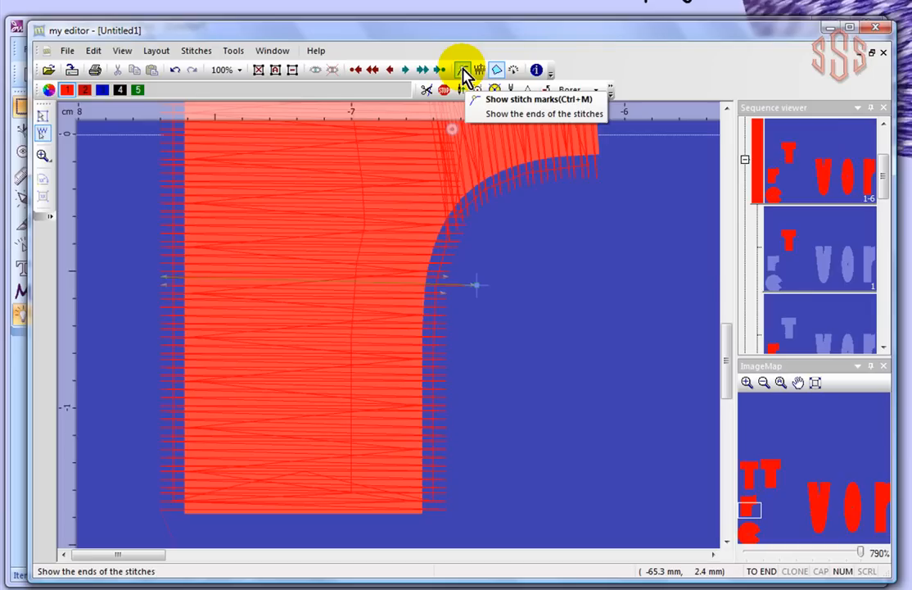
click(464, 75)
click(447, 303)
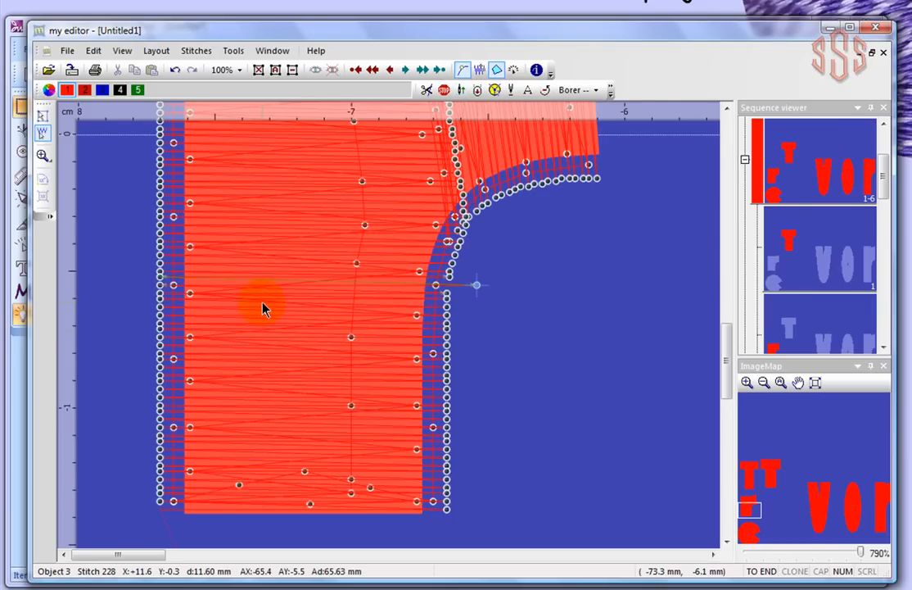
scroll(264, 308, up, 1)
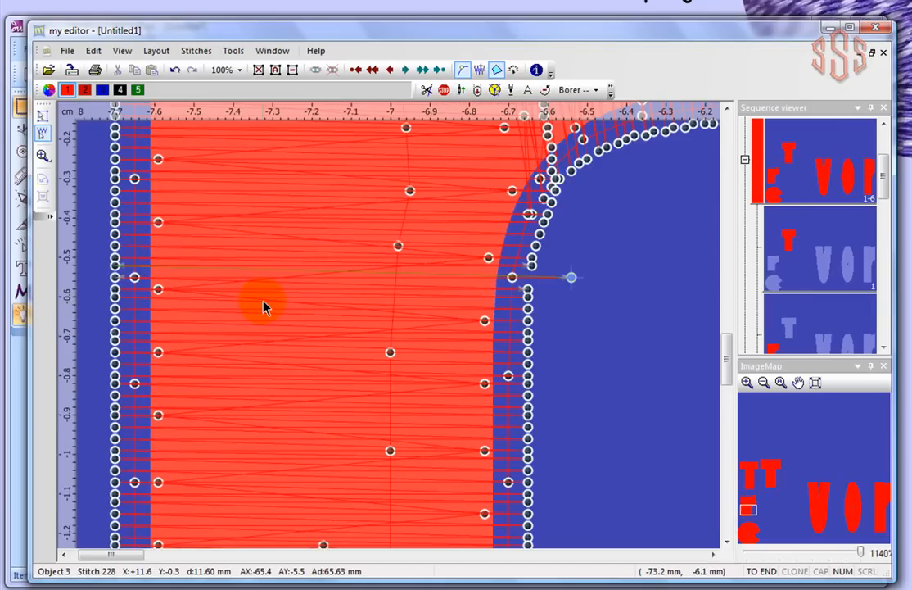
scroll(262, 308, down, 1)
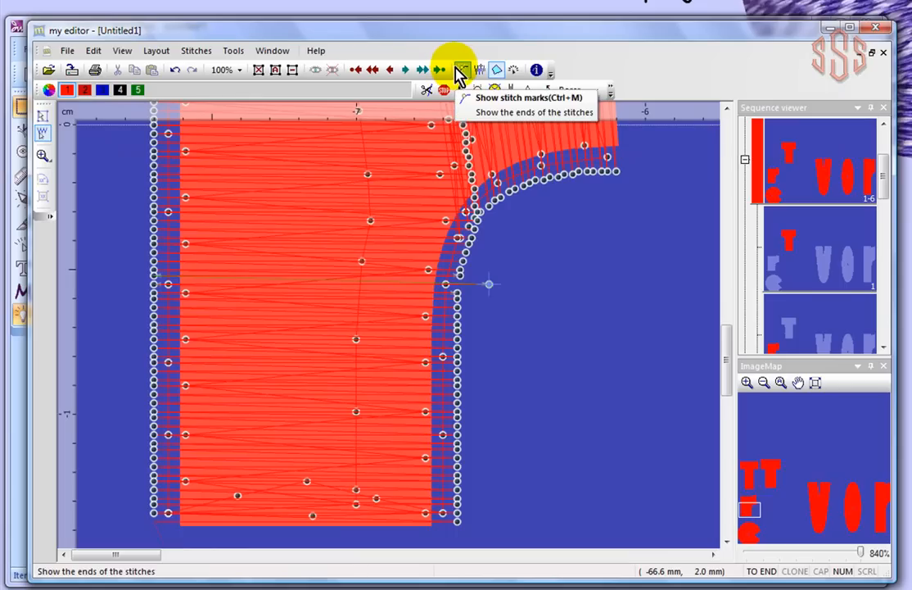
- Pull a second stitch end point, lower on the right edge of the r's stem, about 1.7 mm outward
click(41, 131)
click(457, 357)
drag(459, 358, 506, 356)
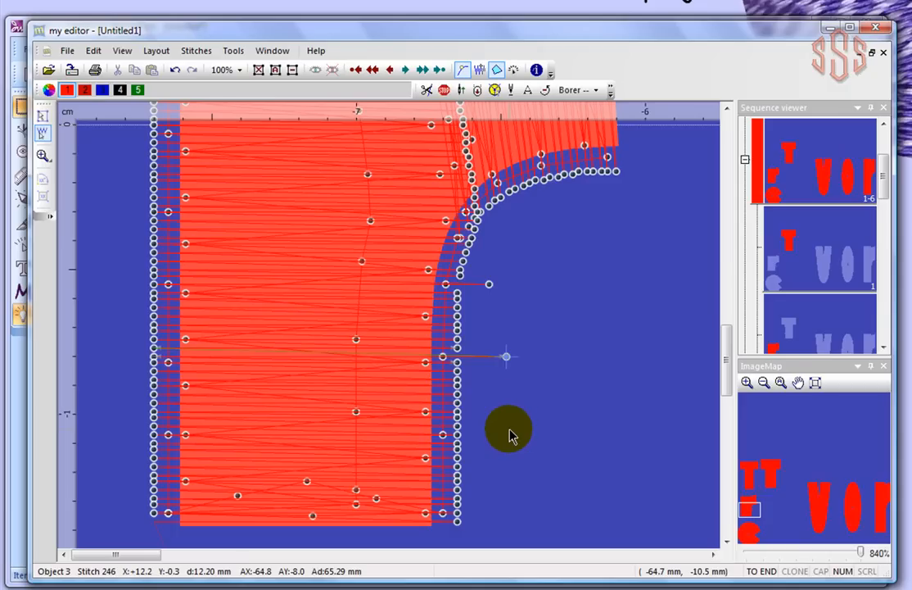
- Insert new stitch points from the second pulled-out stitch, forming a rough loop about 3.3 mm wide beside the r's stem
right_click(507, 360)
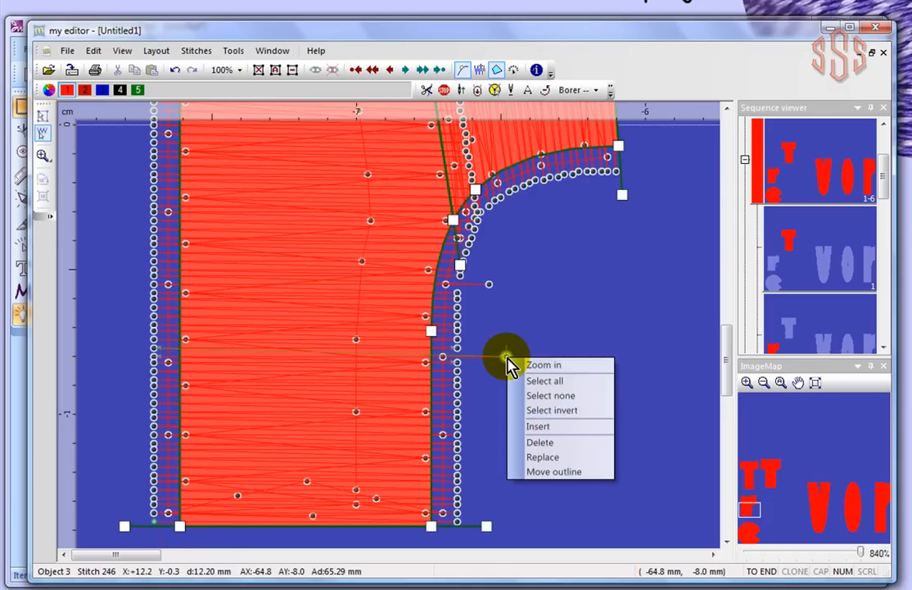
click(539, 427)
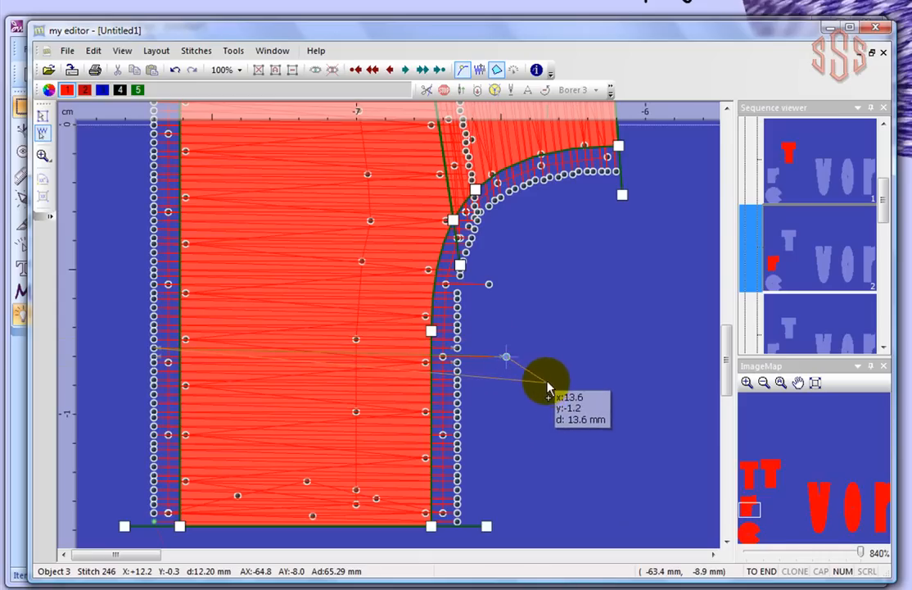
click(546, 391)
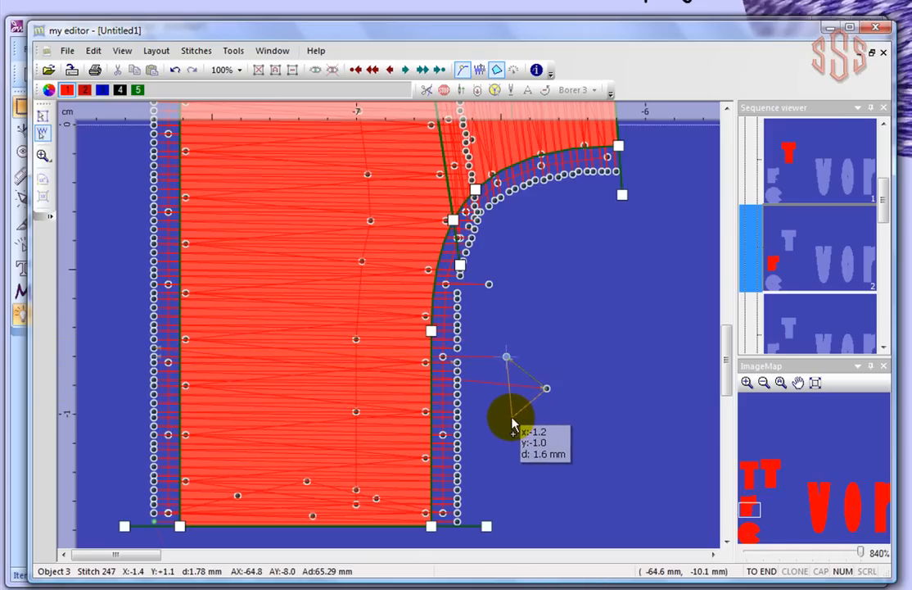
click(489, 400)
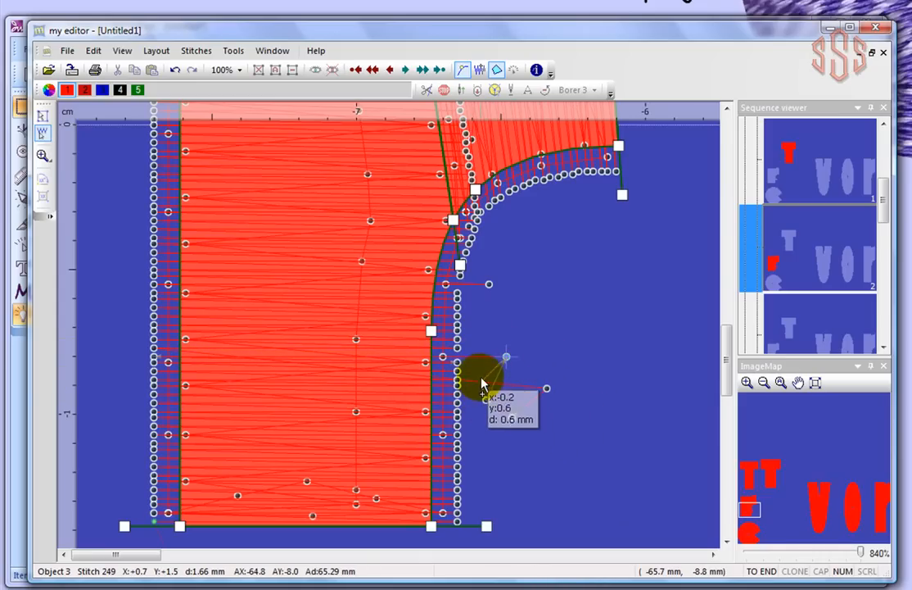
click(489, 339)
click(514, 325)
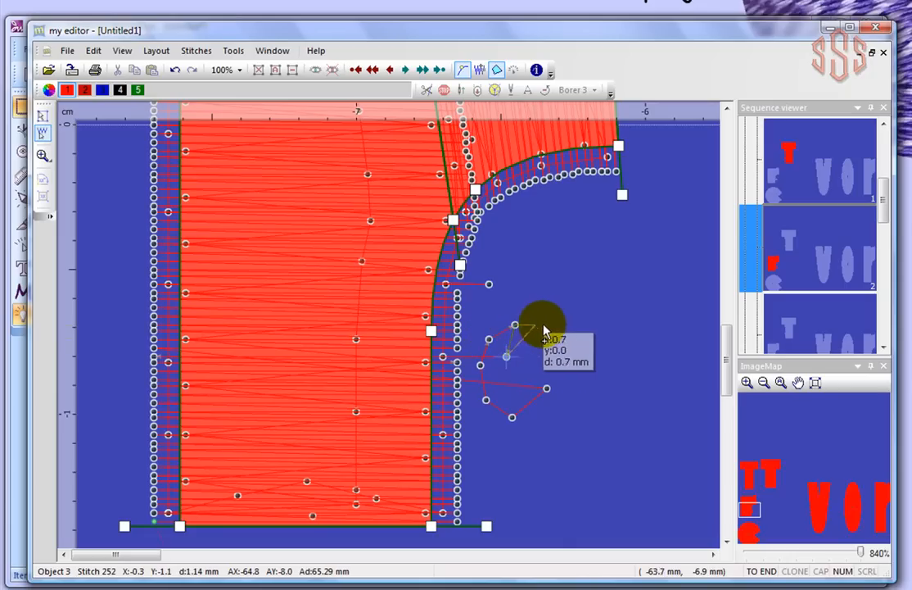
click(552, 325)
click(566, 348)
click(576, 387)
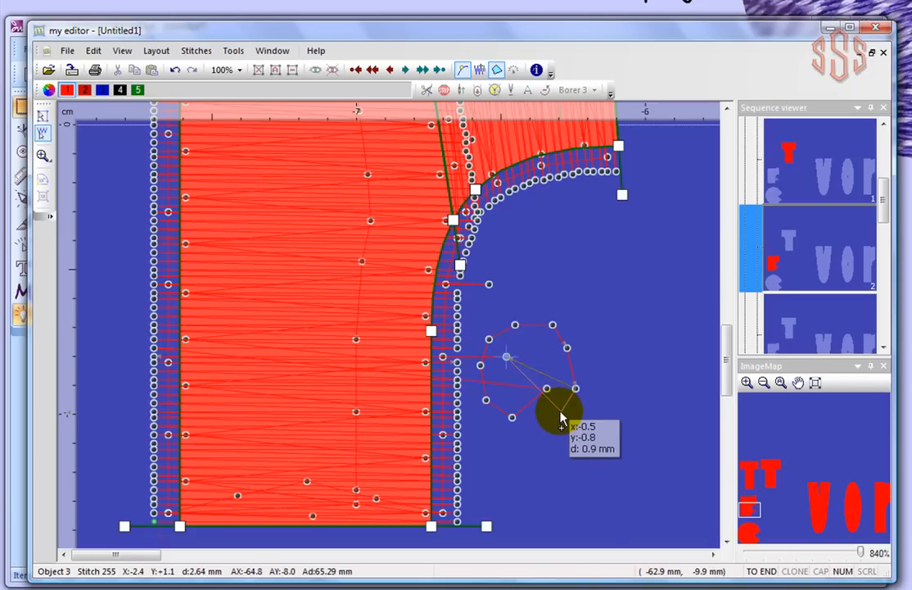
click(561, 411)
click(536, 432)
click(489, 413)
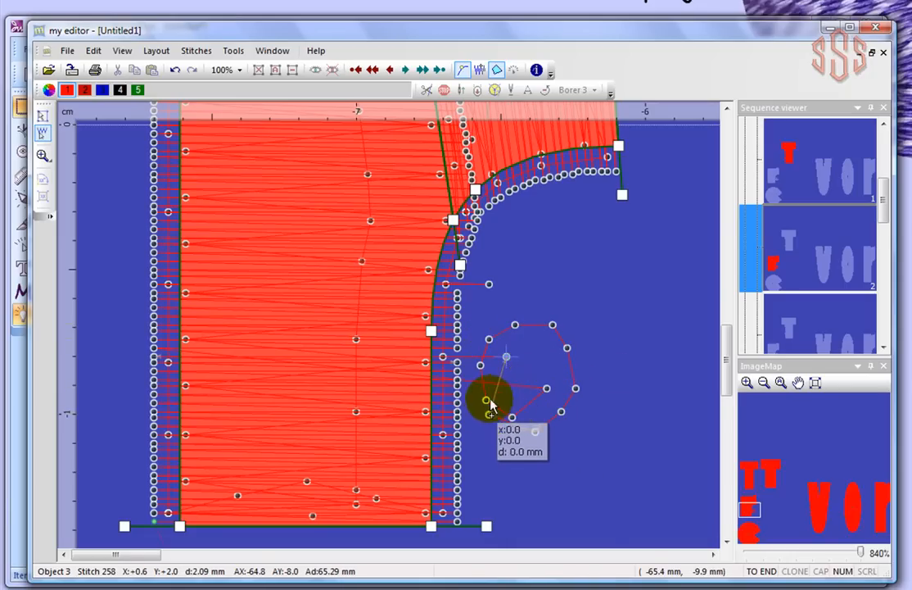
- Continue the inserted stitches across the inside of the loop and in a larger arc about 5 mm wide around its right and upper sides
click(515, 326)
click(567, 348)
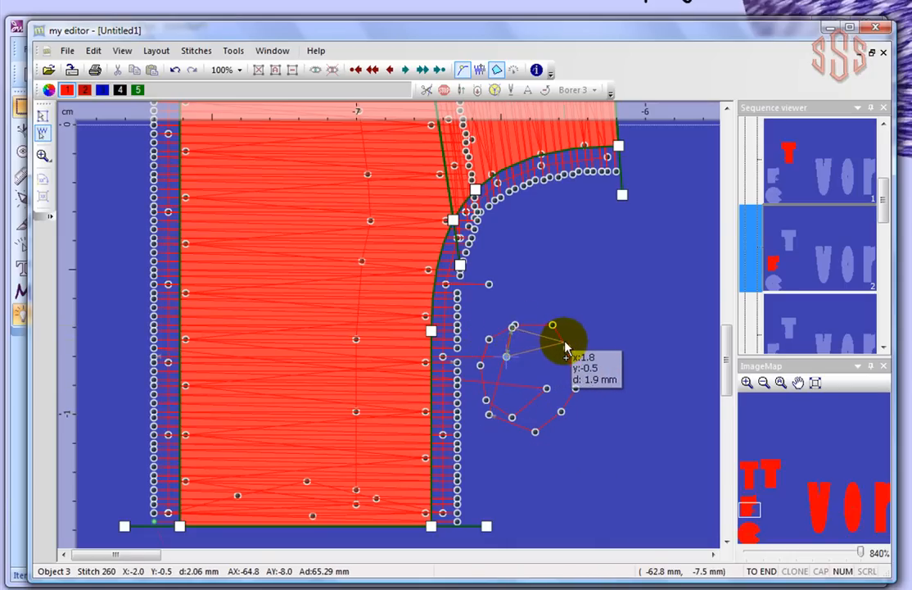
click(564, 371)
click(516, 368)
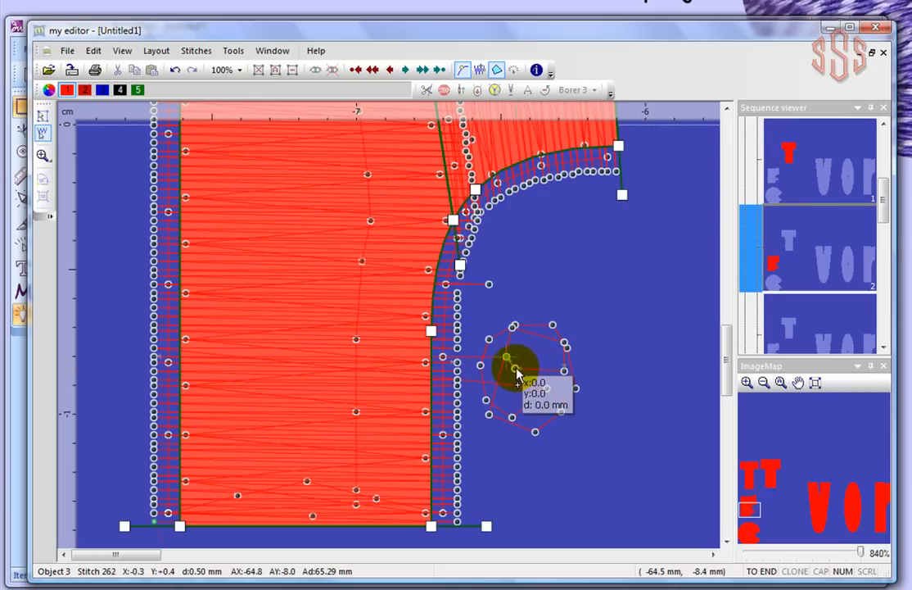
click(602, 418)
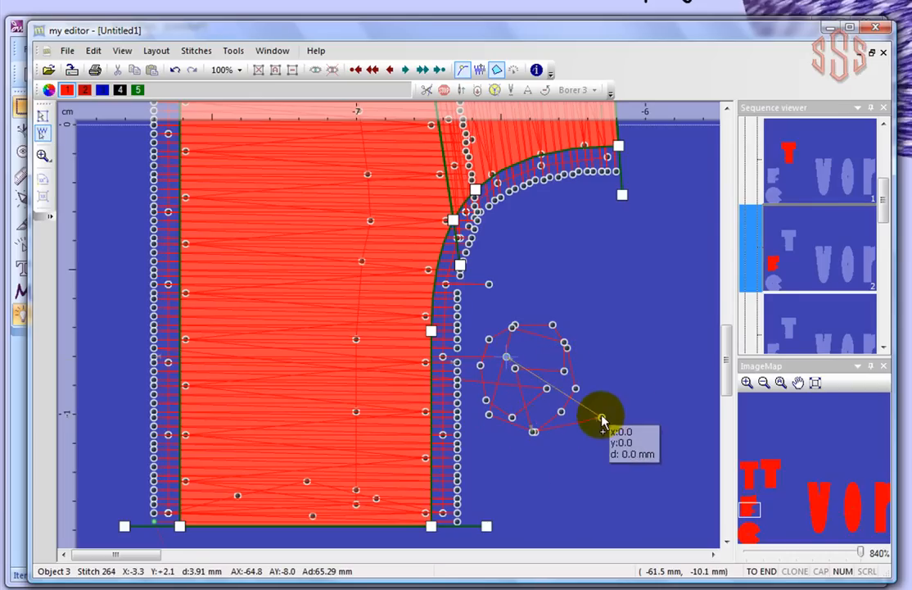
click(625, 330)
click(610, 275)
click(564, 253)
click(506, 286)
click(479, 325)
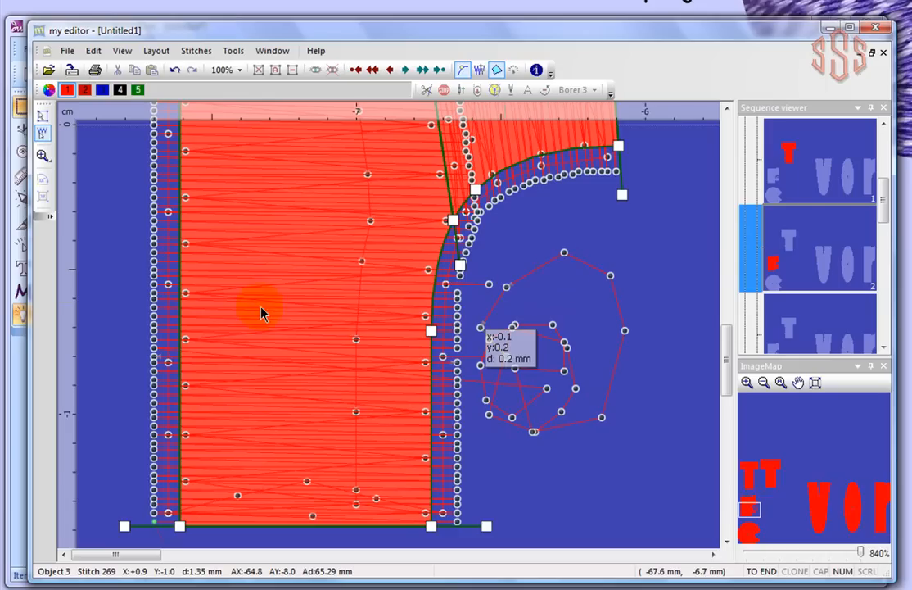
- Finish inserting stitches and select two neighbouring inserted points in turn on the right side of the outer arc
click(41, 129)
click(660, 301)
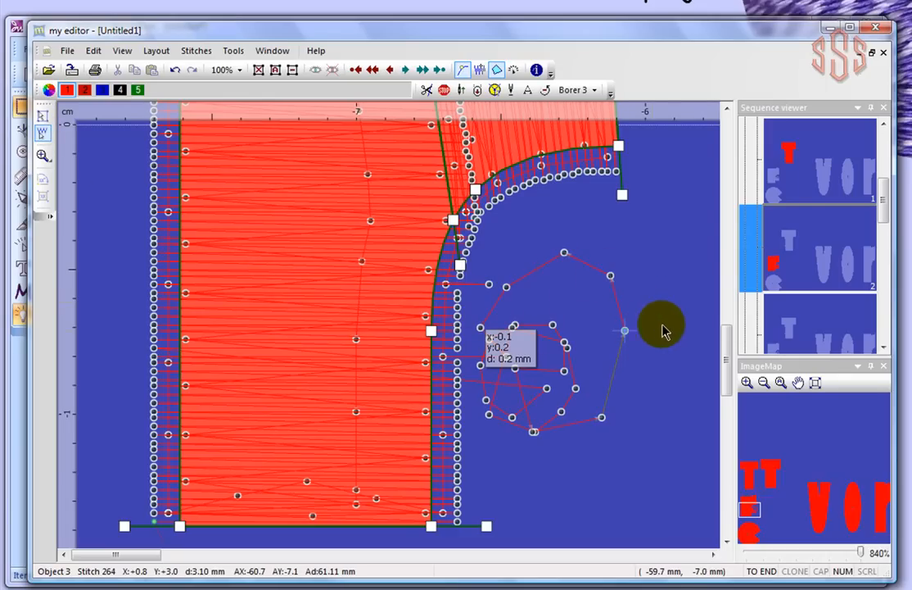
click(612, 281)
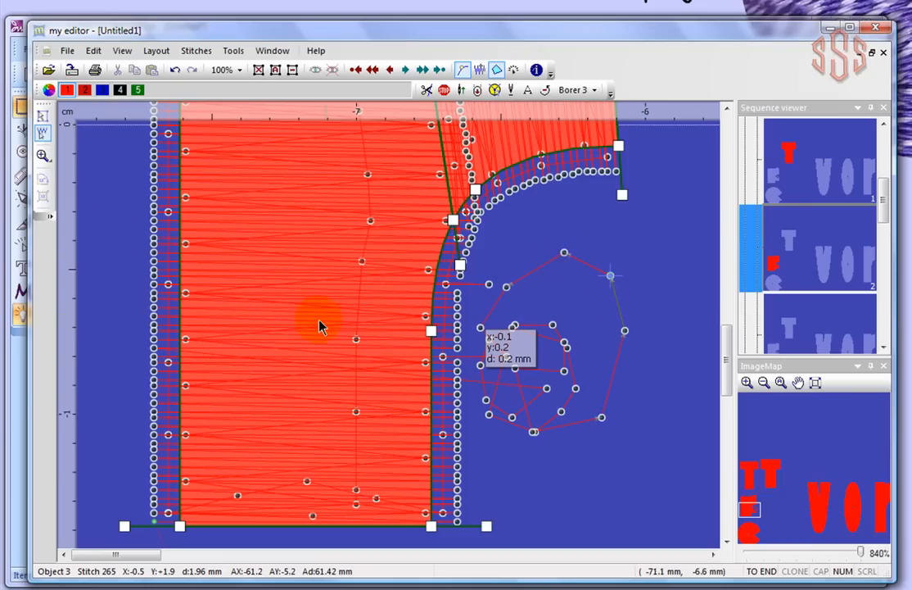
- Pull a stitch point on the left edge of the r's stem about 1.6 mm outward, delete it, and select another point higher up
click(156, 321)
drag(156, 321, 110, 317)
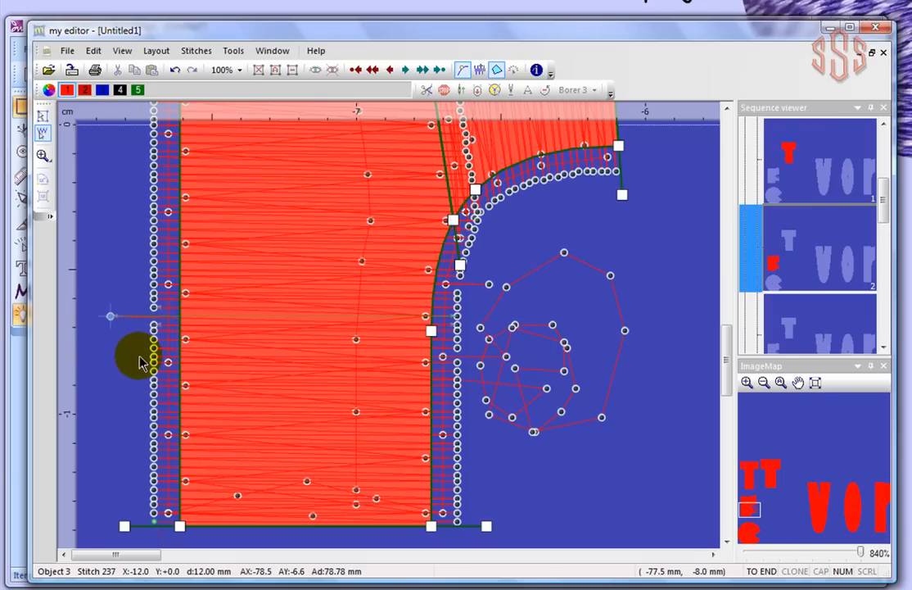
right_click(110, 317)
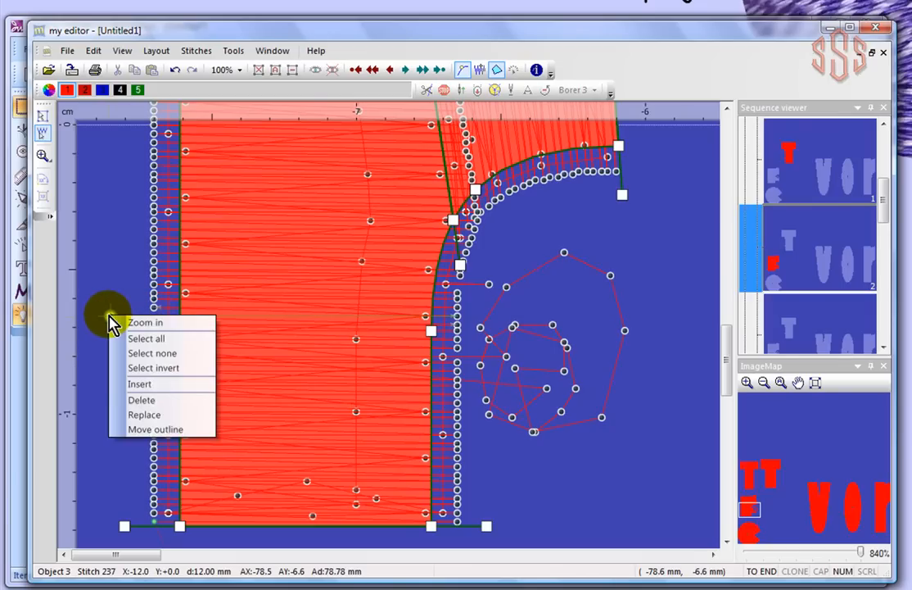
click(164, 401)
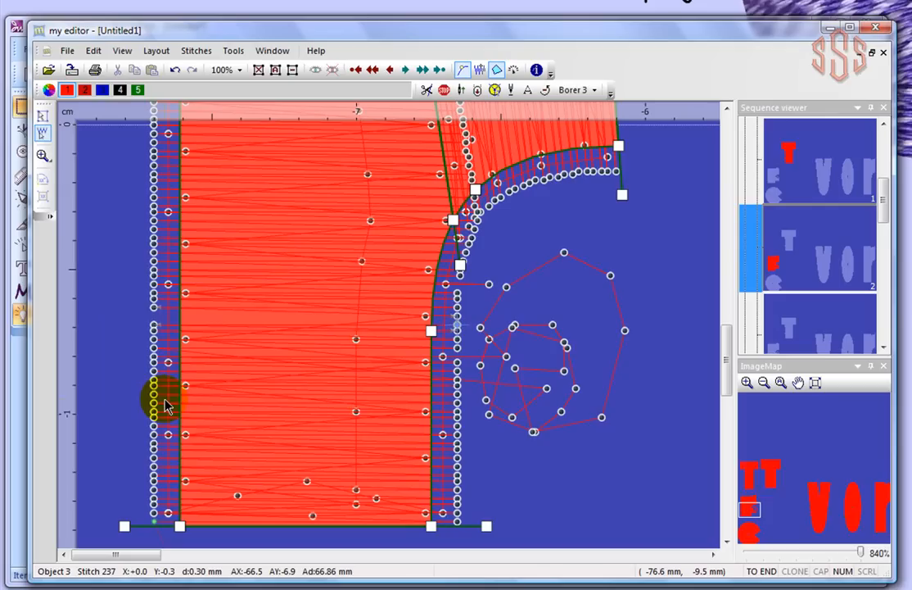
click(122, 251)
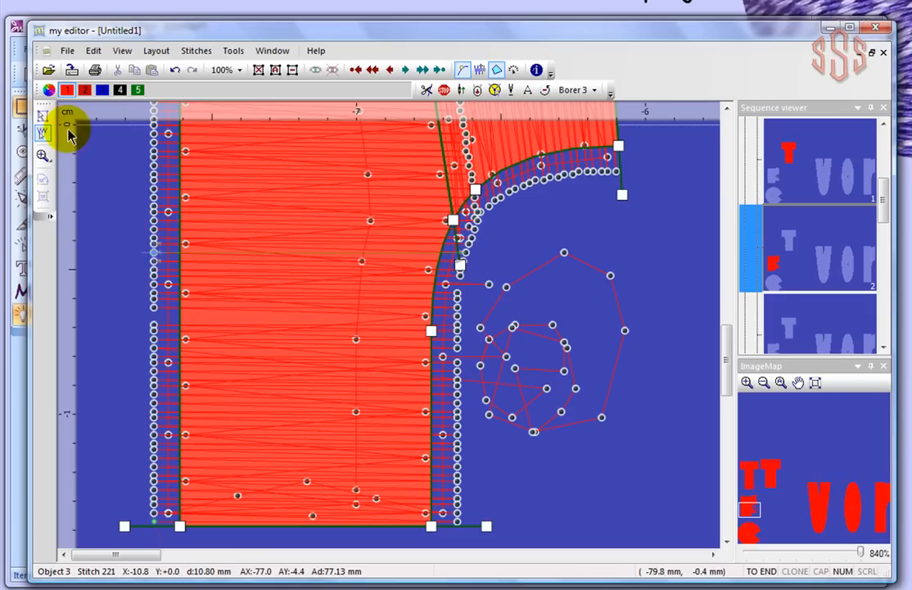
- Move the whole r object about 37 mm to the right, declining regeneration to keep its edited stitches, and deselect it
scroll(113, 213, down, 6)
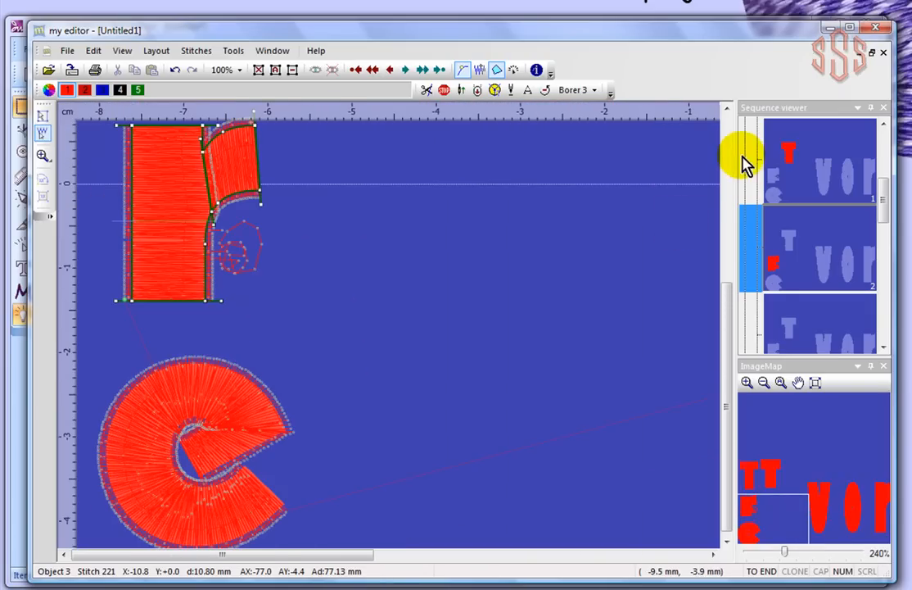
click(728, 112)
scroll(155, 248, down, 1)
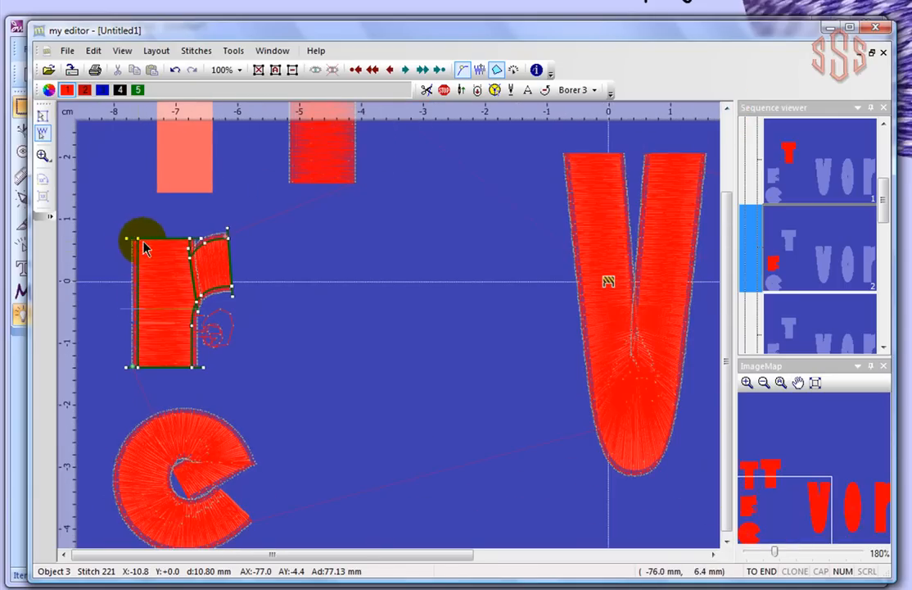
click(44, 123)
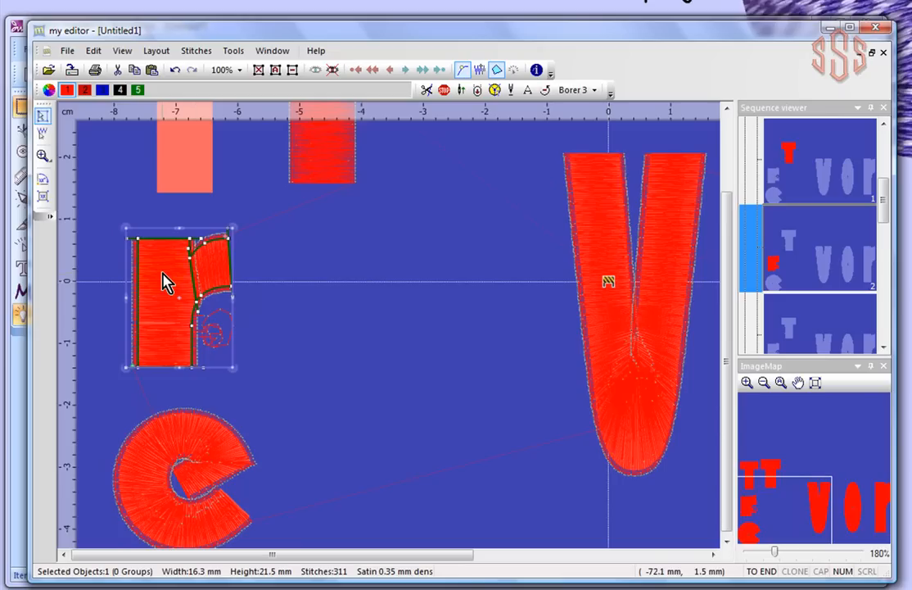
drag(163, 287, 389, 292)
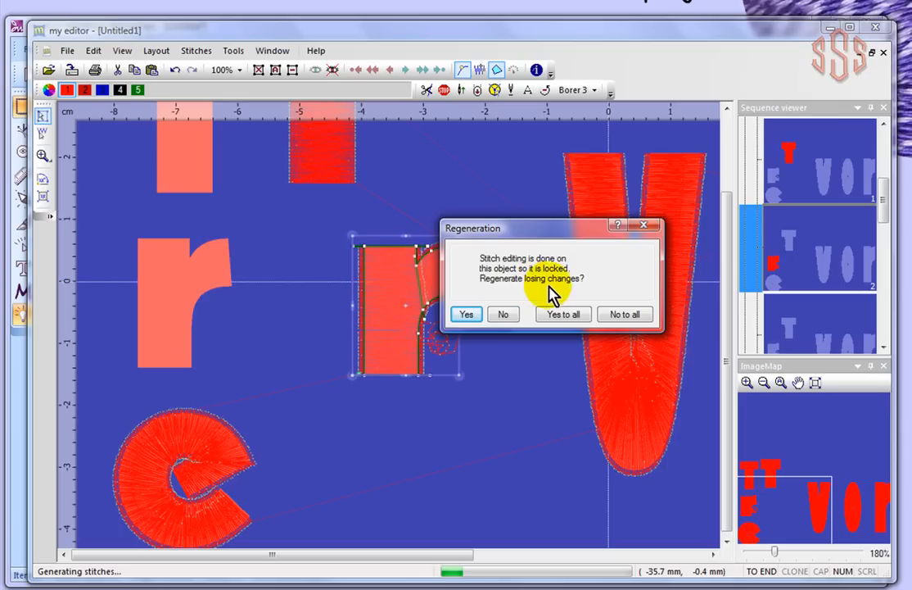
drag(558, 229, 606, 206)
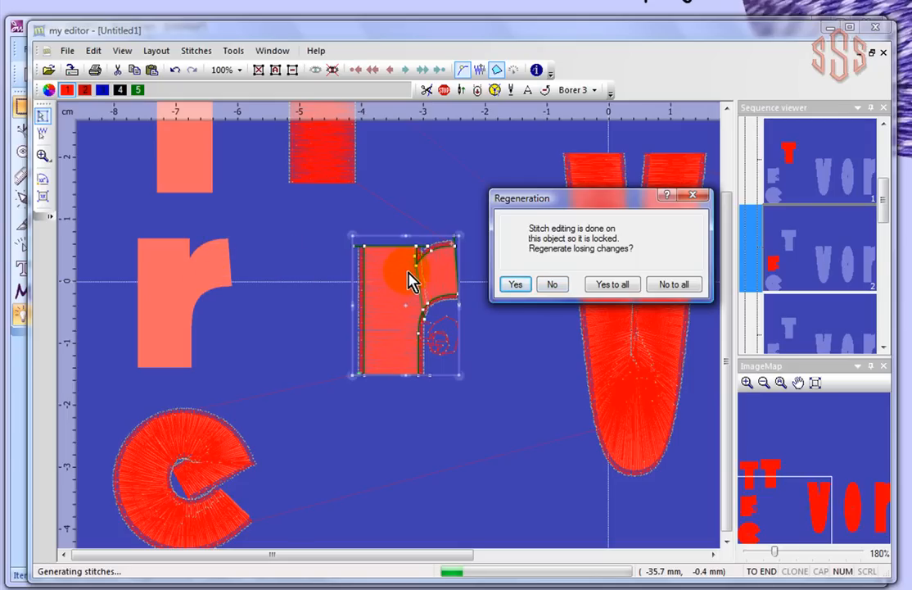
click(552, 286)
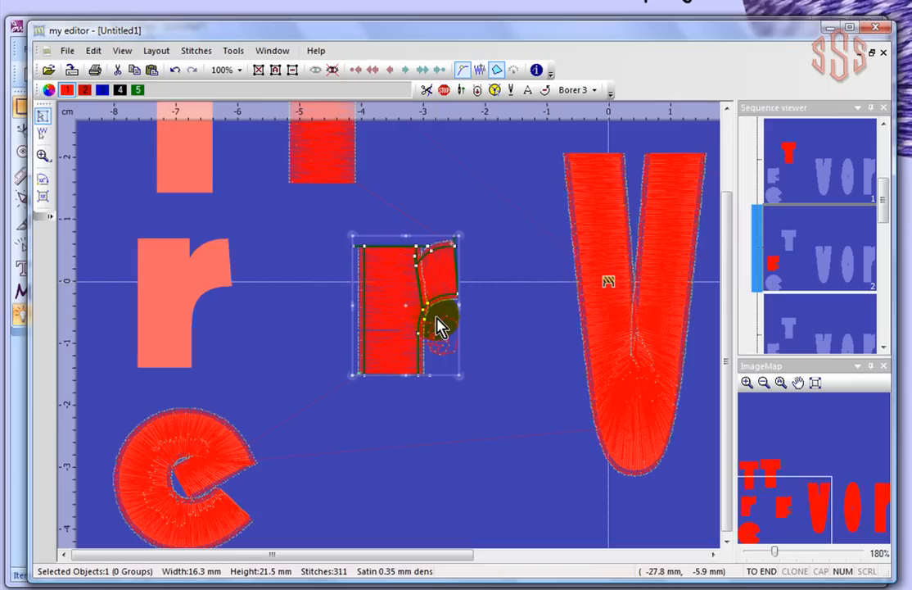
click(512, 319)
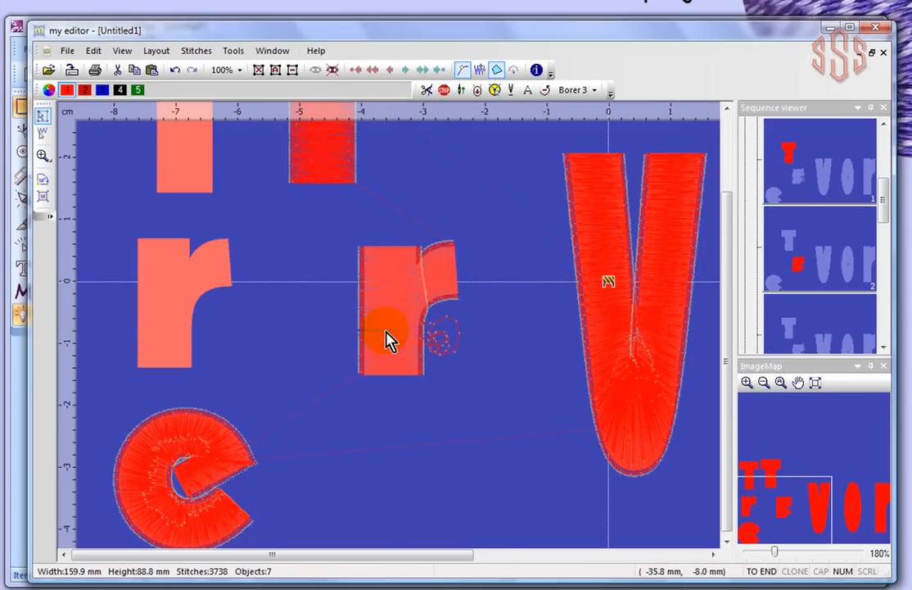
- Pull a stitch end point on the right edge of the T's stem about 5 mm outward
click(43, 140)
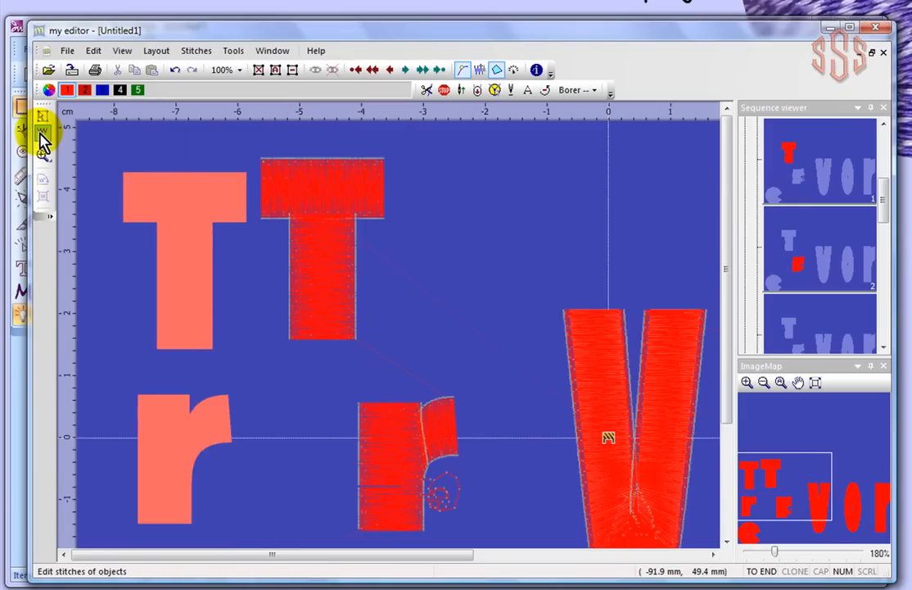
click(342, 300)
scroll(373, 249, up, 3)
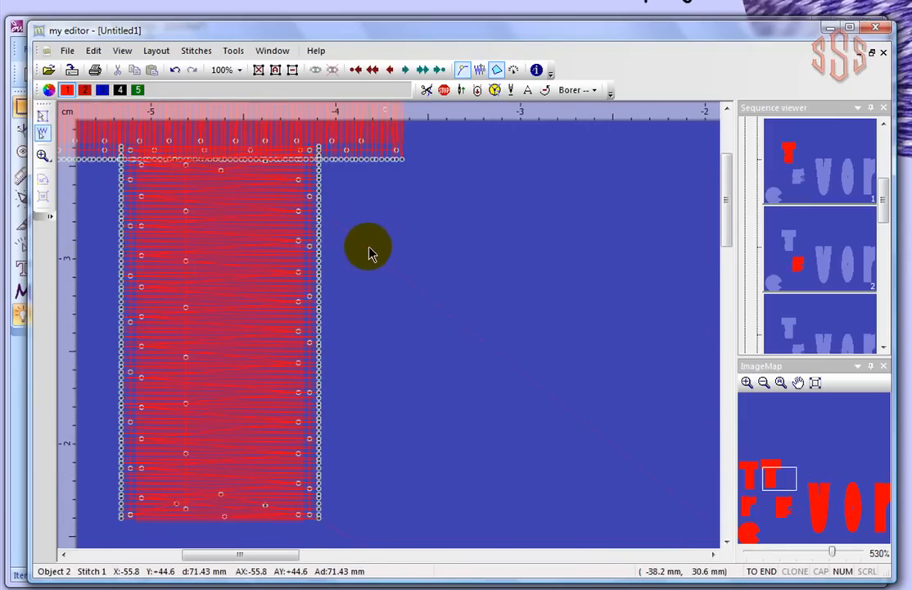
scroll(364, 245, up, 1)
click(298, 205)
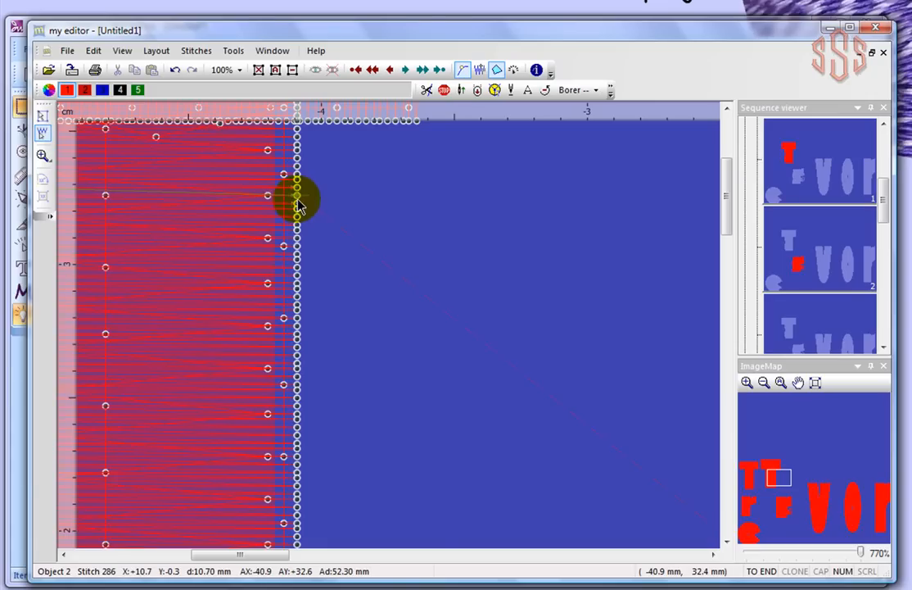
drag(300, 196, 432, 196)
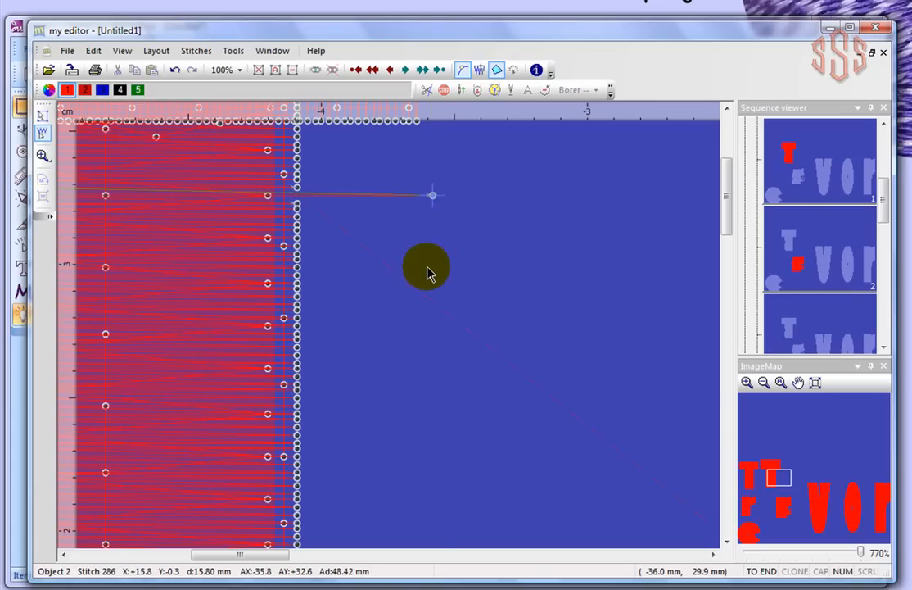
- Move the whole T about 21 mm to the right, accept regenerating the stitches of both locked objects, and deselect it
click(42, 116)
scroll(245, 258, down, 1)
scroll(245, 262, down, 3)
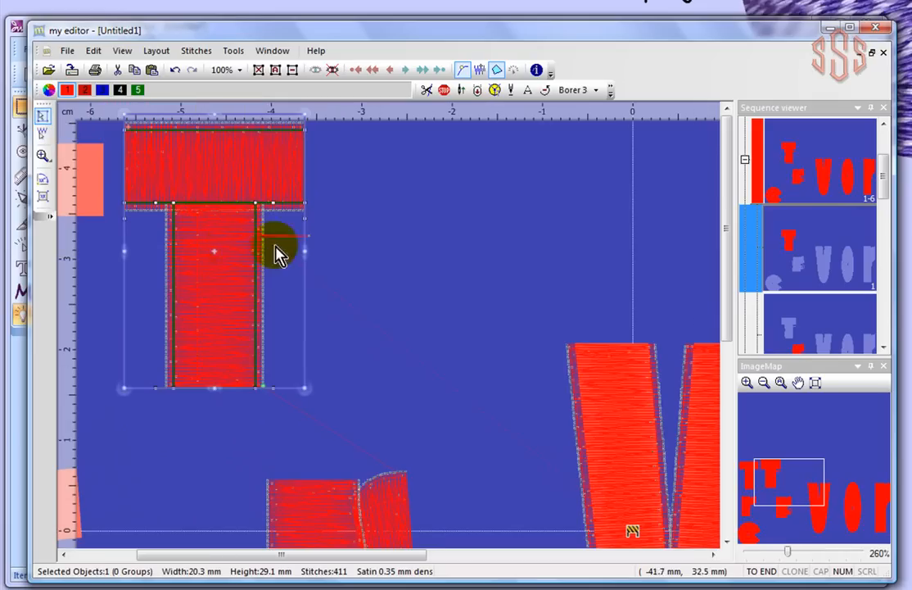
drag(199, 170, 391, 176)
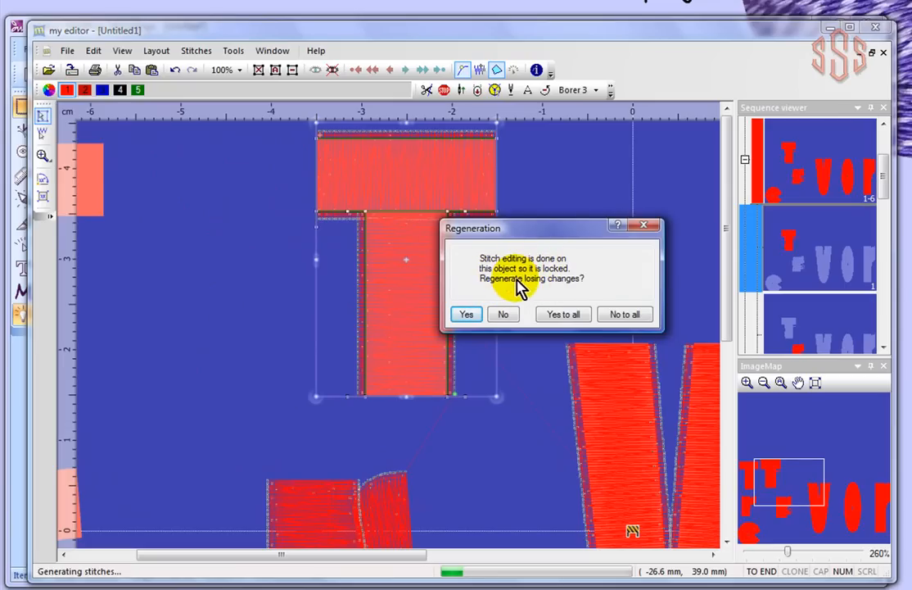
drag(563, 236, 659, 153)
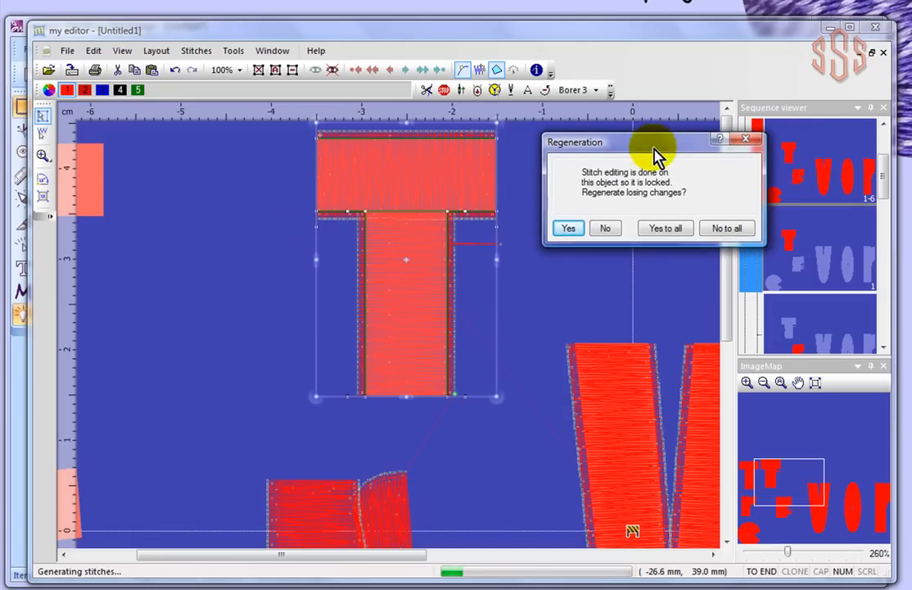
click(569, 230)
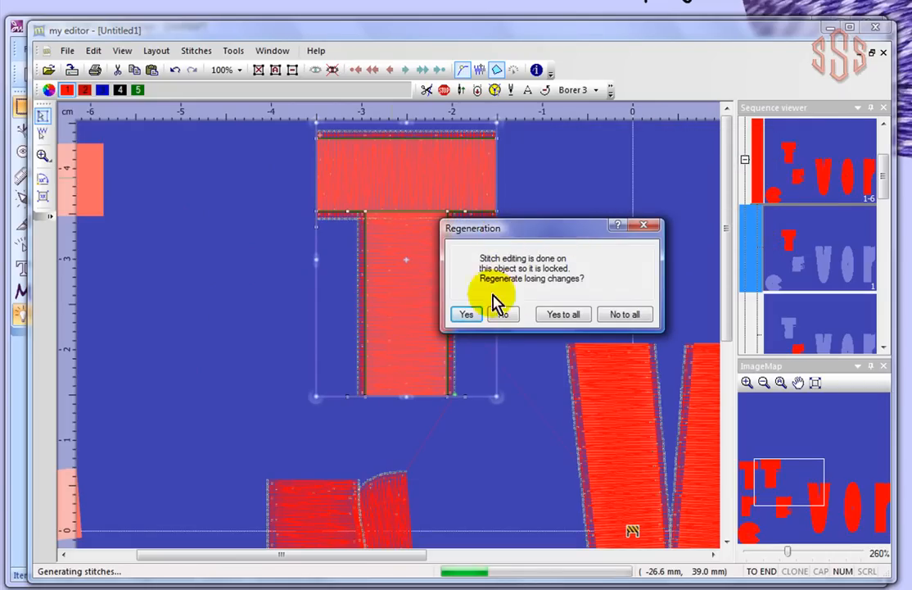
click(458, 318)
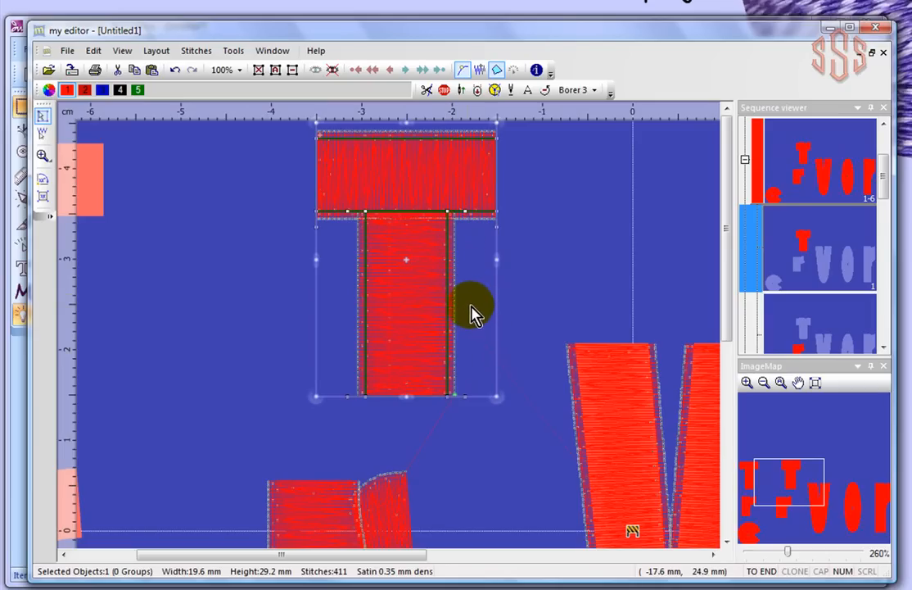
click(551, 288)
scroll(550, 285, down, 1)
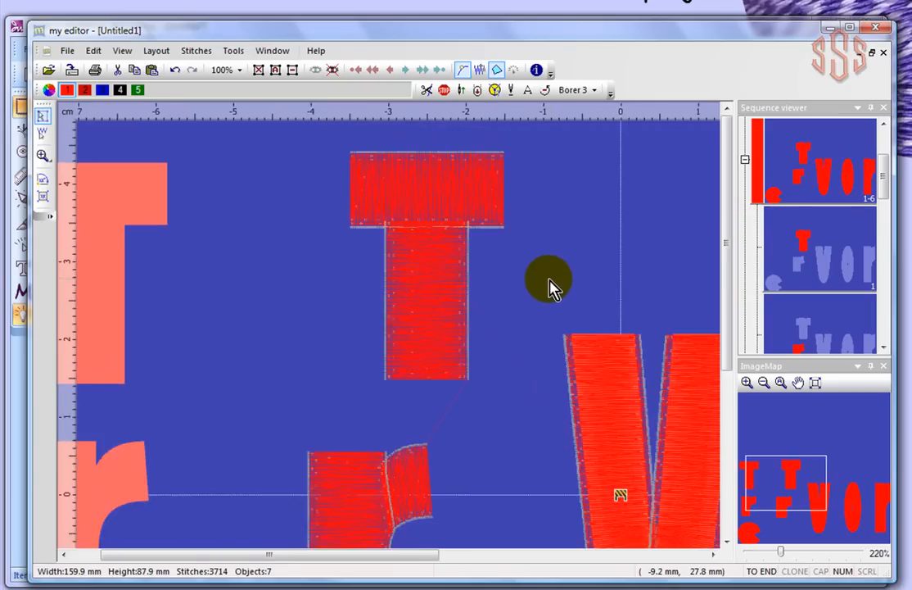
scroll(551, 285, down, 2)
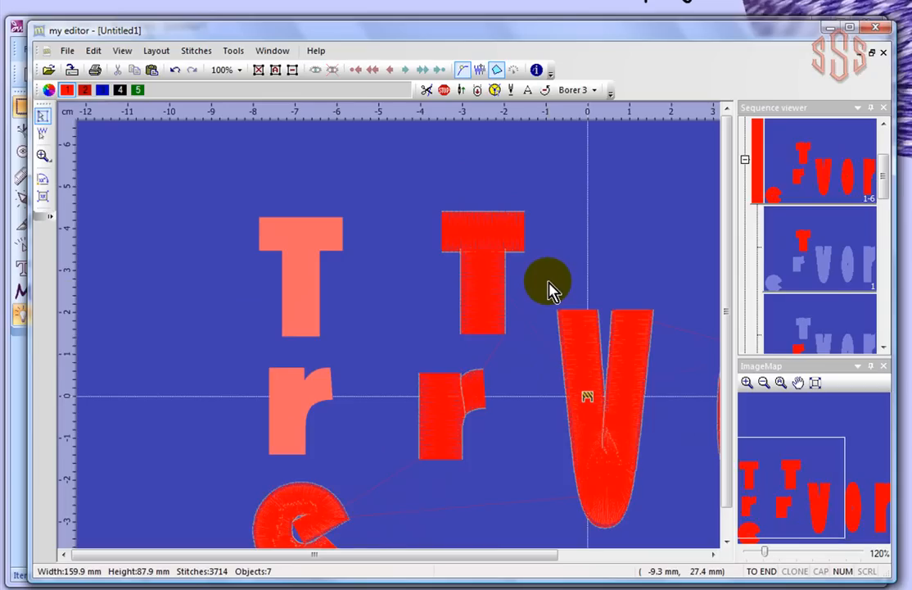
scroll(548, 287, down, 1)
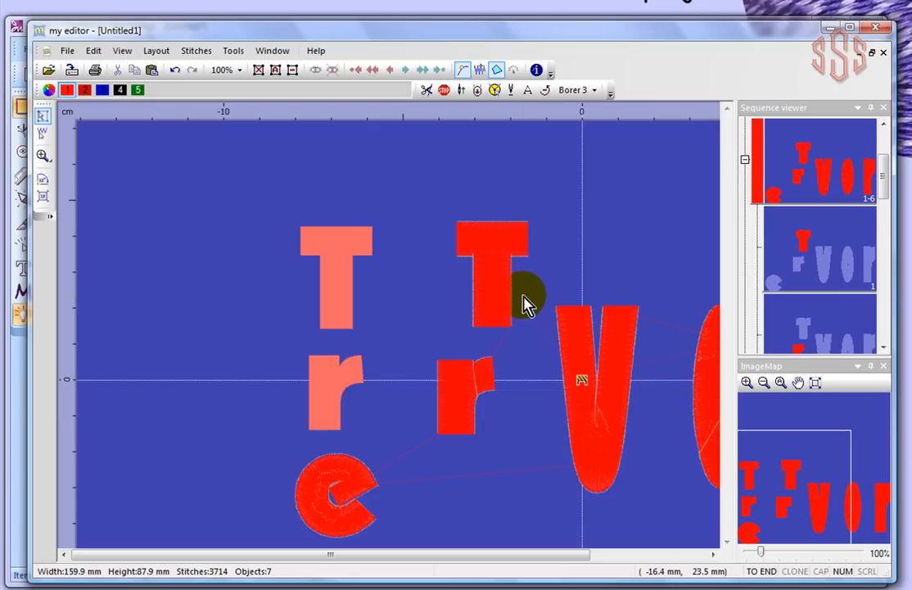
- Add a Thread trim command to the last stitch at the lower right corner of the T's stem
scroll(525, 303, up, 5)
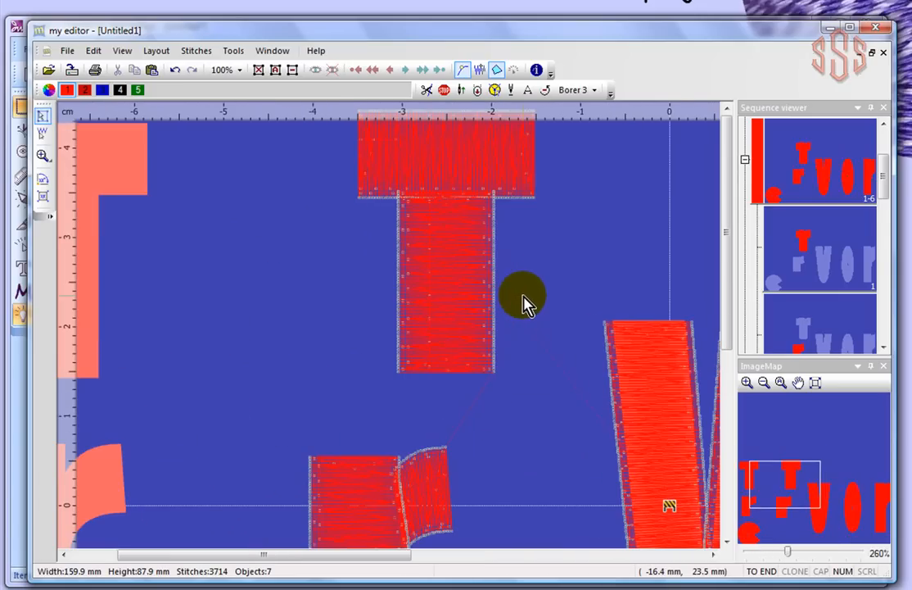
click(500, 378)
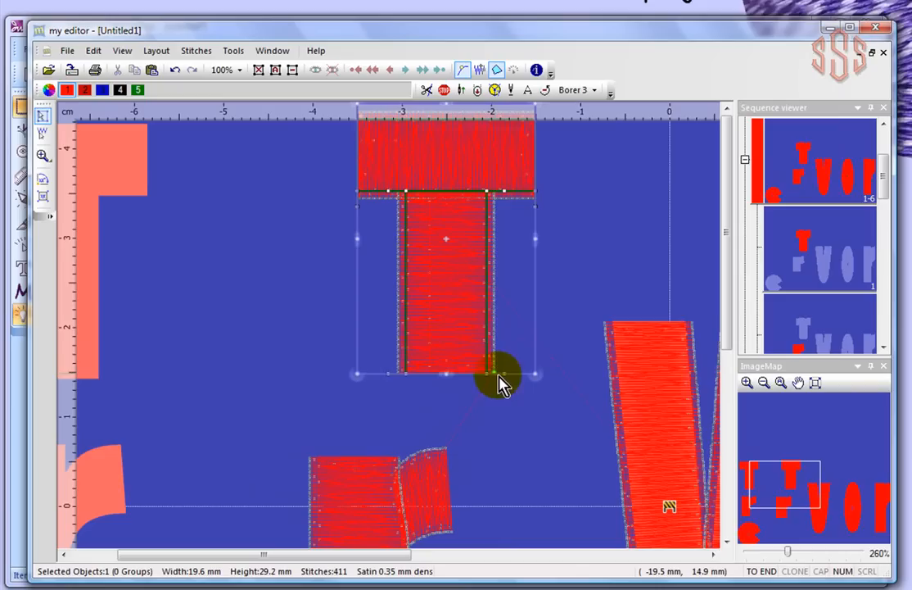
click(43, 135)
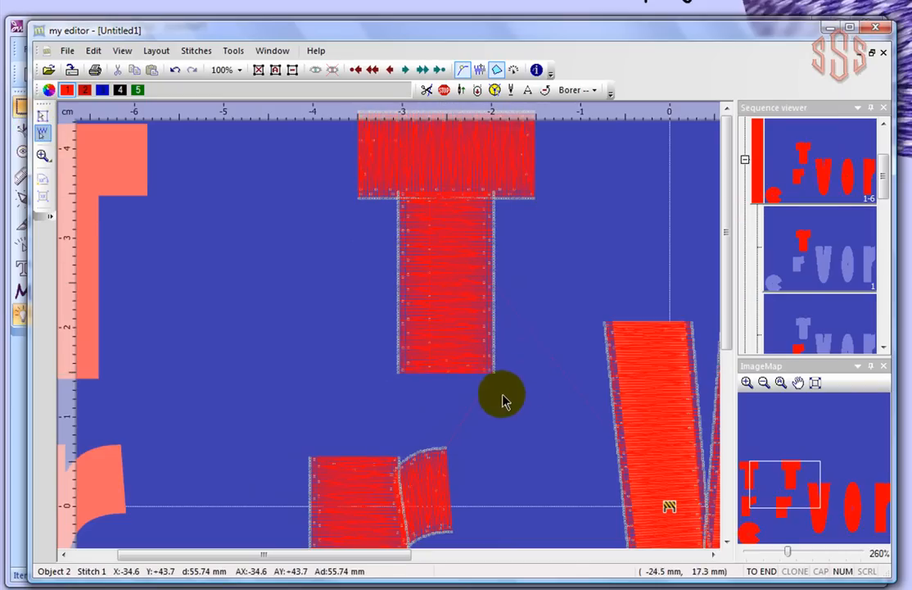
scroll(517, 379, up, 3)
scroll(517, 378, up, 2)
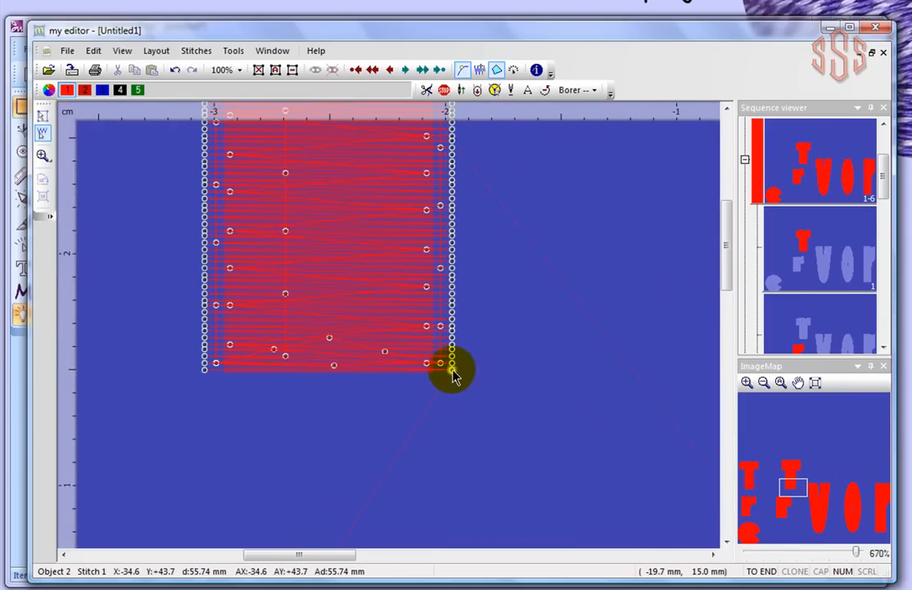
click(453, 370)
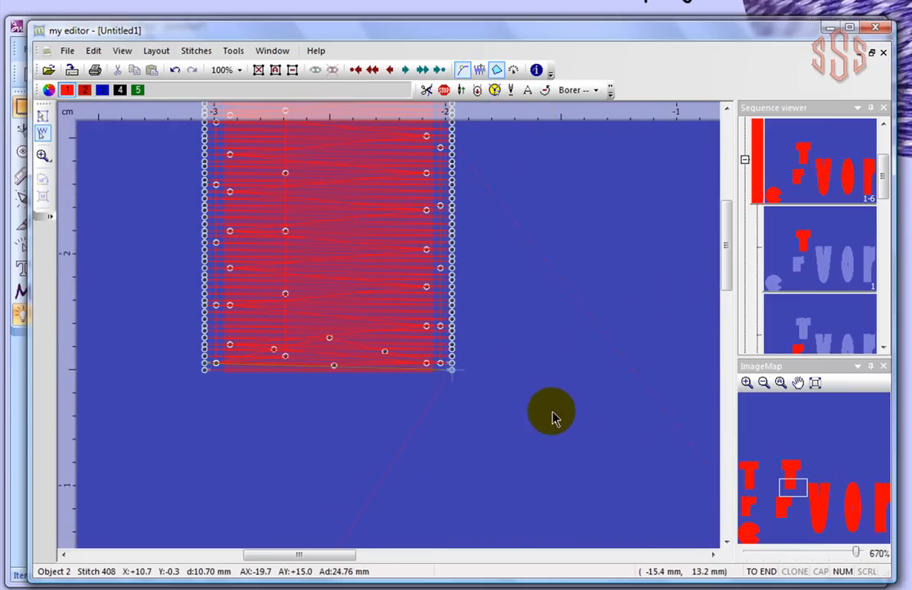
click(429, 90)
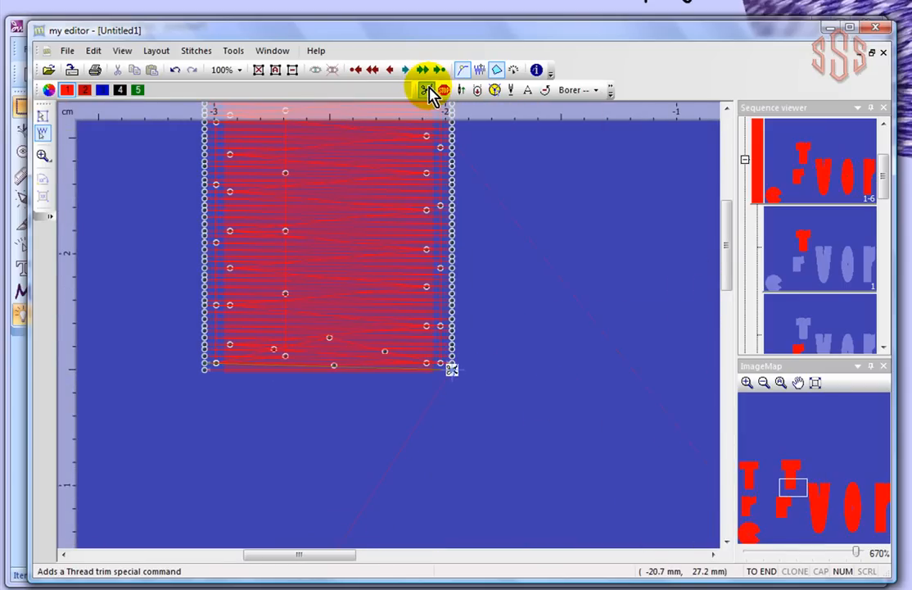
click(622, 283)
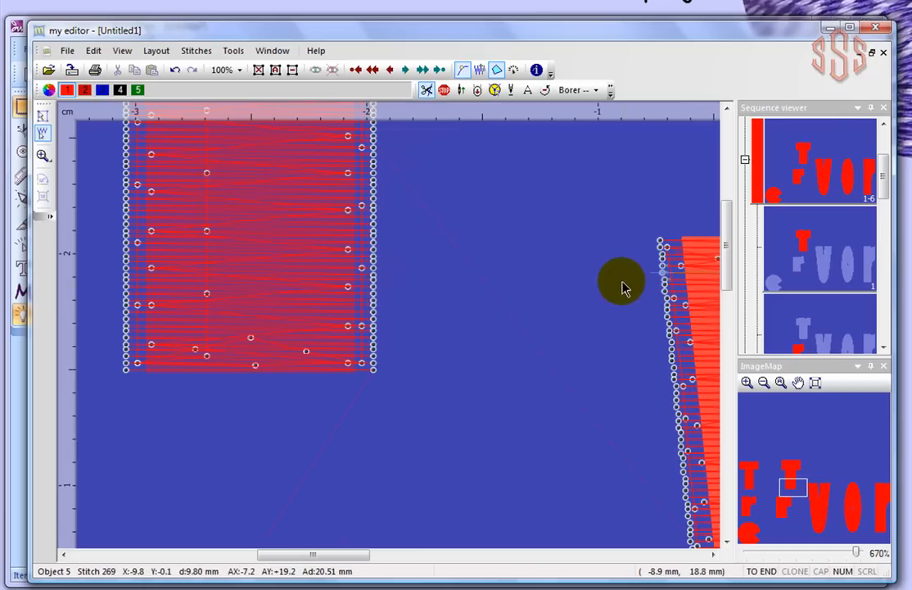
click(373, 373)
click(427, 89)
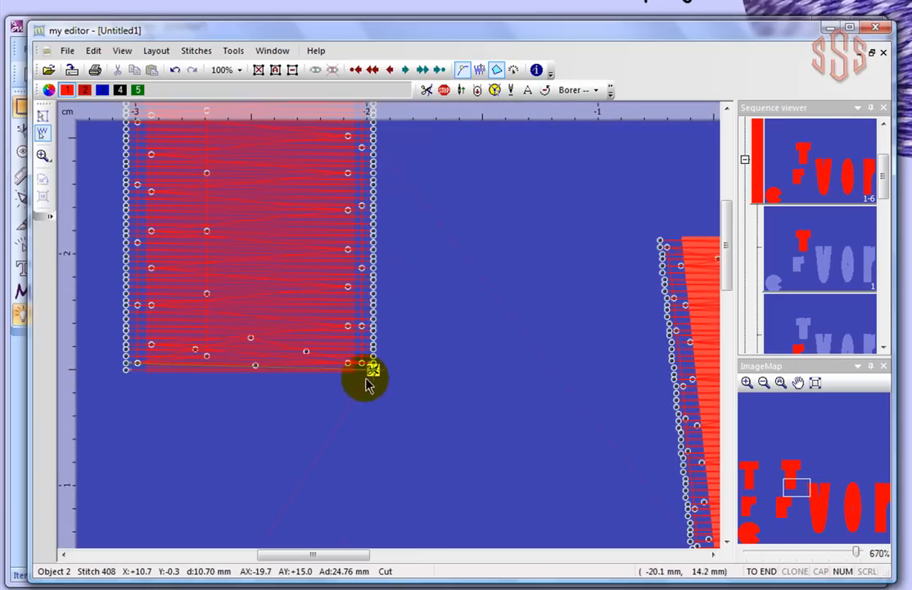
scroll(508, 344, down, 1)
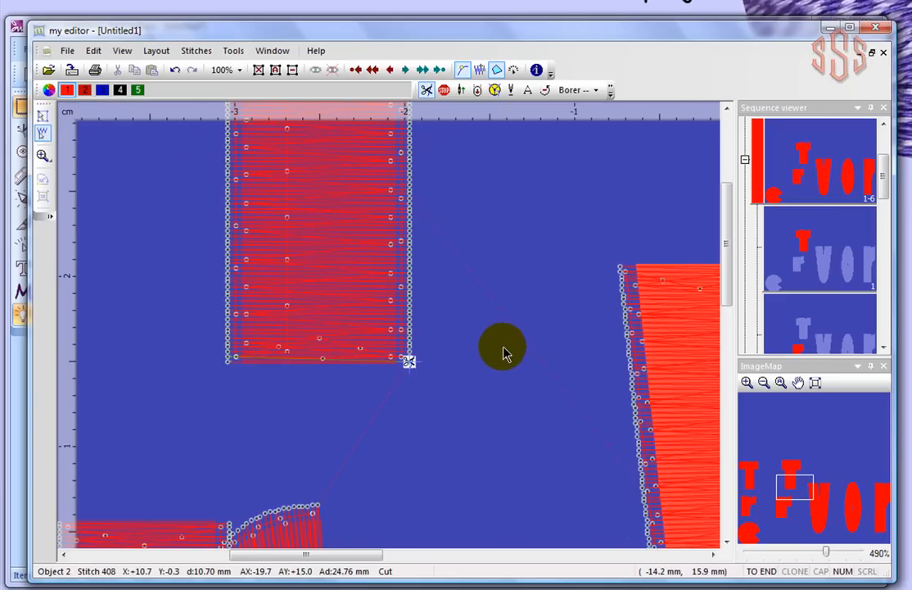
scroll(504, 352, down, 1)
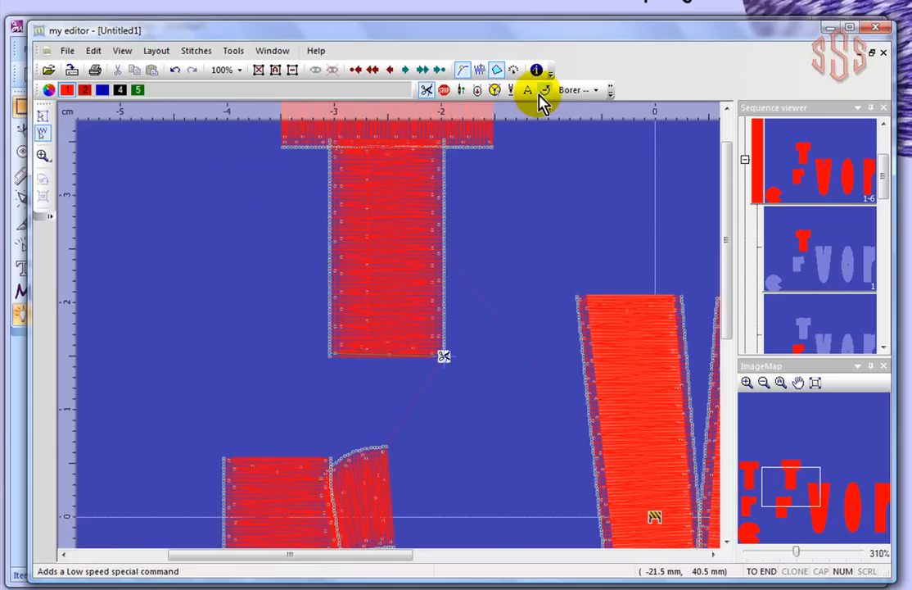
click(366, 177)
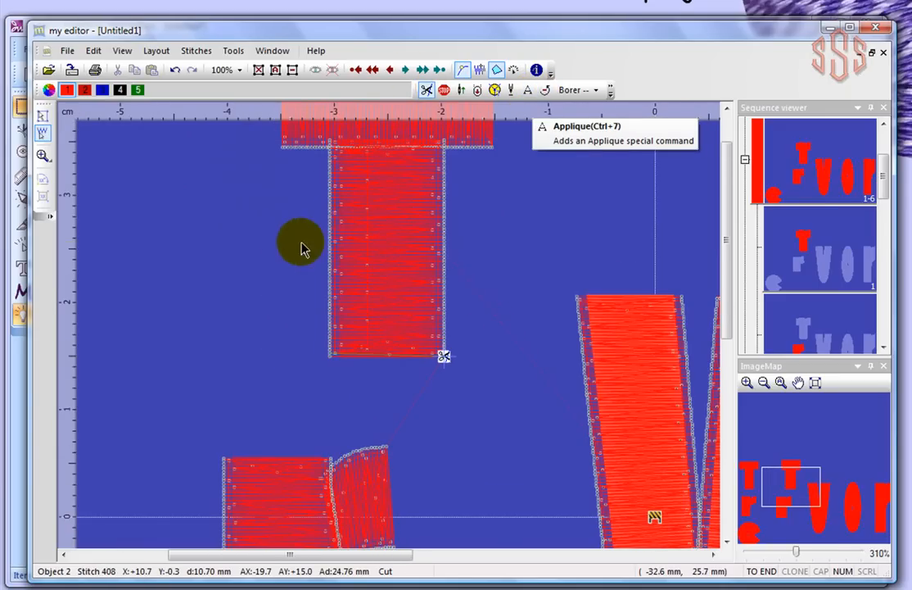
scroll(205, 212, down, 1)
scroll(205, 212, down, 4)
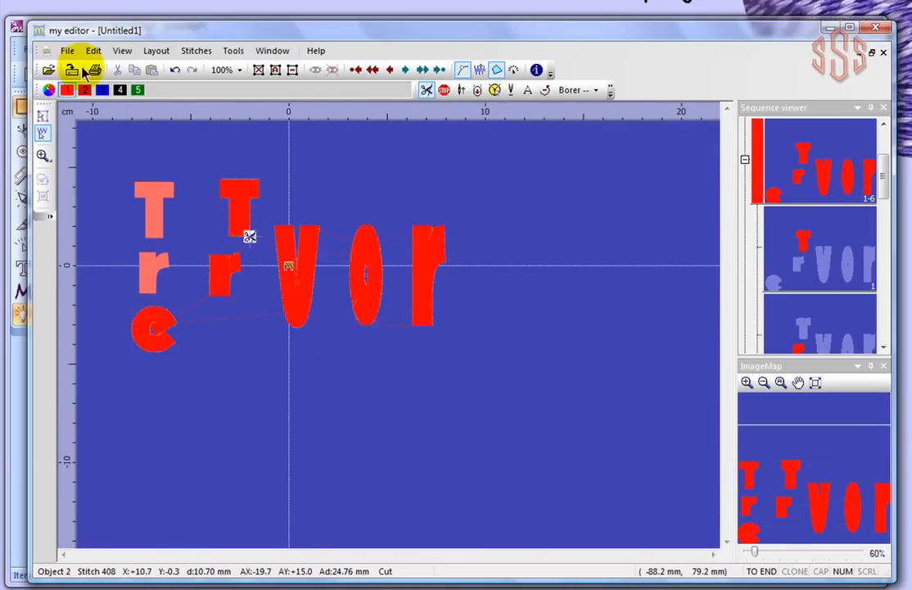
- Switch to Creative DRAWings Monogram and start a new graphic with a light pink fabric from the Embroidery Normal category
click(16, 32)
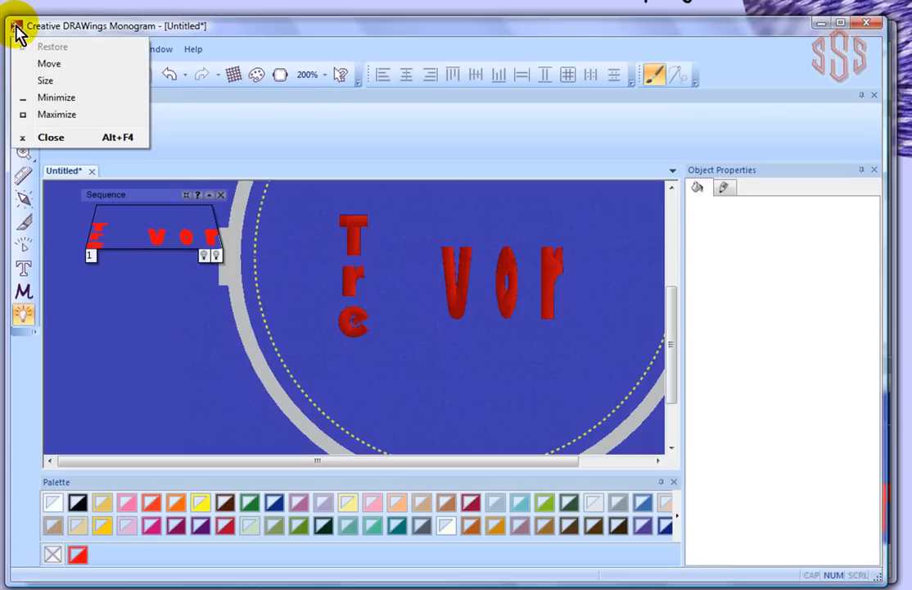
click(161, 31)
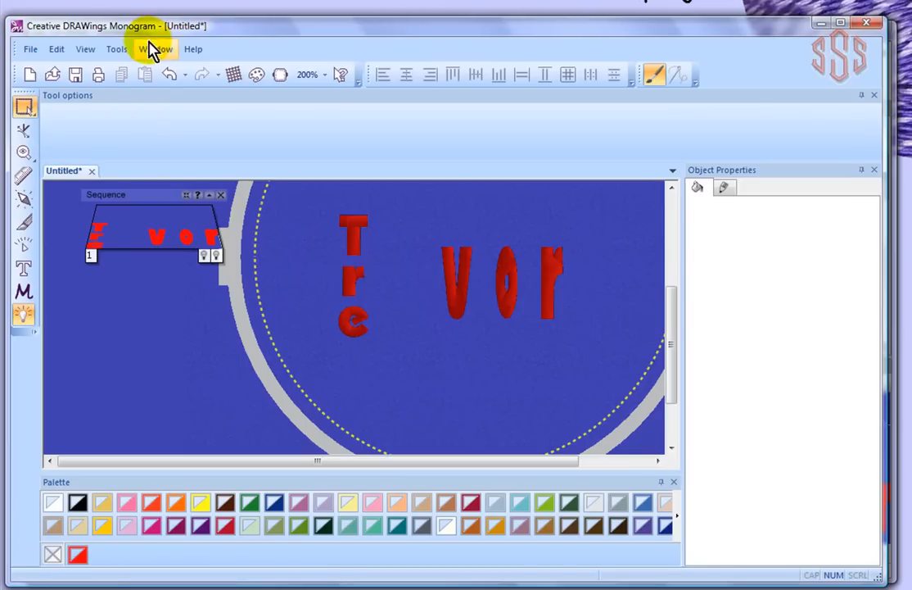
click(28, 76)
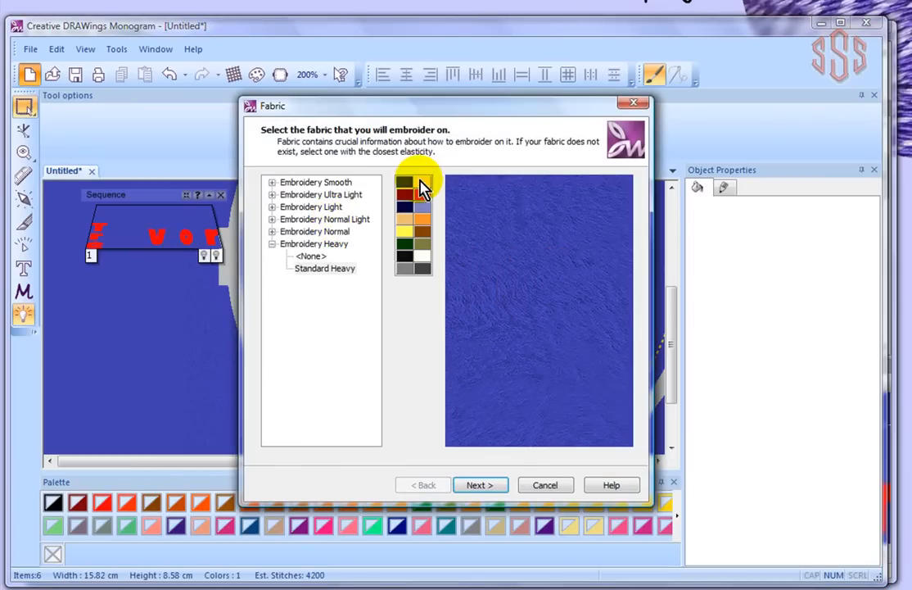
click(422, 184)
click(329, 231)
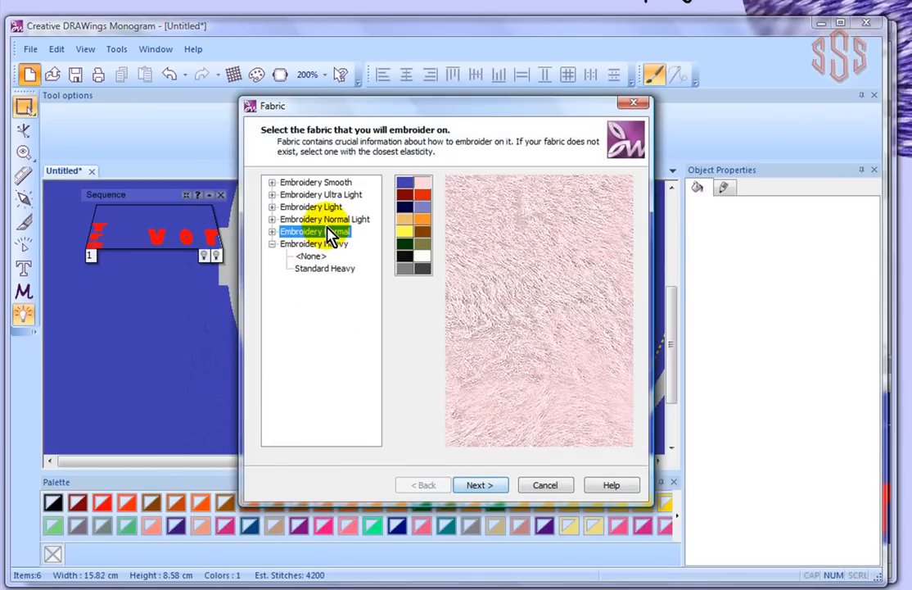
click(490, 489)
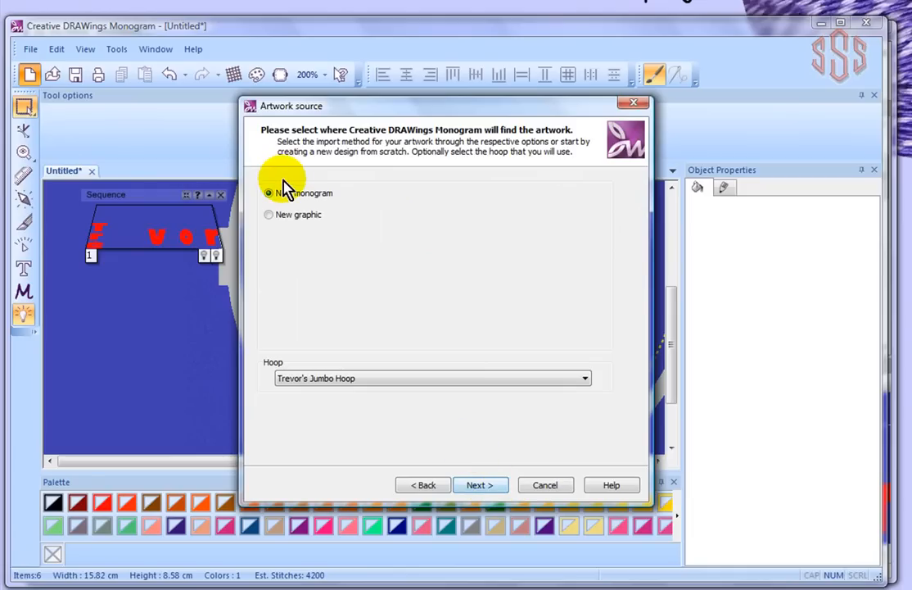
click(271, 216)
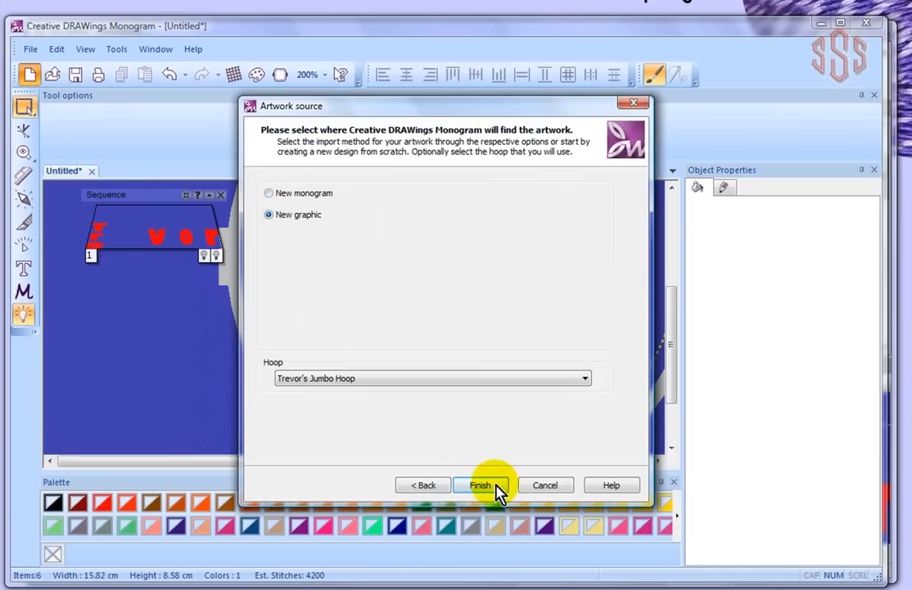
click(492, 486)
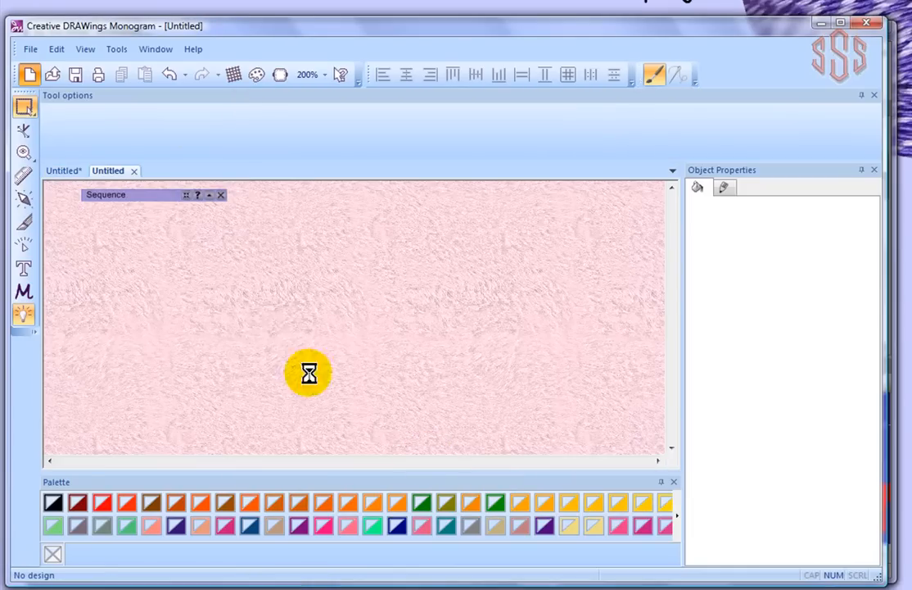
- Add a person's first name as text in the upper middle of the new design and select the text object
click(24, 269)
click(330, 307)
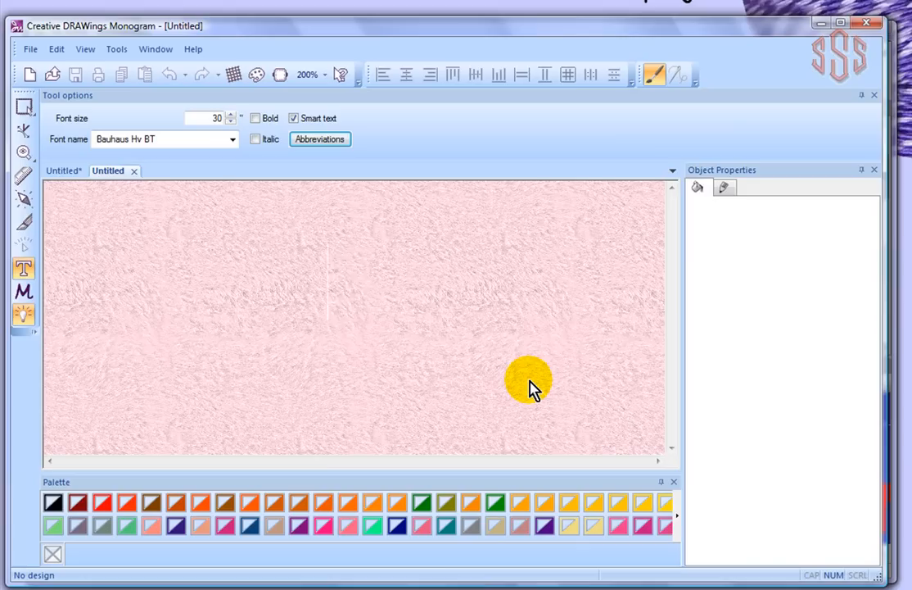
text(Trevor)
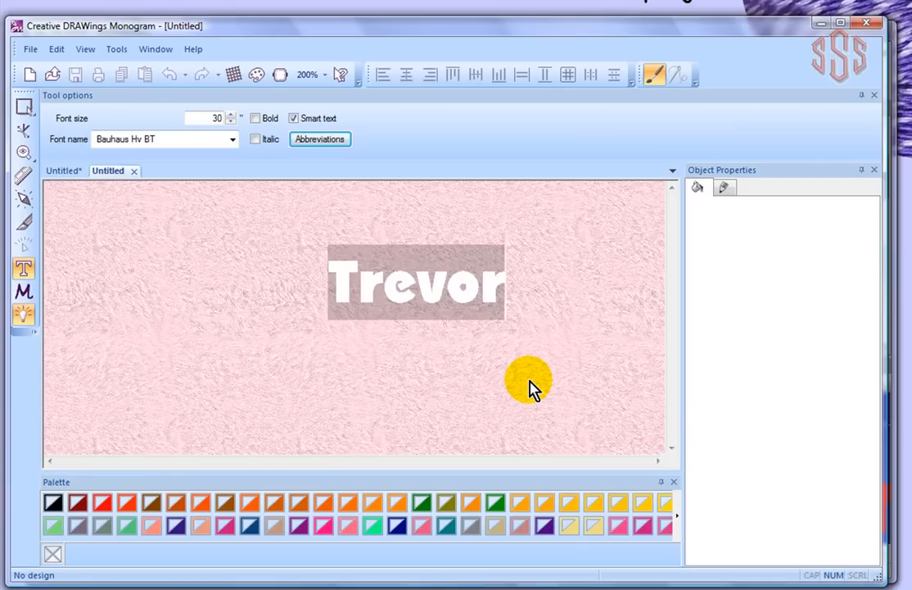
click(24, 107)
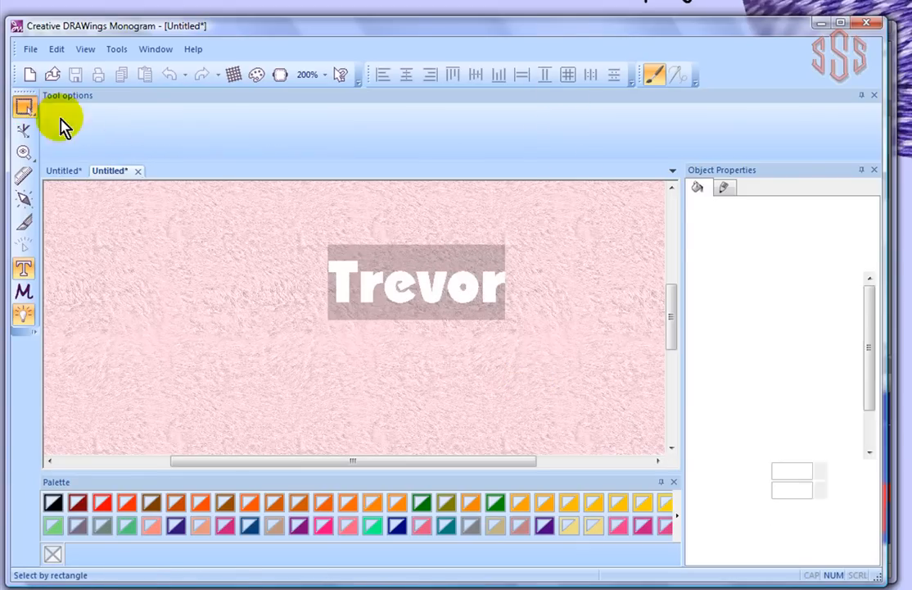
click(354, 278)
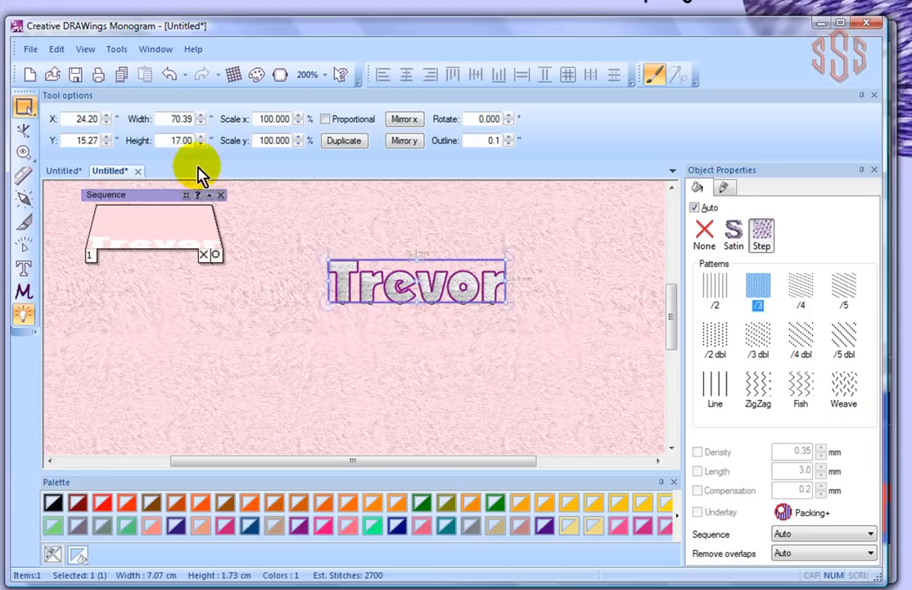
- Export the lettering design to the my editor stitch editor
click(30, 50)
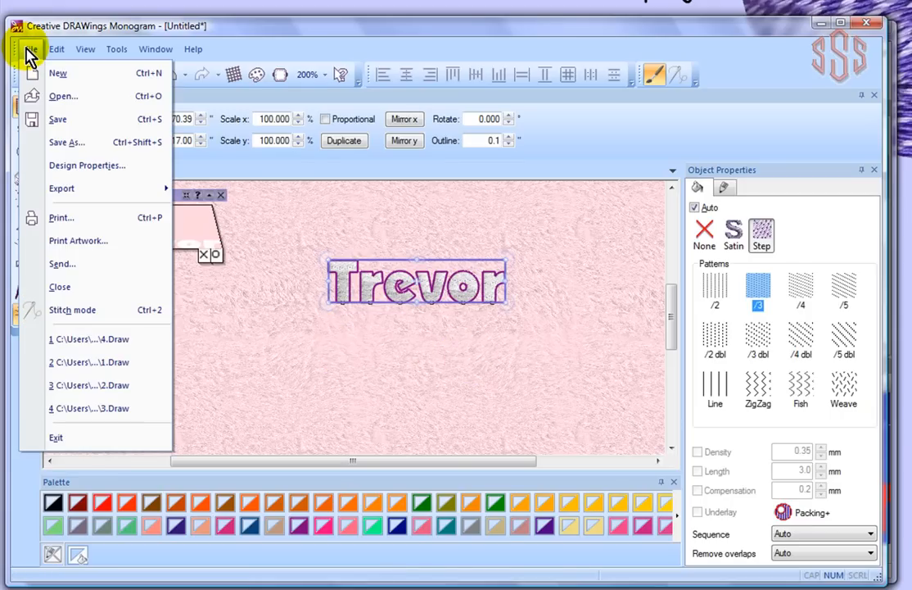
mouse_move(86, 191)
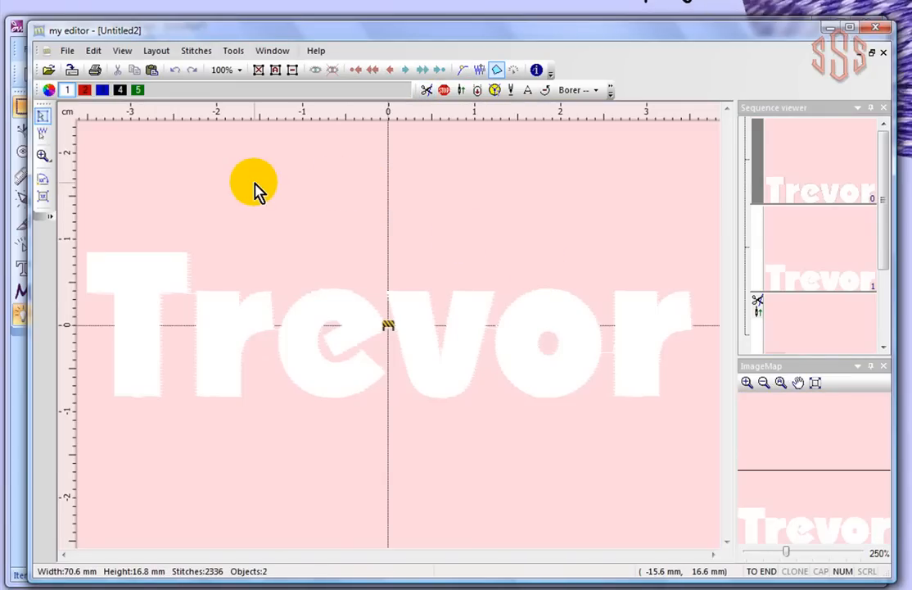
scroll(256, 193, down, 2)
scroll(256, 193, down, 1)
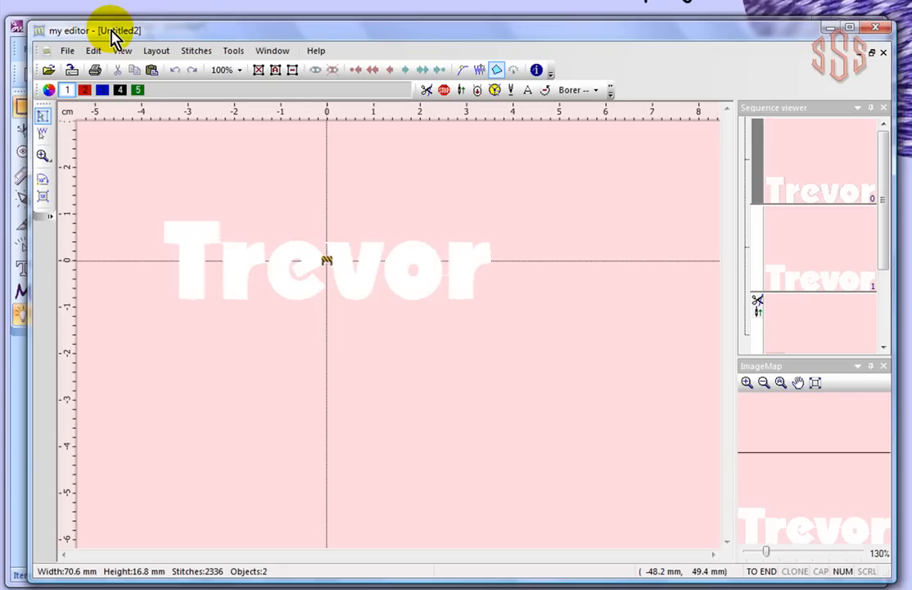
- Review the supported embroidery file formats and open DW02-Butterfly-Corner.JEF from the Desktop, keeping all embroidery files listed
click(68, 51)
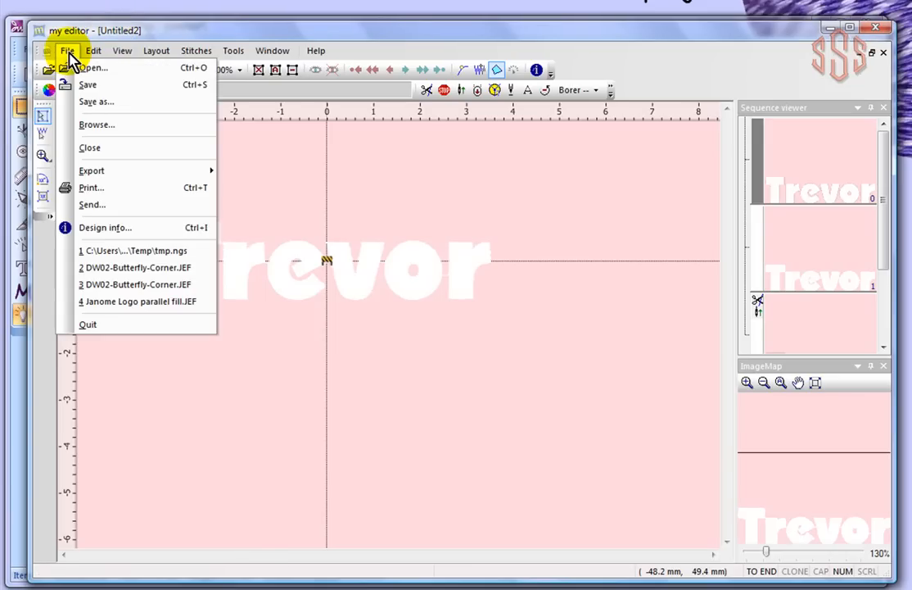
click(121, 72)
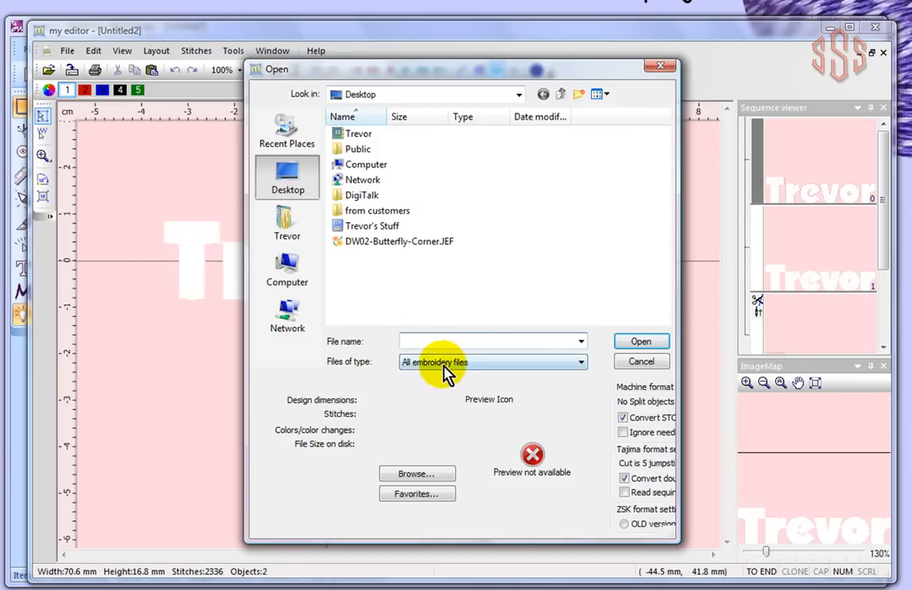
click(583, 364)
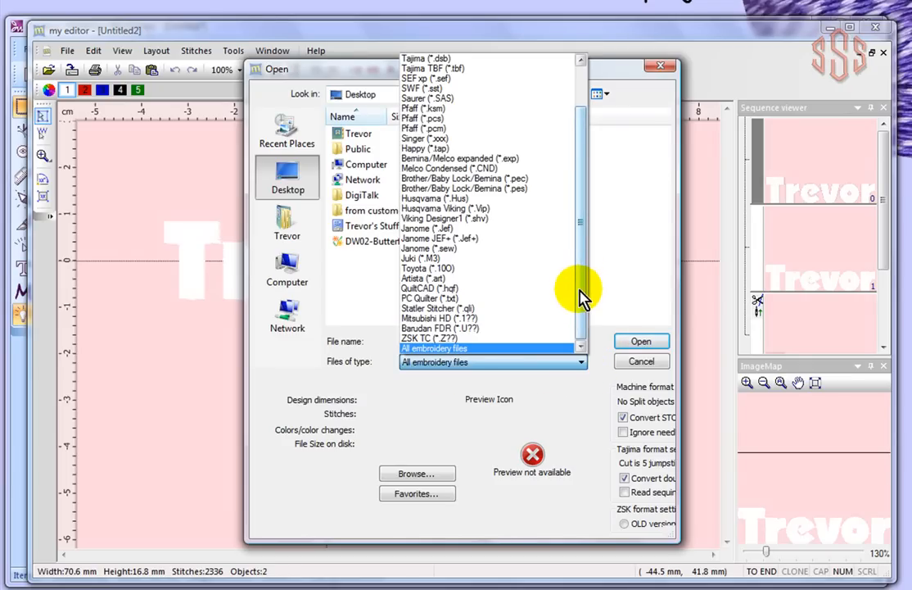
mouse_move(585, 291)
mouse_down()
mouse_move(583, 229)
mouse_move(579, 295)
mouse_up()
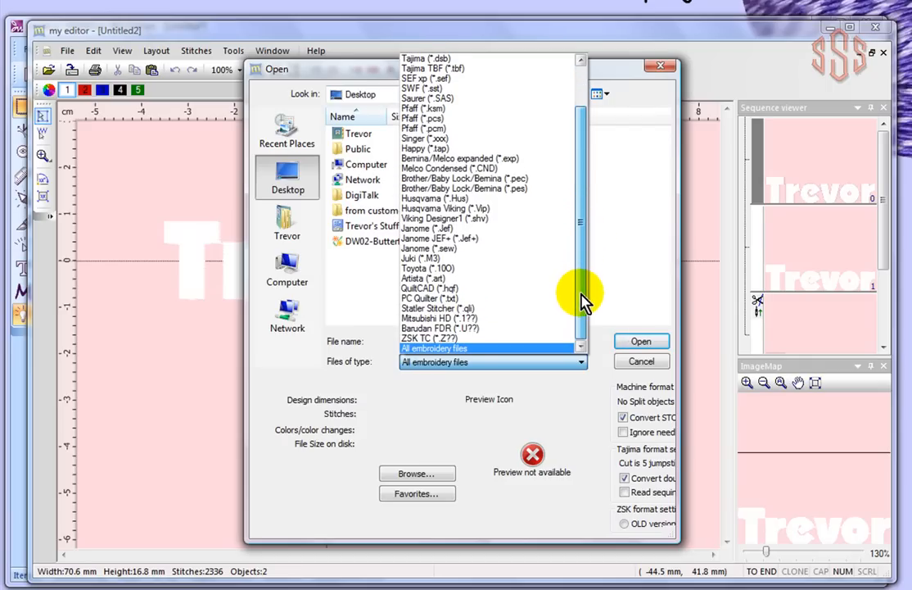
drag(584, 224, 417, 82)
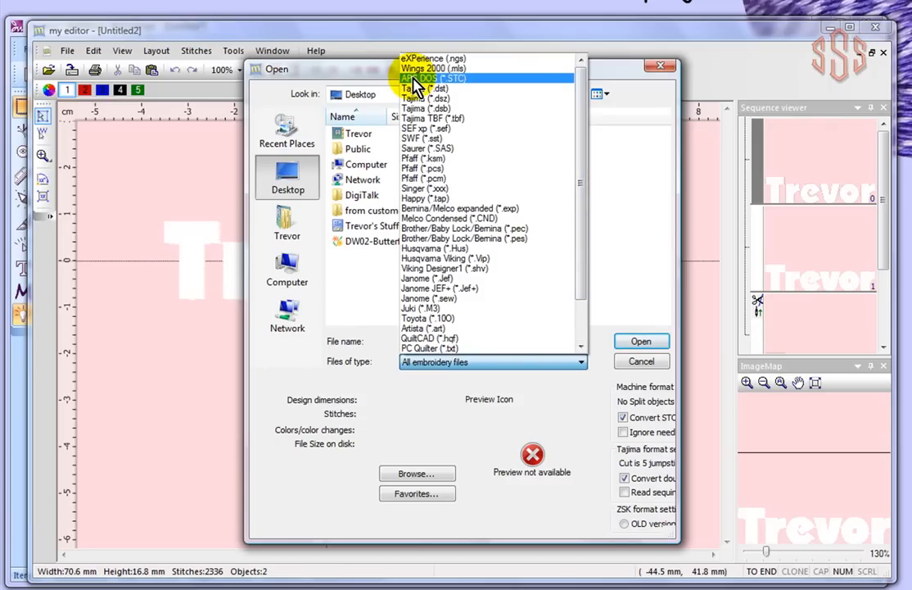
click(434, 372)
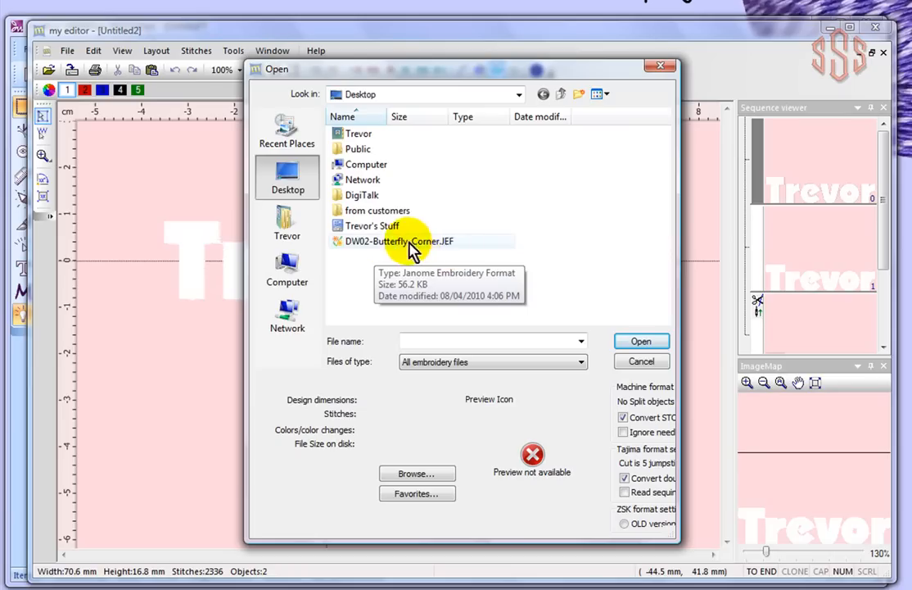
click(360, 242)
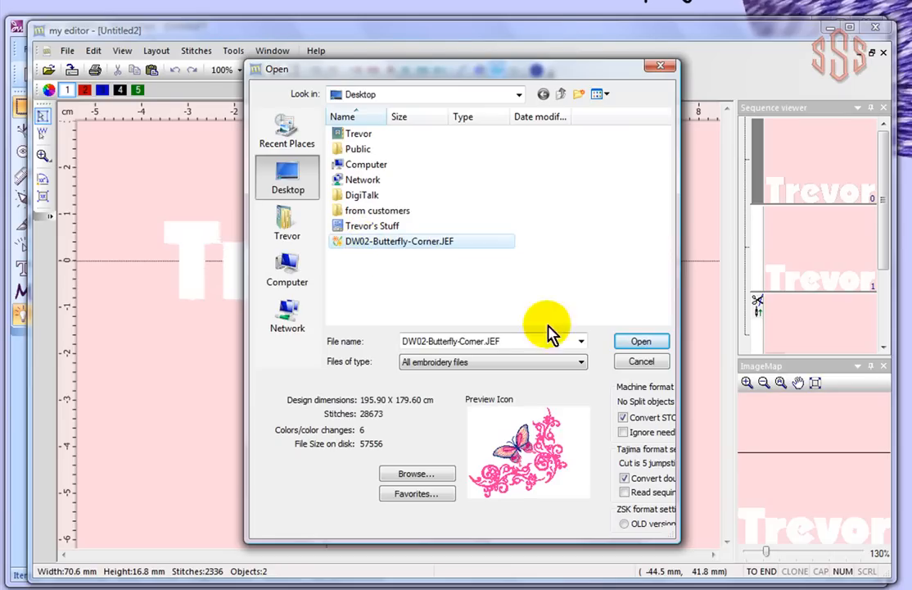
click(641, 344)
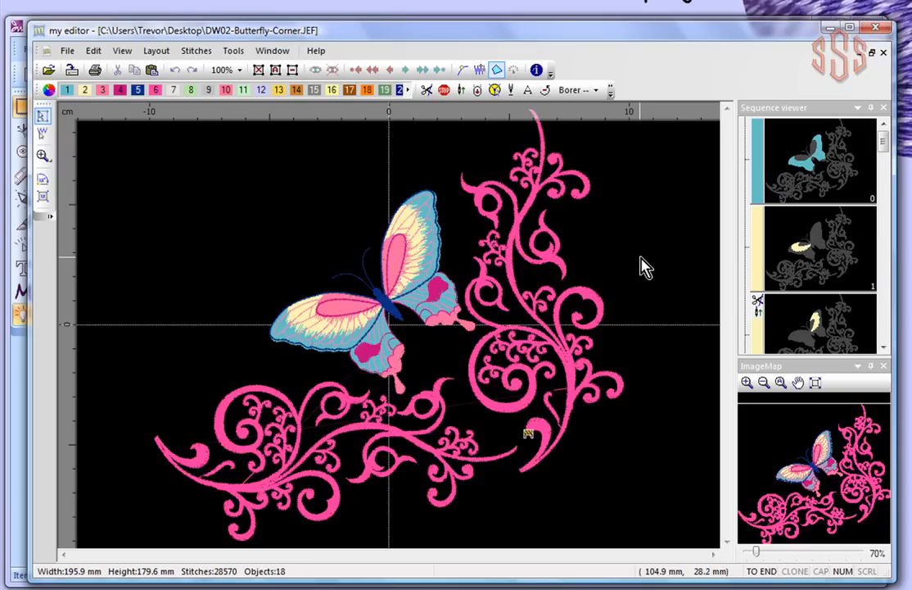
- Examine the butterfly design's stitching sequence, selecting objects 12 and 11 and the large lower scroll to see their extents
scroll(643, 269, down, 2)
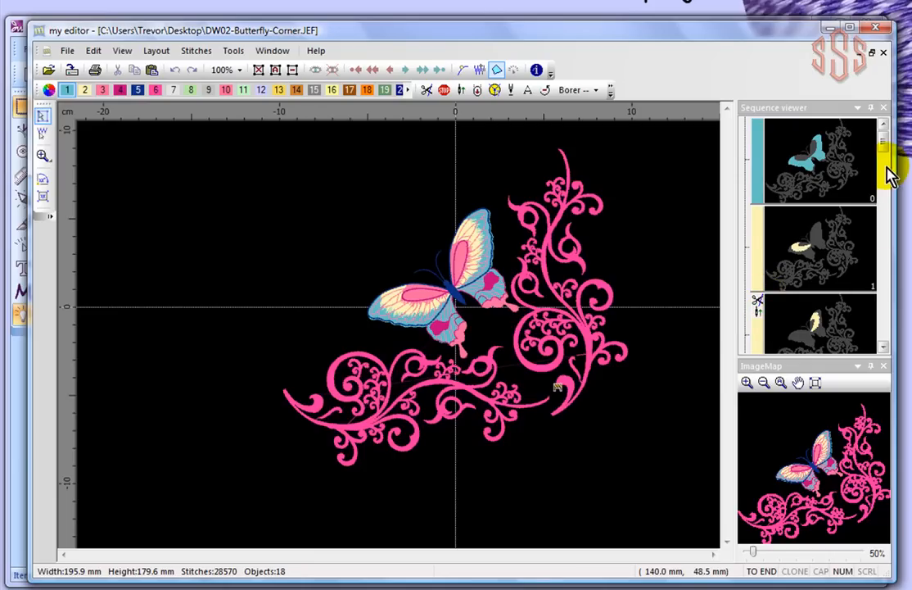
click(882, 346)
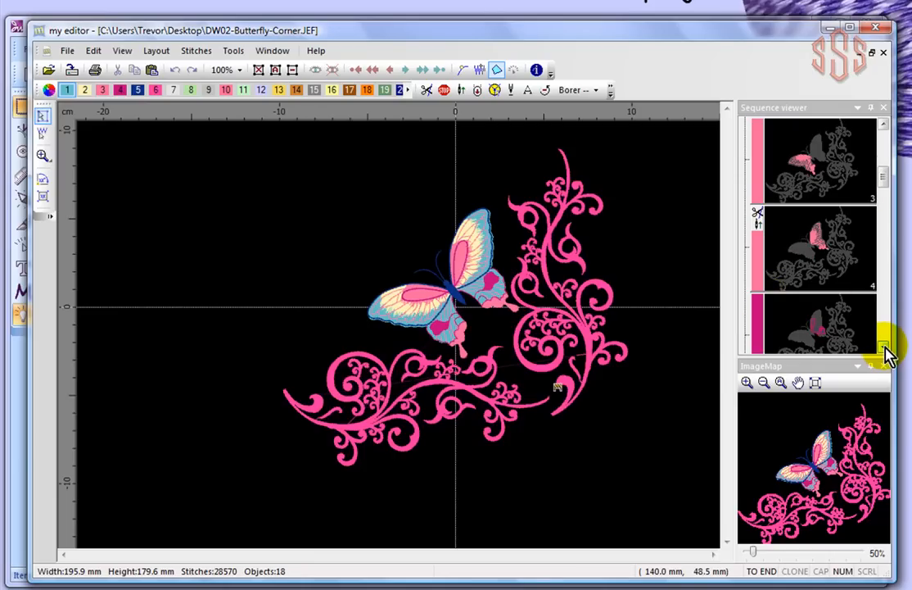
click(884, 348)
click(884, 347)
click(884, 347)
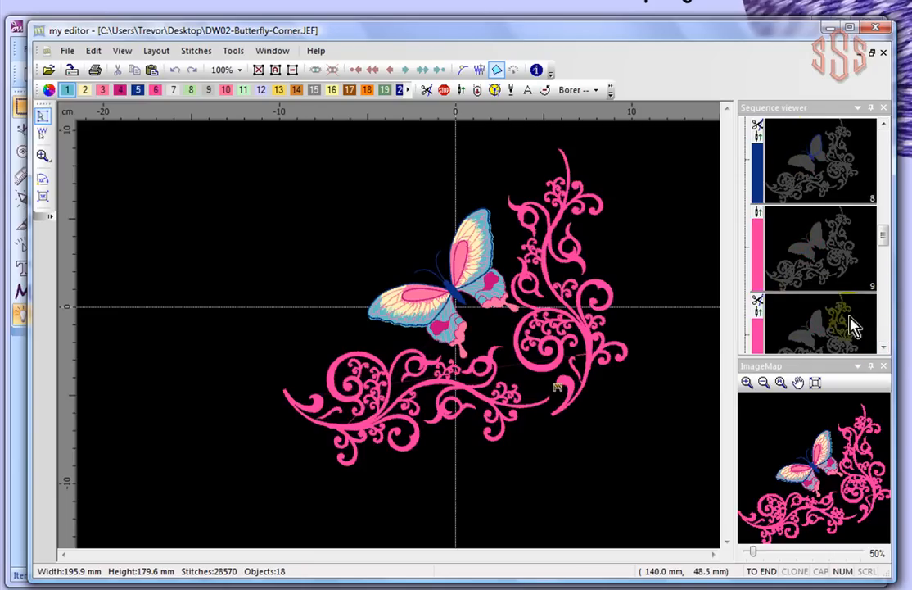
click(884, 348)
click(884, 348)
click(884, 348)
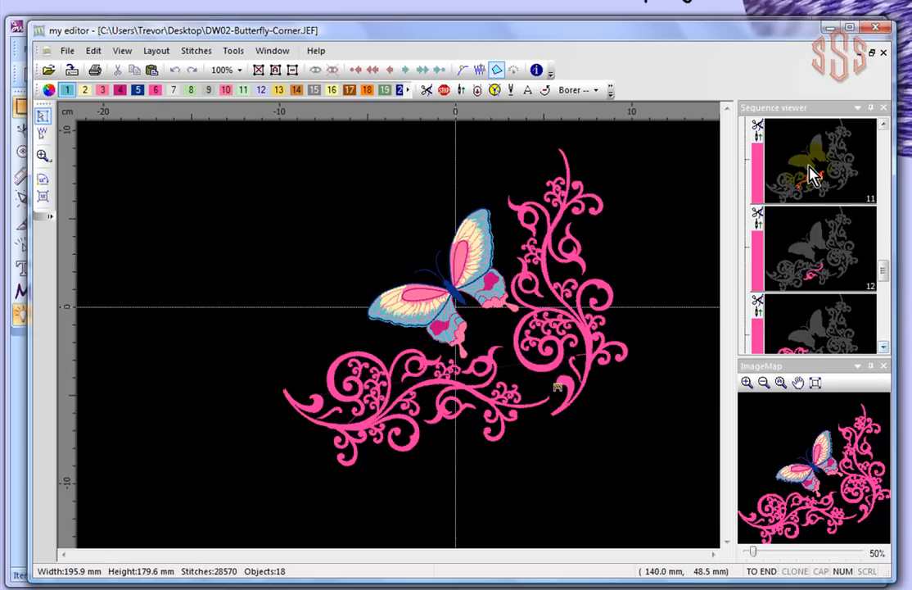
click(813, 278)
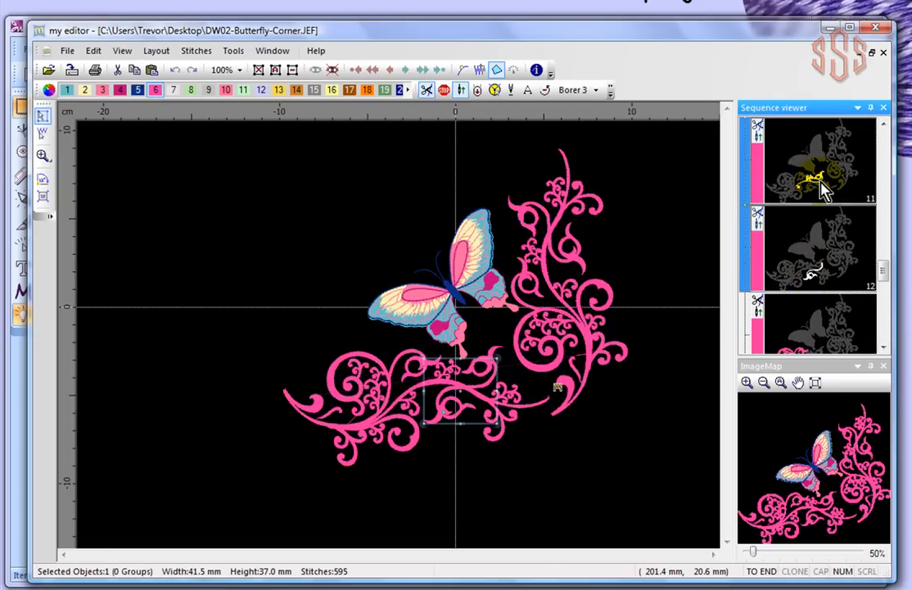
click(811, 168)
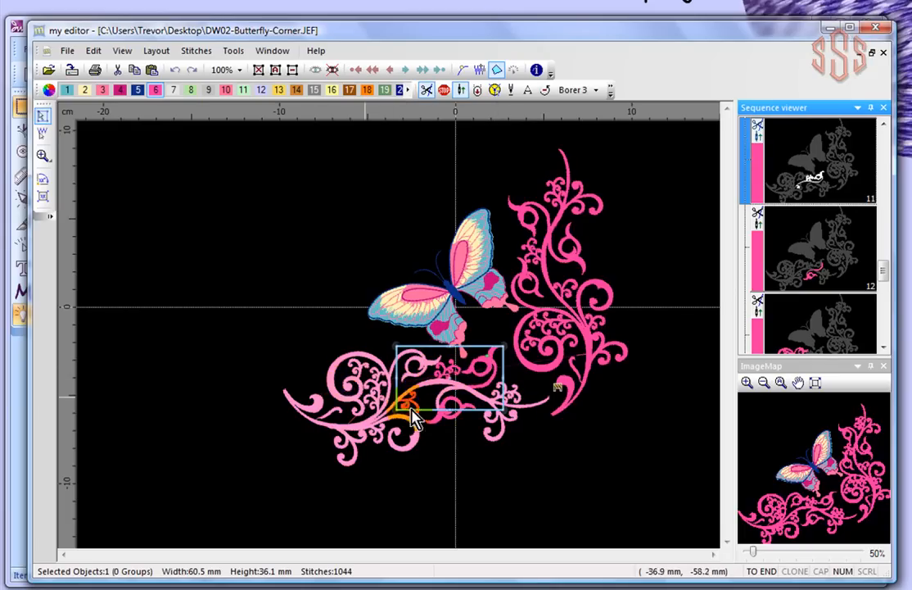
click(334, 389)
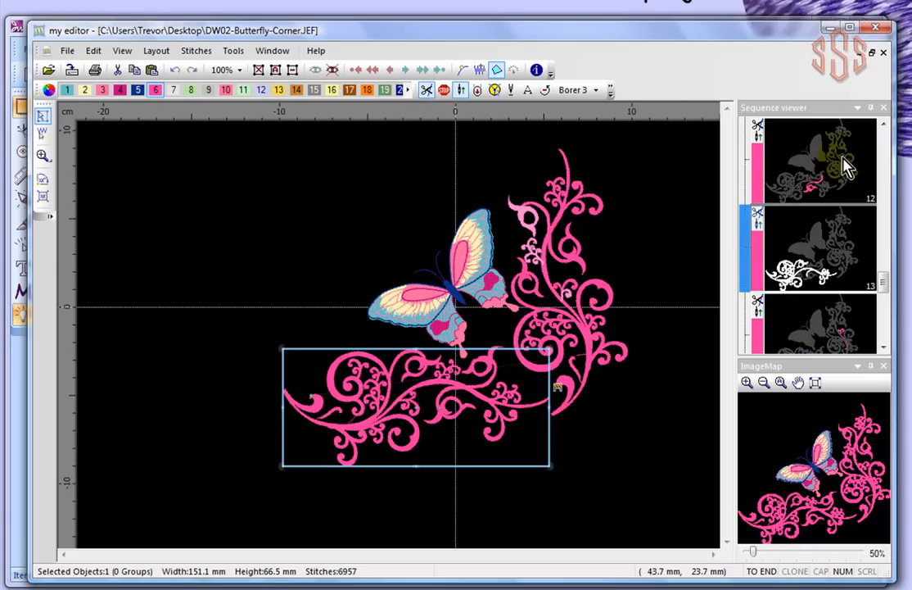
drag(882, 279, 884, 139)
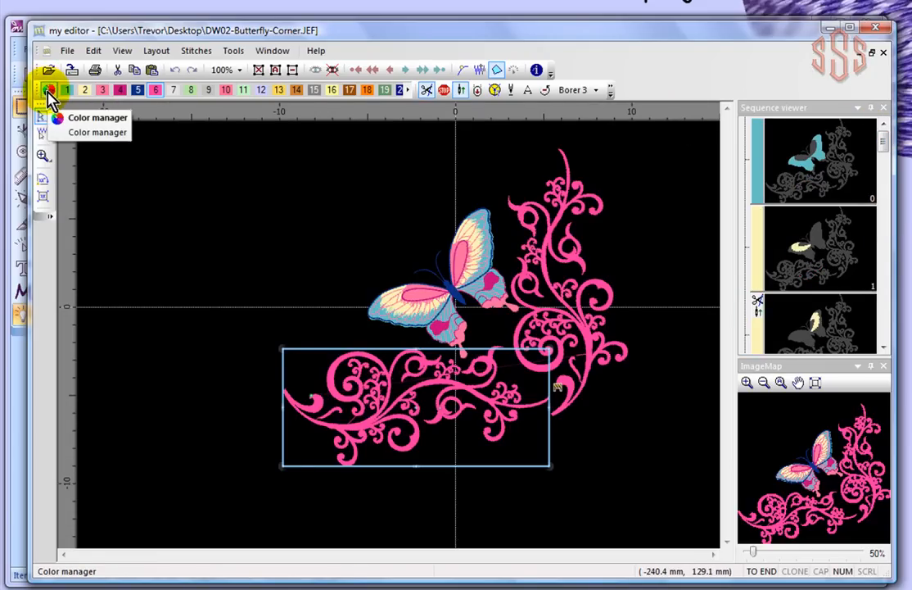
- Open the color manager and widen the Name column of the needle list to show the full thread names
click(49, 92)
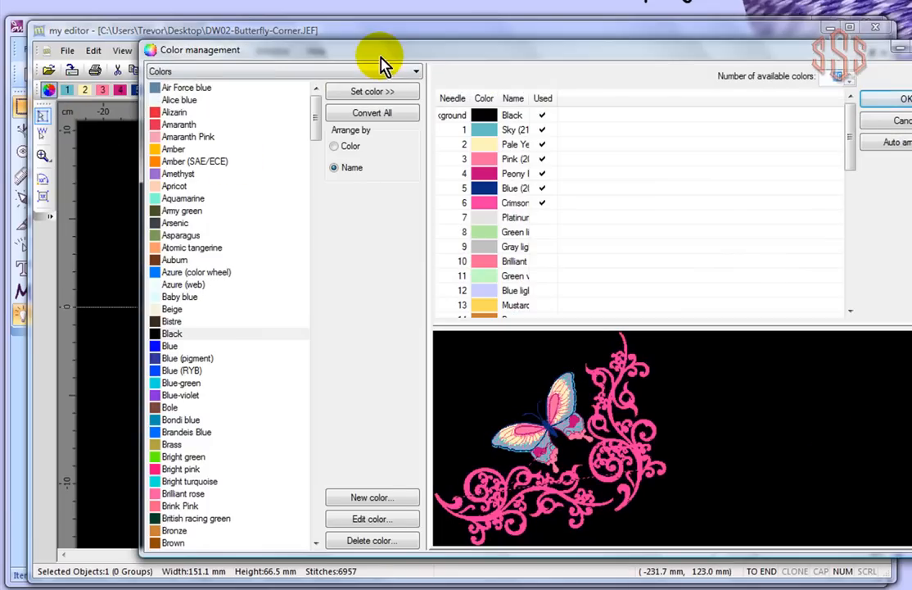
drag(378, 57, 299, 30)
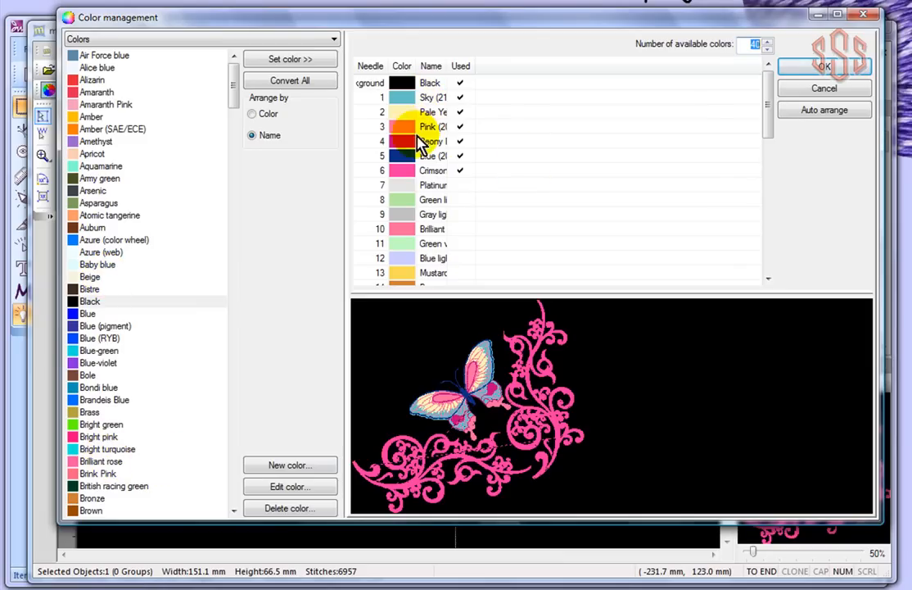
drag(446, 67, 524, 72)
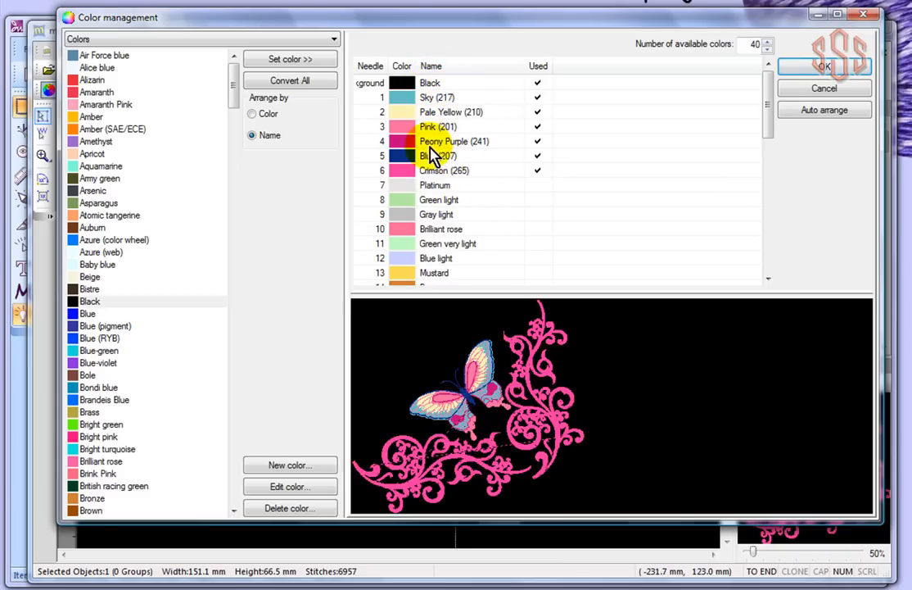
- Convert all the needle colors to the Madeira Classic thread chart, apply the change, and clear the design selection
click(335, 41)
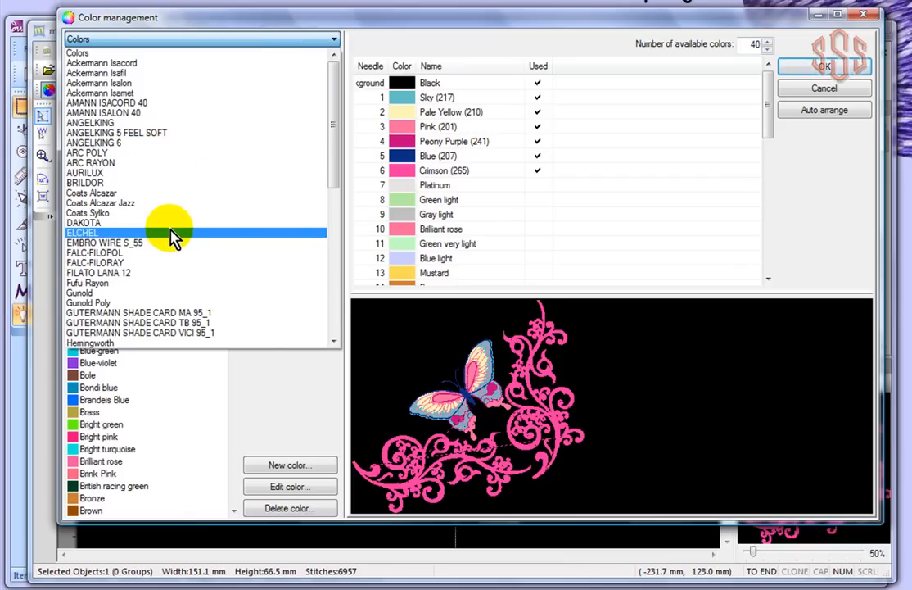
drag(333, 125, 333, 176)
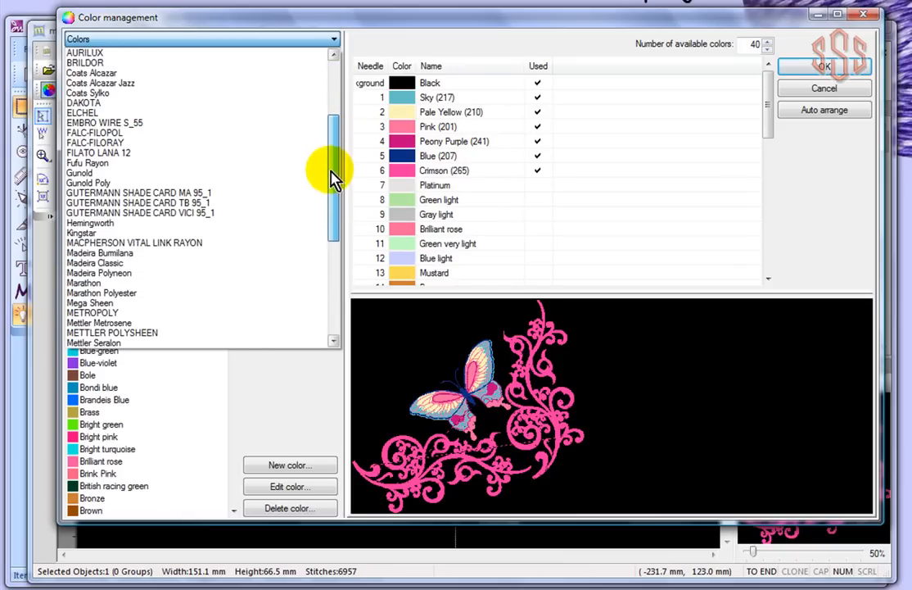
click(104, 270)
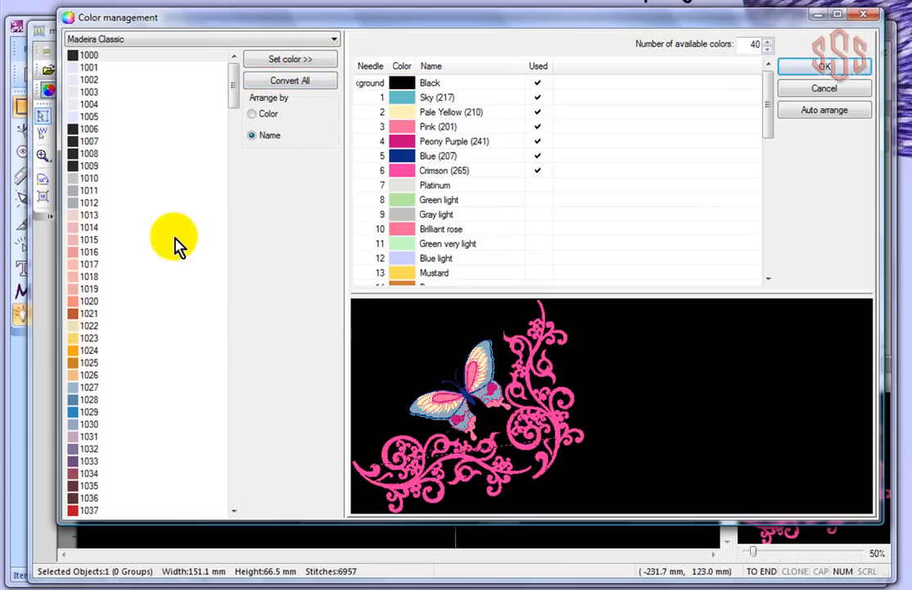
click(291, 83)
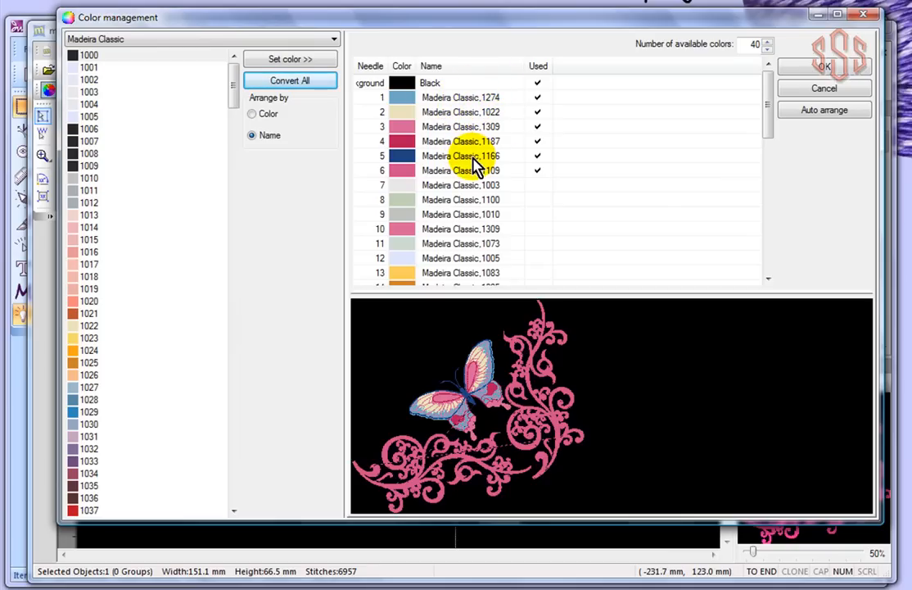
click(825, 68)
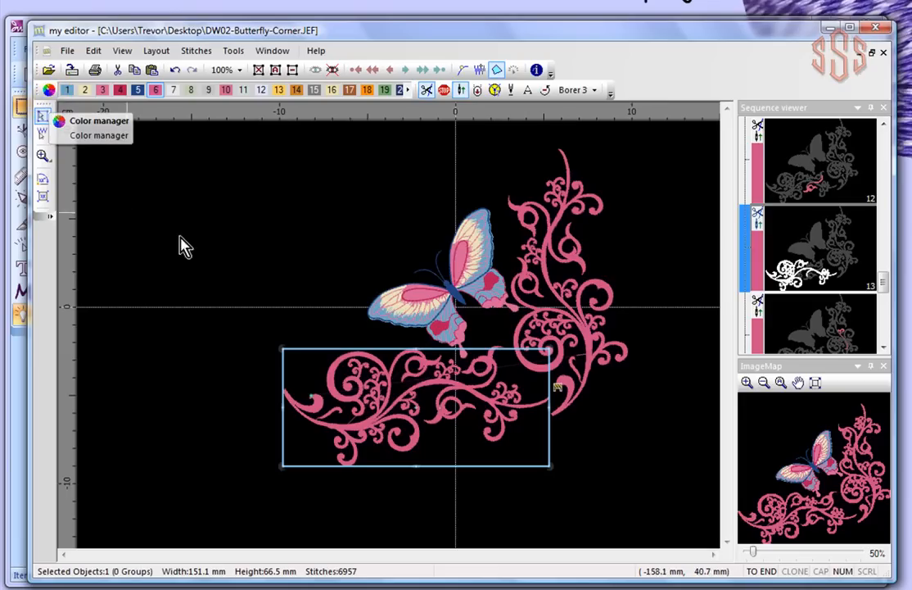
click(248, 187)
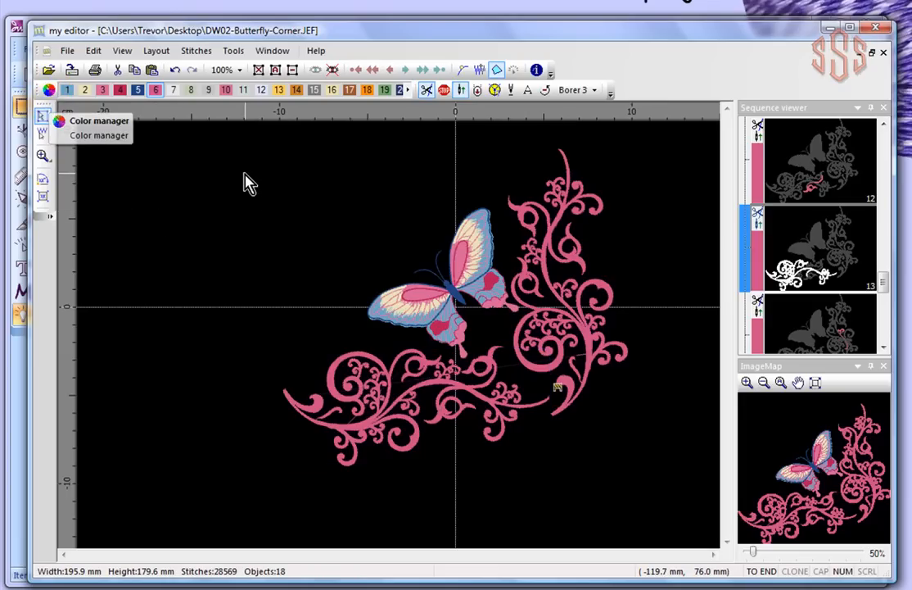
- Apply AutoDensity to the whole butterfly design and clear the selection
click(197, 51)
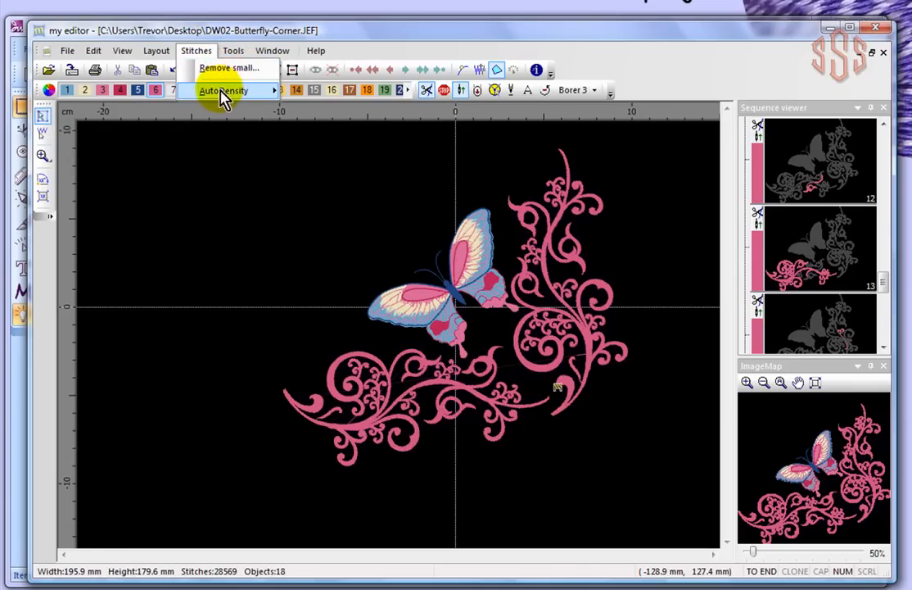
mouse_move(223, 96)
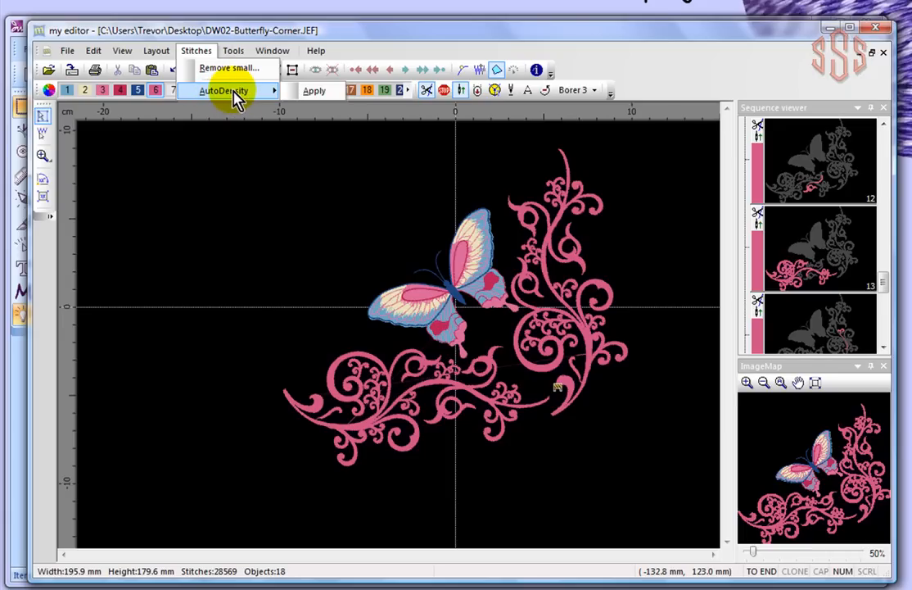
click(320, 93)
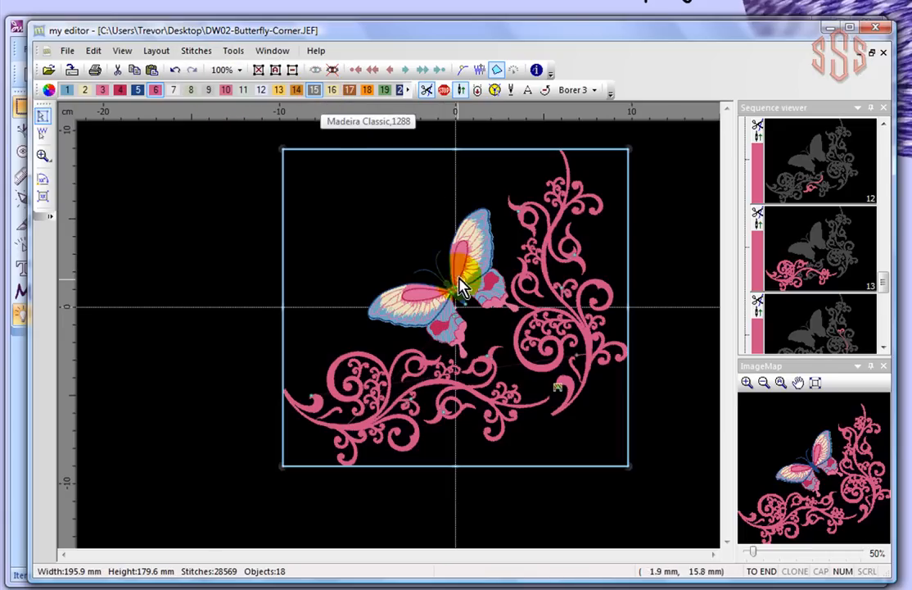
click(324, 388)
click(235, 372)
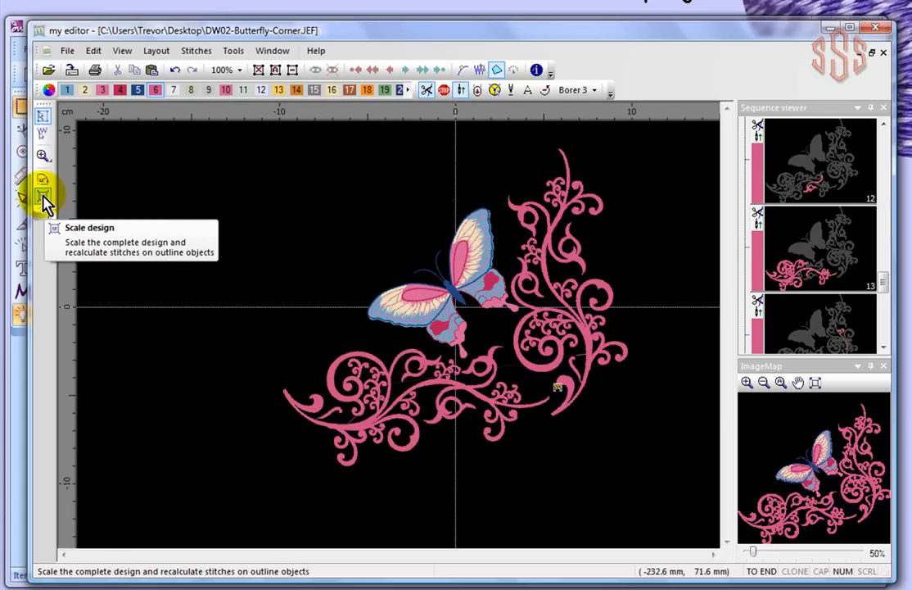
- Scale the complete butterfly design to 90% on both axes, keeping the proportions
click(41, 197)
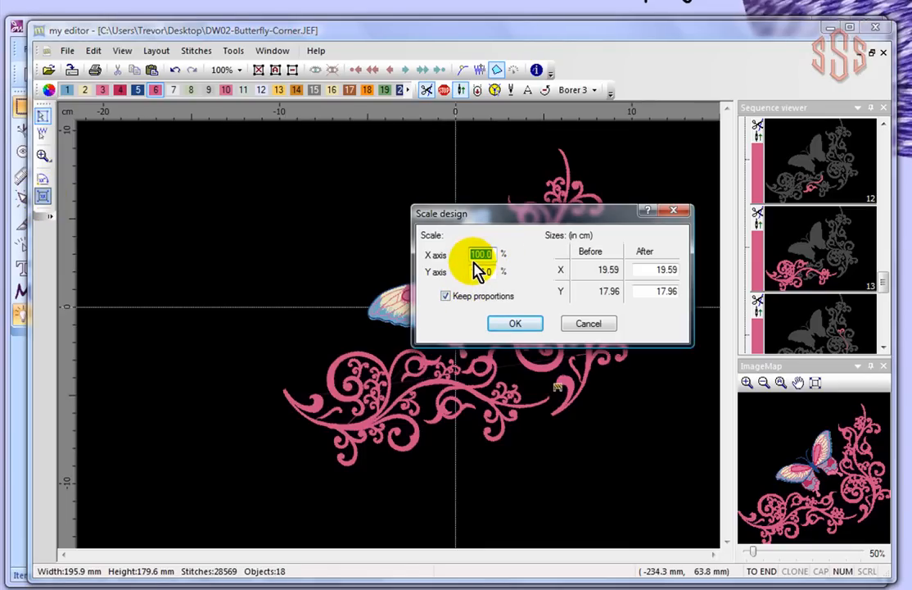
click(517, 325)
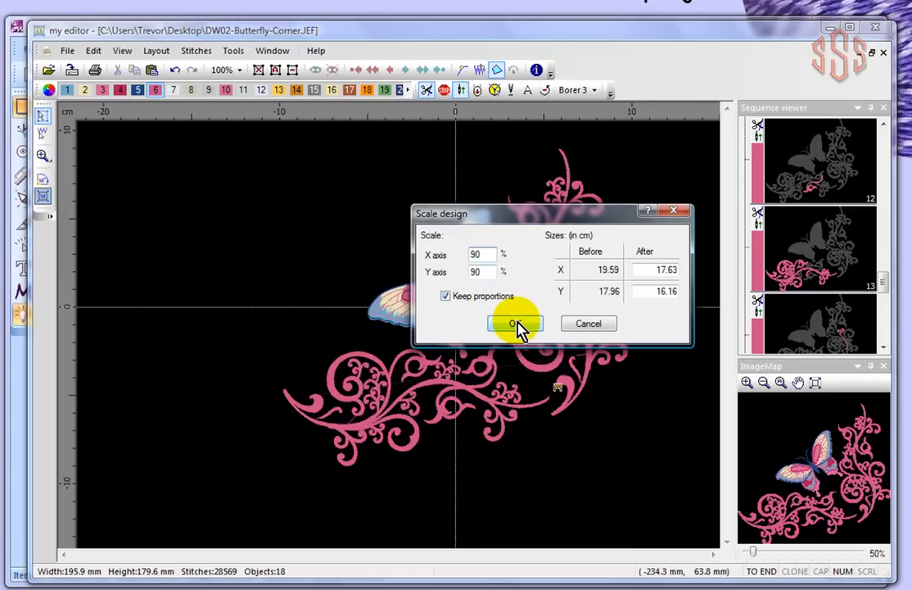
click(518, 325)
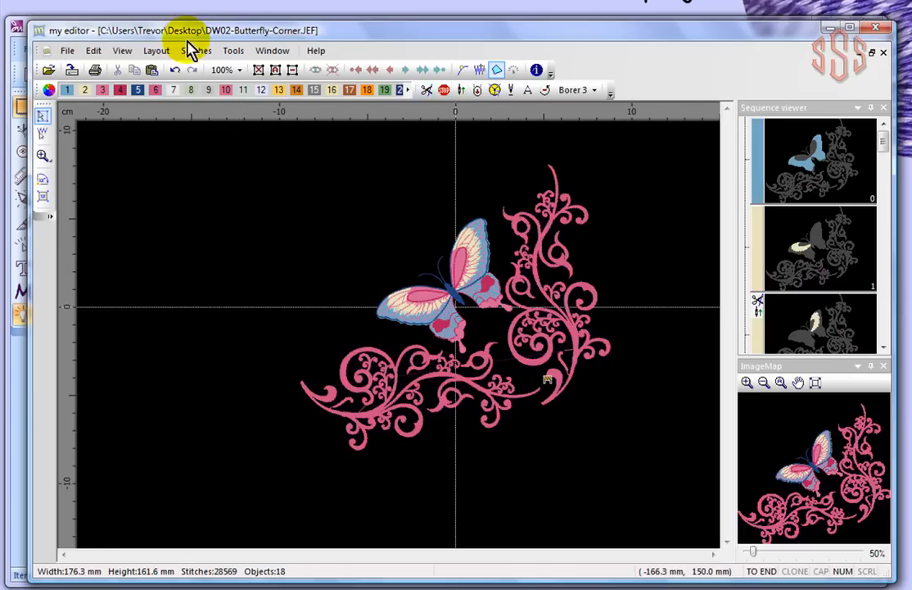
- Switch to Creative DRAWings Monogram and delete the existing name lettering from the untitled design
click(16, 28)
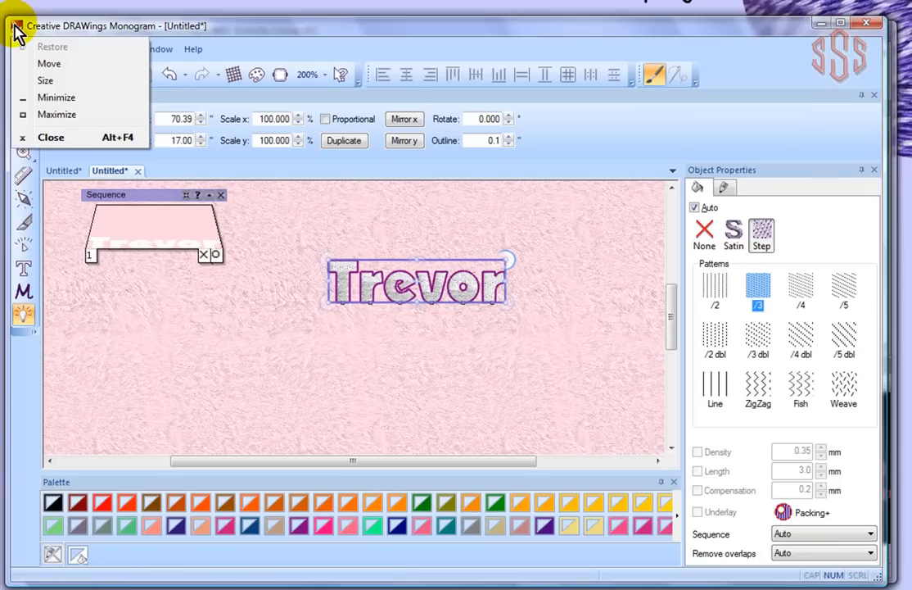
click(275, 373)
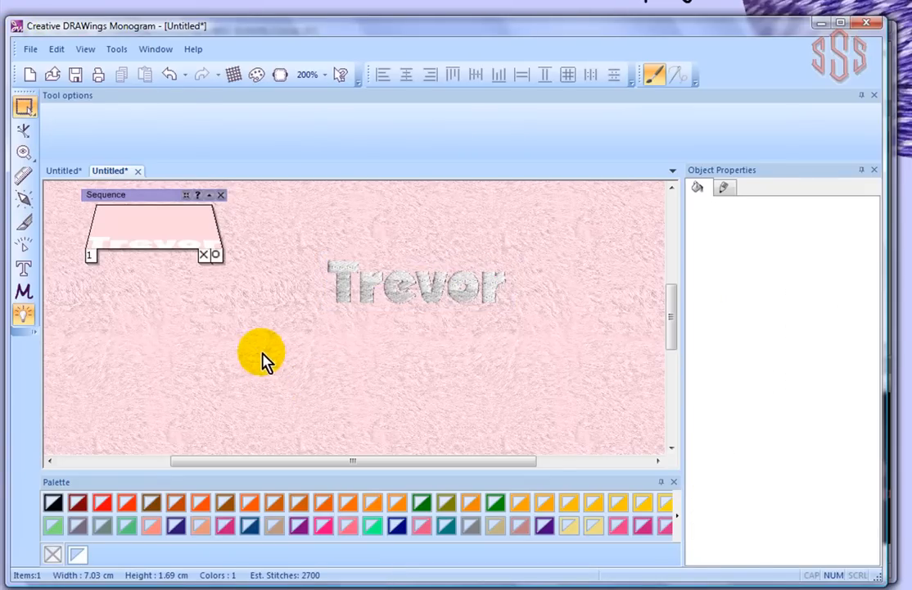
click(368, 301)
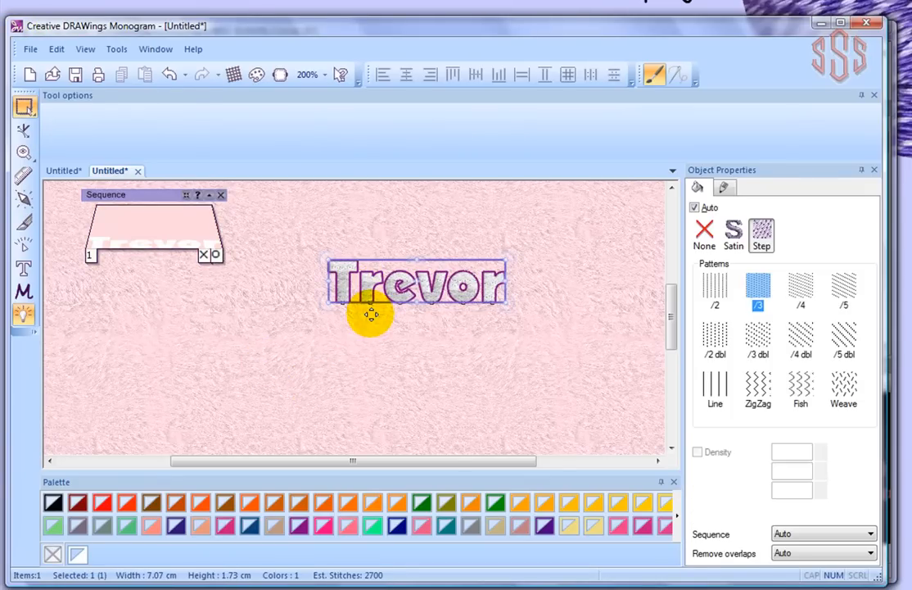
key(Delete)
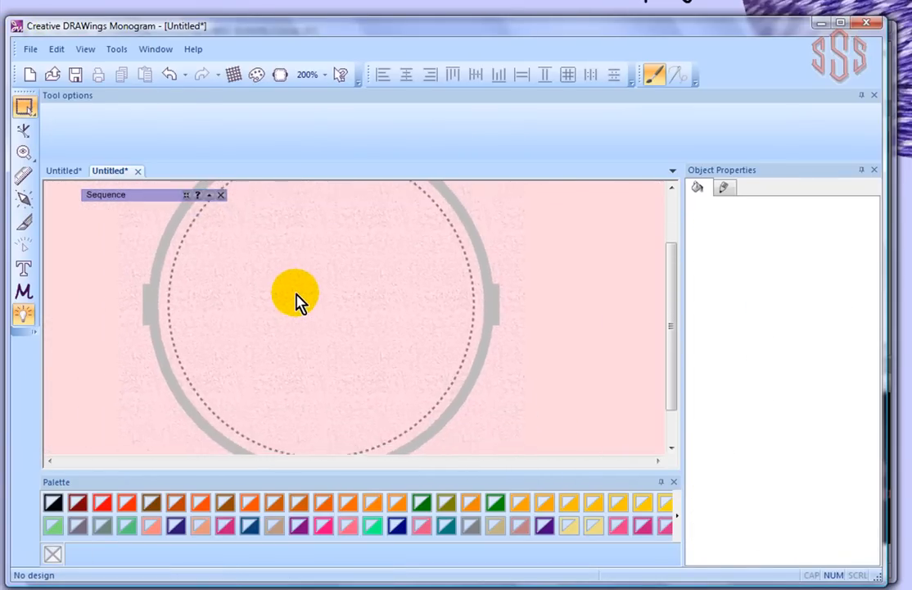
- Add the text "Butterfly" inside the hoop and finish it as a selected lettering object
click(23, 268)
click(297, 275)
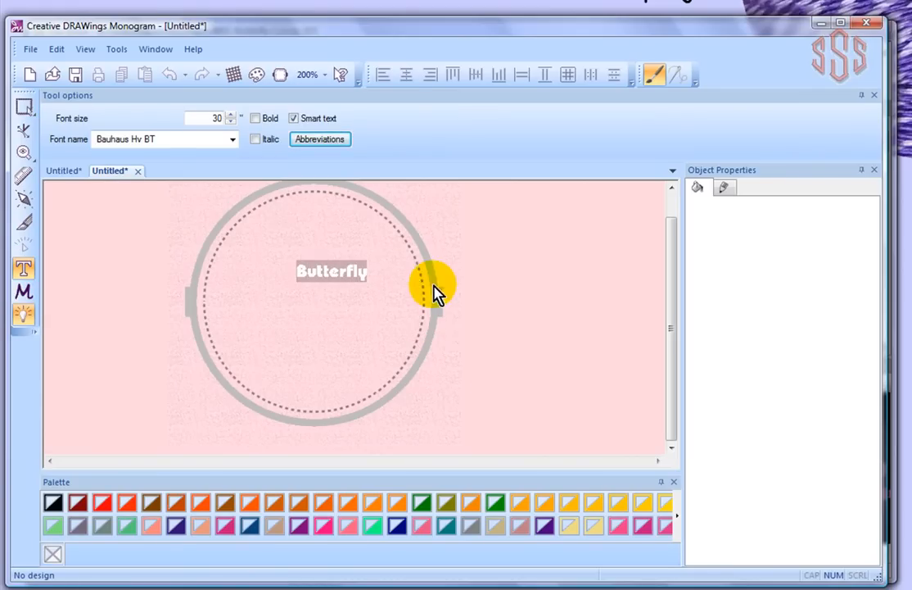
click(24, 107)
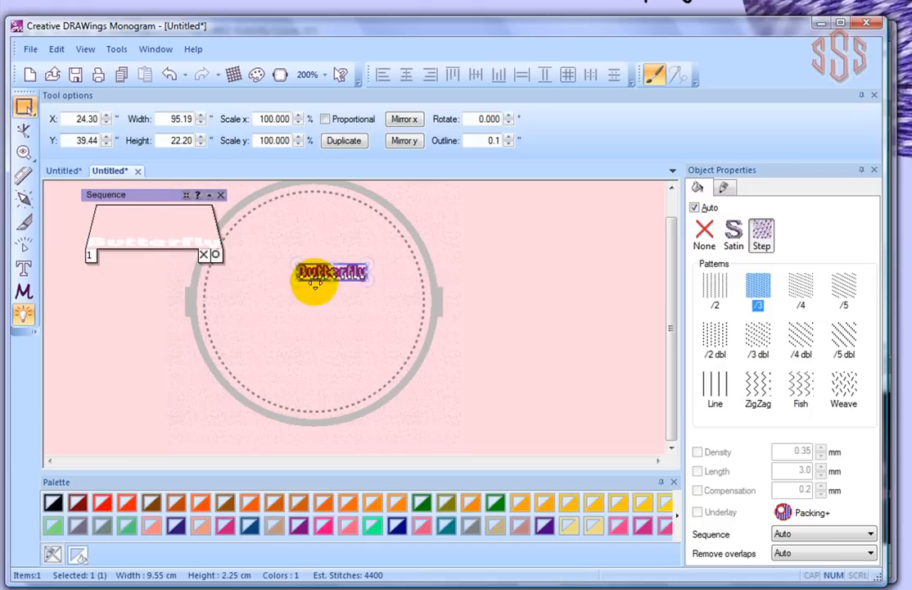
- Move the Butterfly lettering near the hoop's center and rotate it counterclockwise so it slants diagonally upward
scroll(315, 276, up, 4)
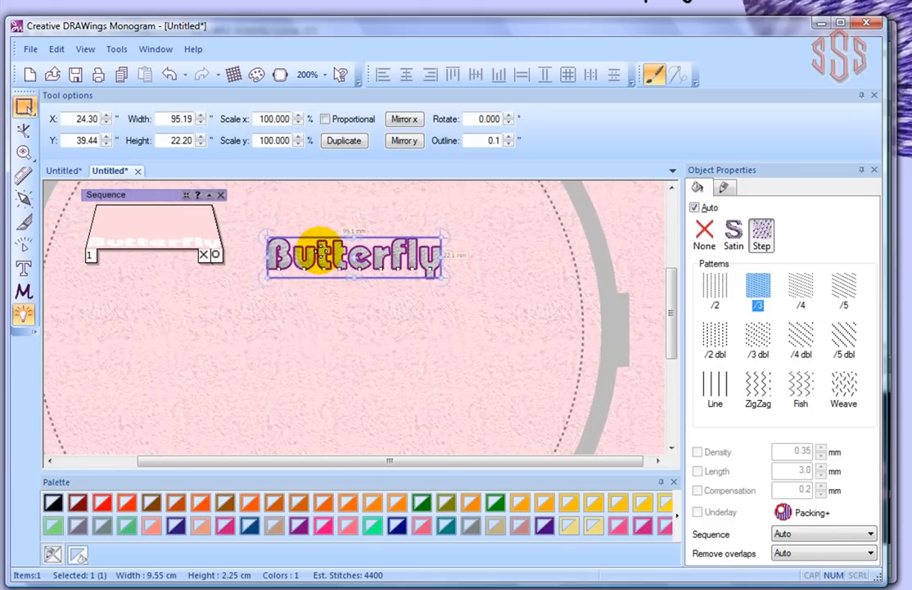
drag(319, 254, 262, 345)
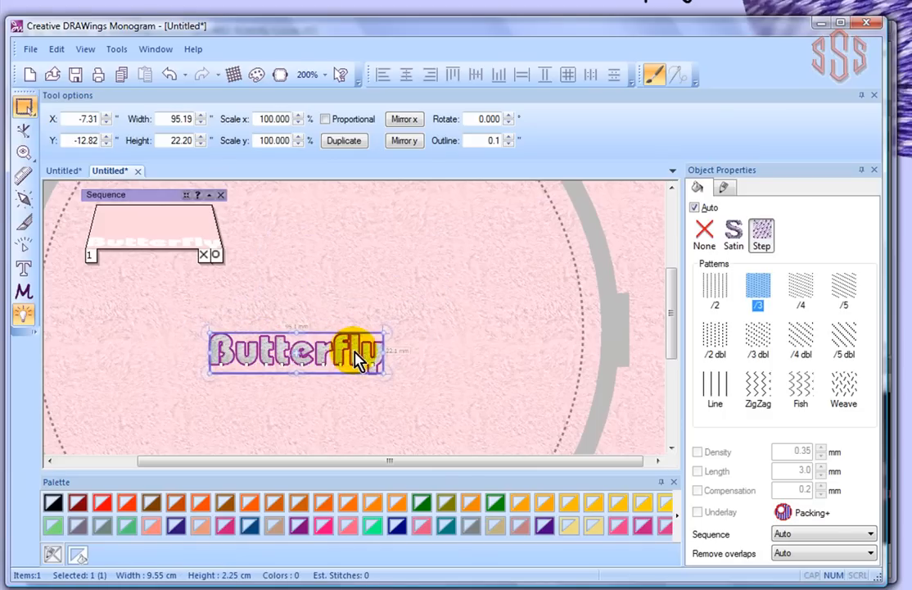
drag(393, 331, 365, 245)
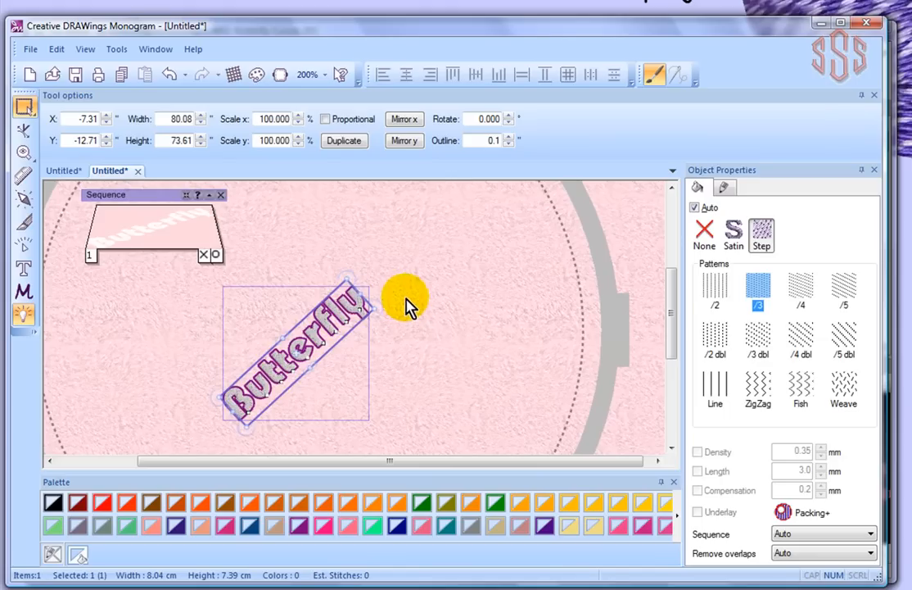
- Export the slanted Butterfly lettering to the my editor stitch editor
click(21, 47)
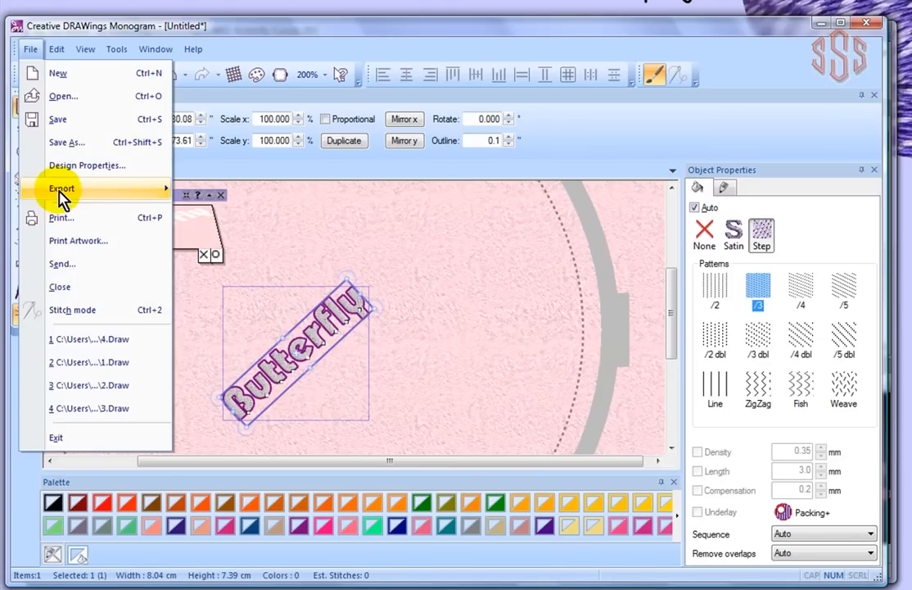
mouse_move(106, 191)
click(220, 189)
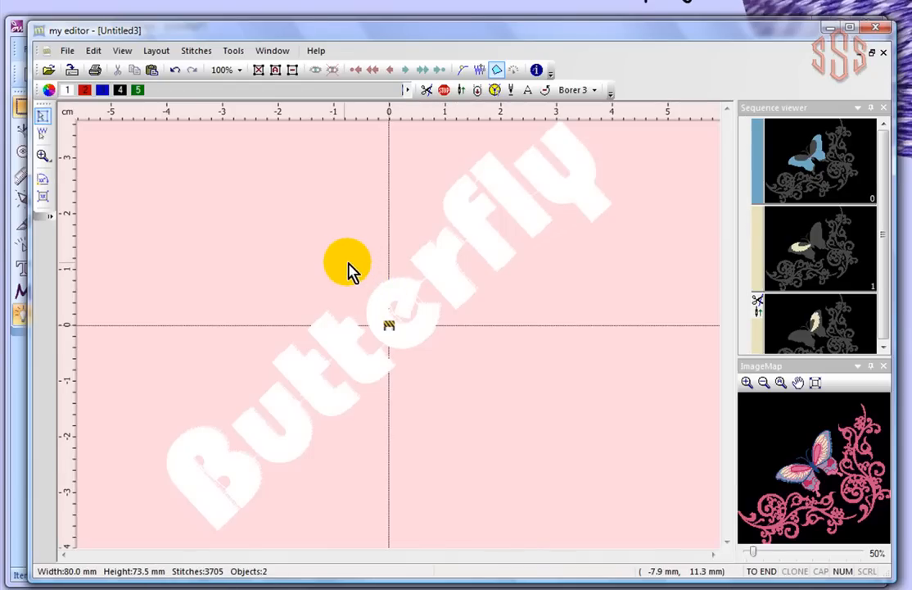
- Copy the exported Butterfly lettering and switch to the open DW02-Butterfly-Corner.JEF design
scroll(348, 269, down, 3)
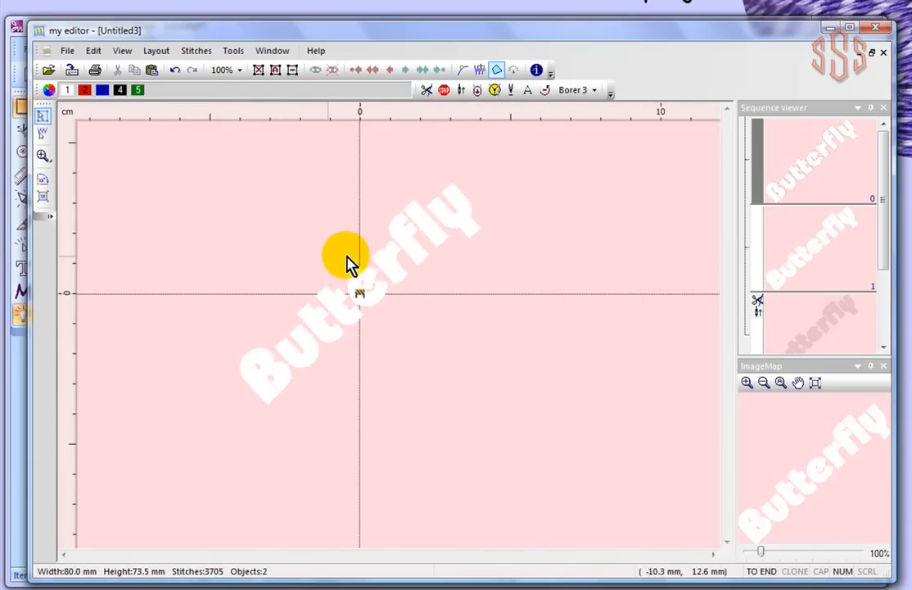
click(388, 266)
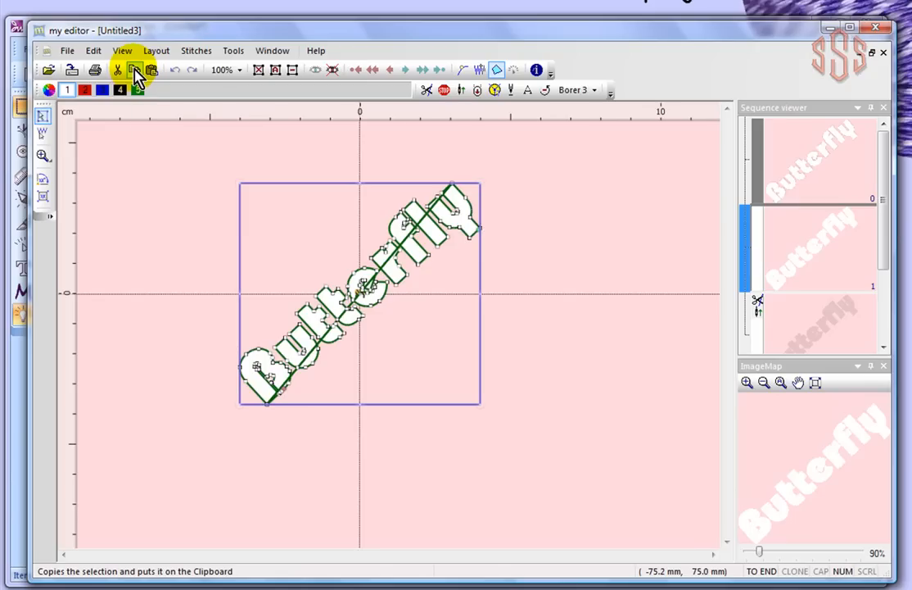
click(272, 52)
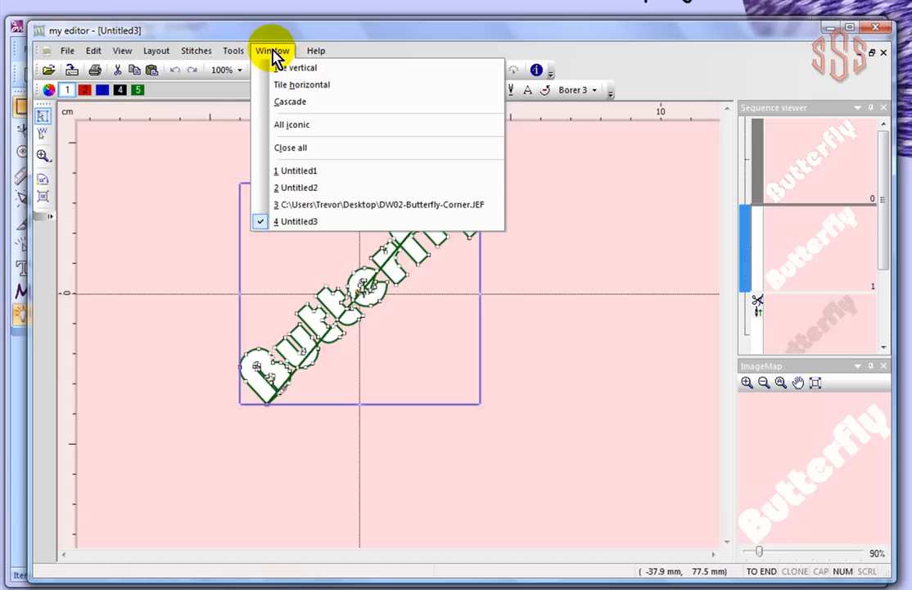
click(419, 211)
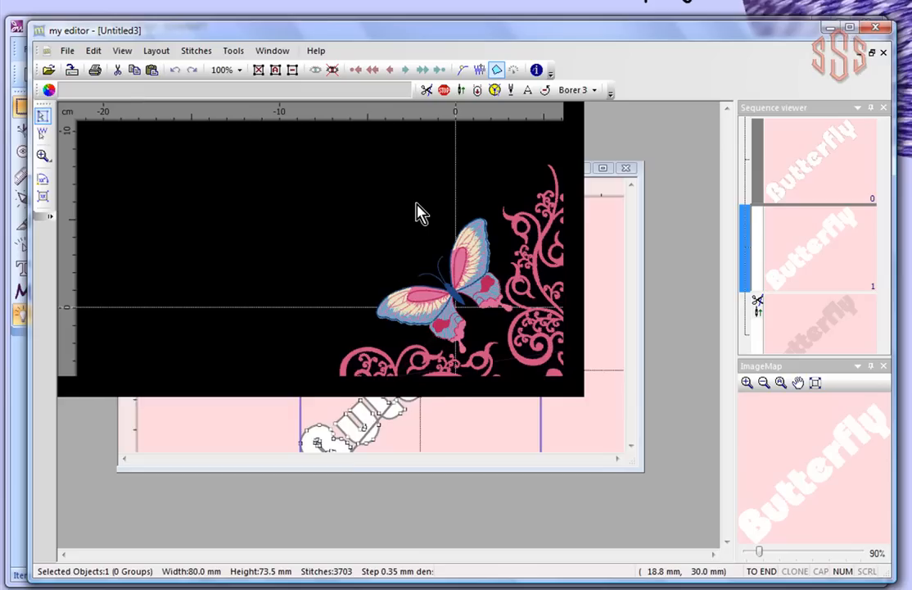
- Paste the lettering into the butterfly design, place it diagonally above the butterfly's left wing, and deselect it
click(152, 70)
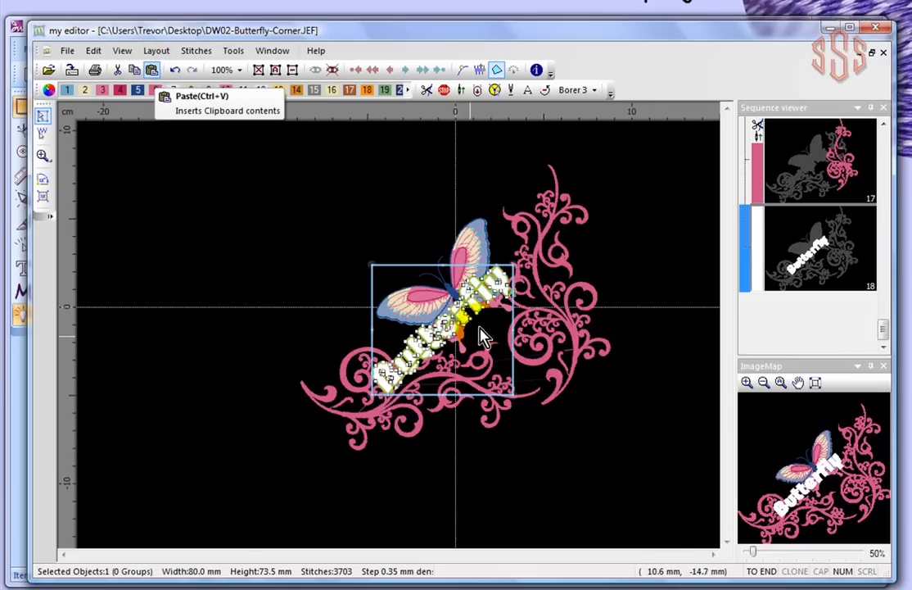
drag(478, 304, 442, 219)
click(189, 229)
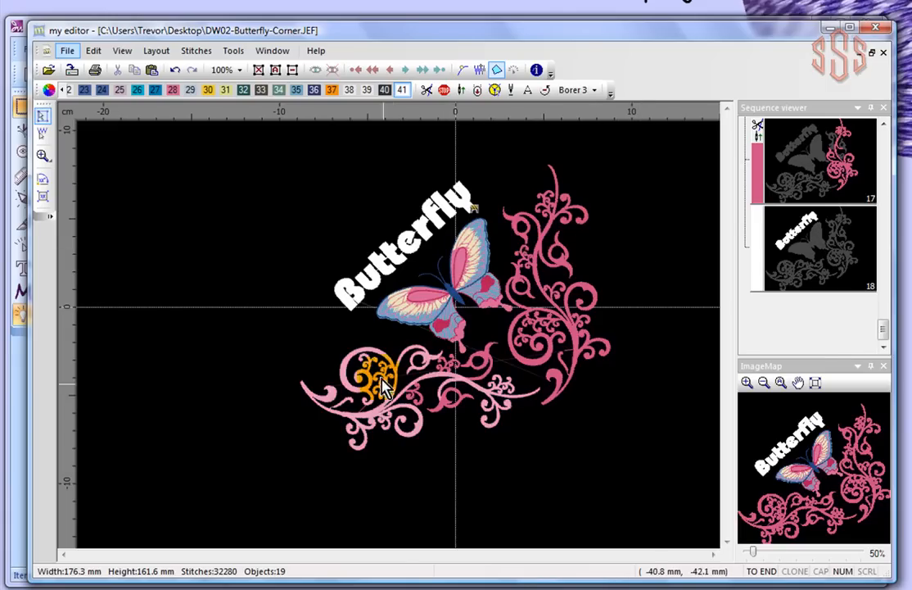
- Show the ends of the stitches and examine them closely along the lower edge of the butterfly's left wing
scroll(399, 334, up, 2)
scroll(399, 339, up, 2)
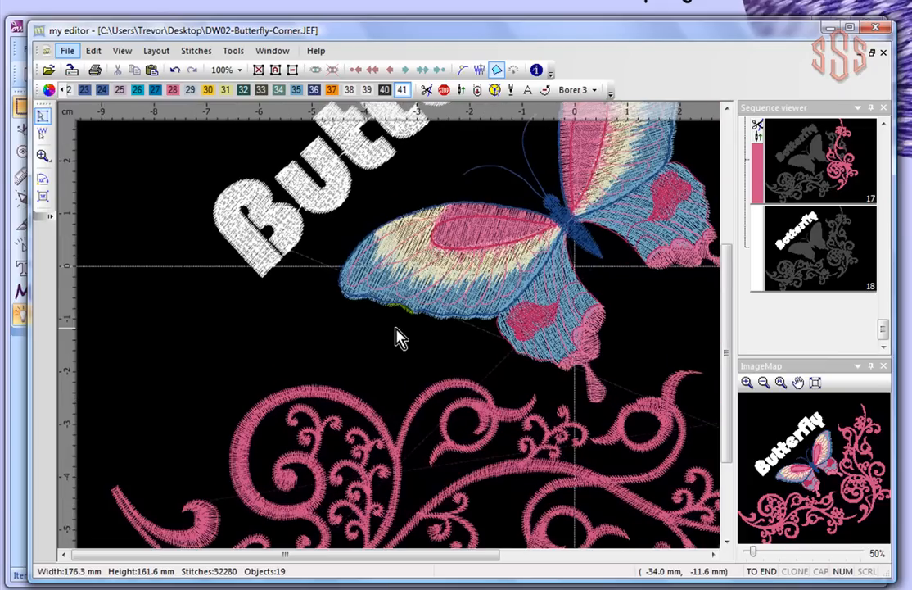
scroll(399, 338, up, 1)
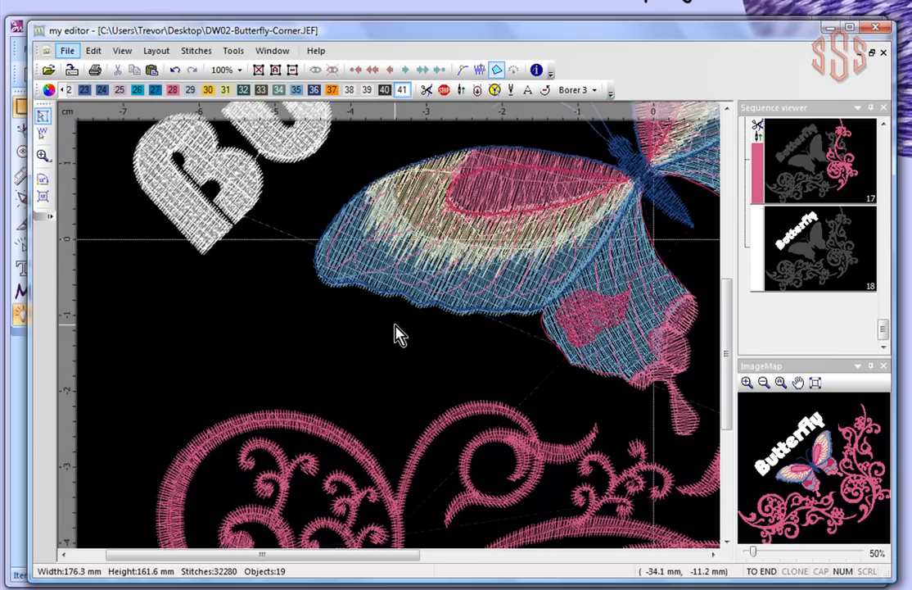
click(464, 71)
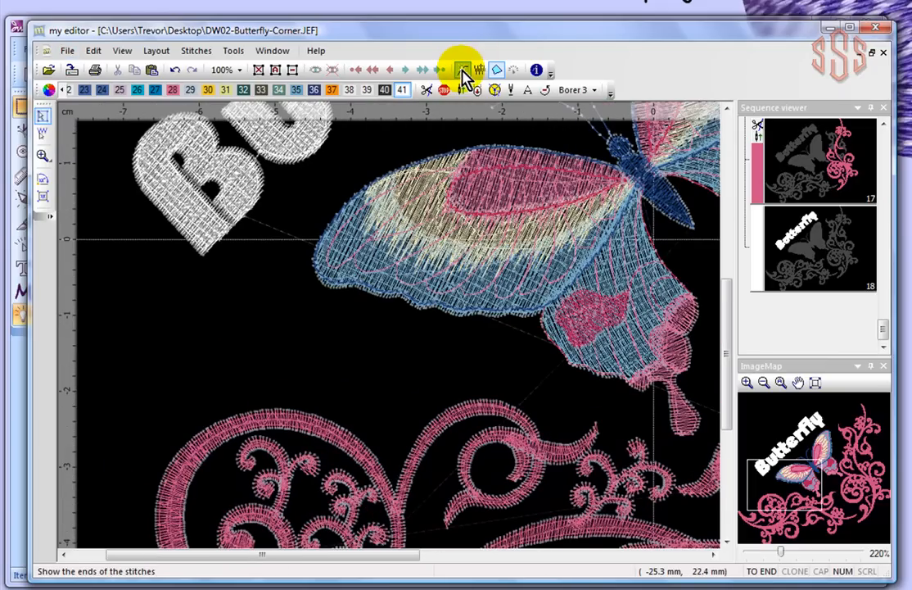
scroll(473, 341, up, 4)
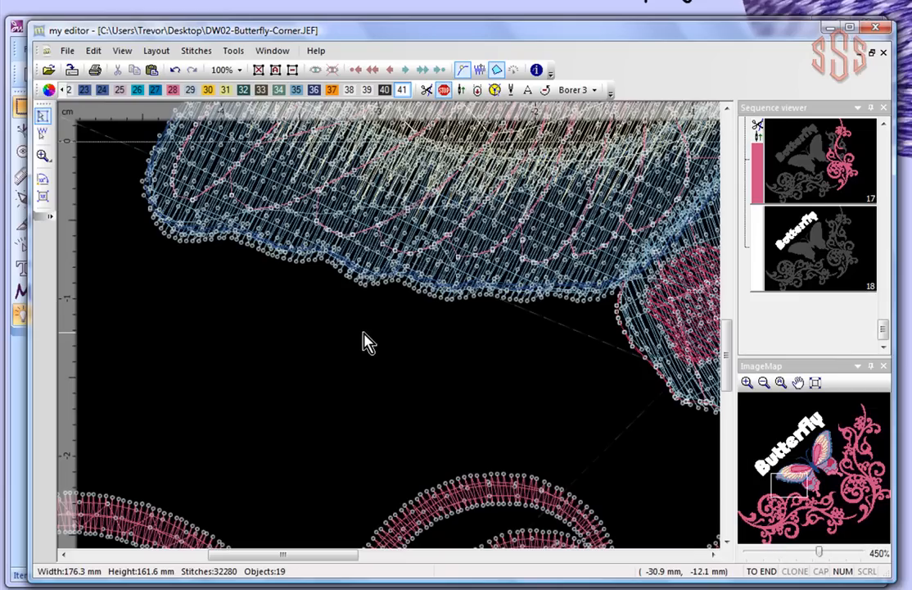
scroll(626, 338, up, 3)
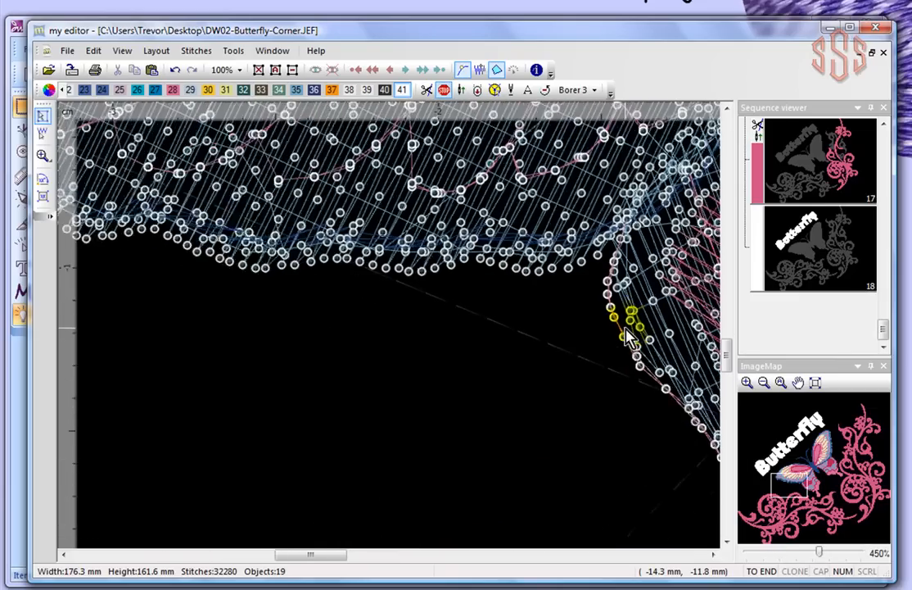
- Select the crimson object bordering the butterfly's lower left wing and switch to editing its individual stitches
click(611, 311)
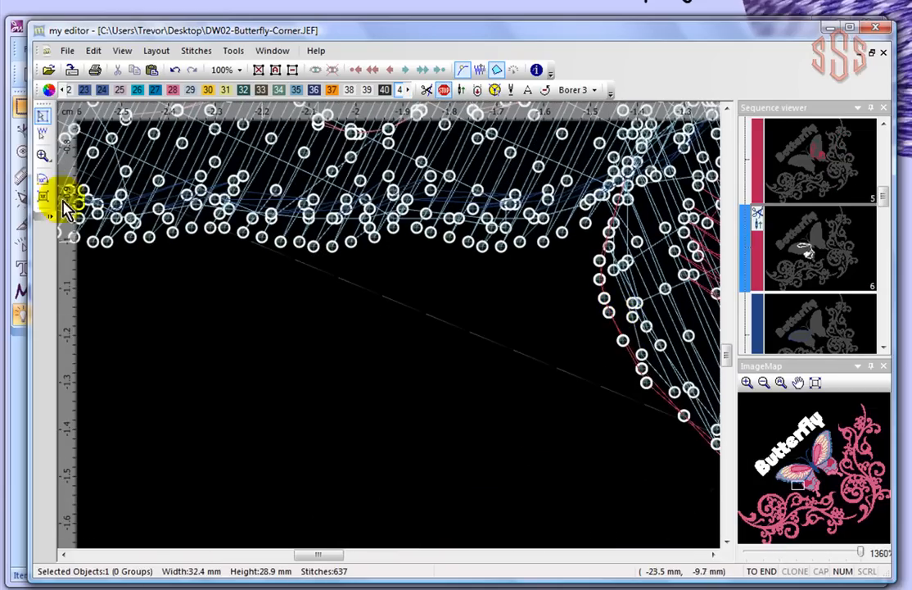
click(41, 134)
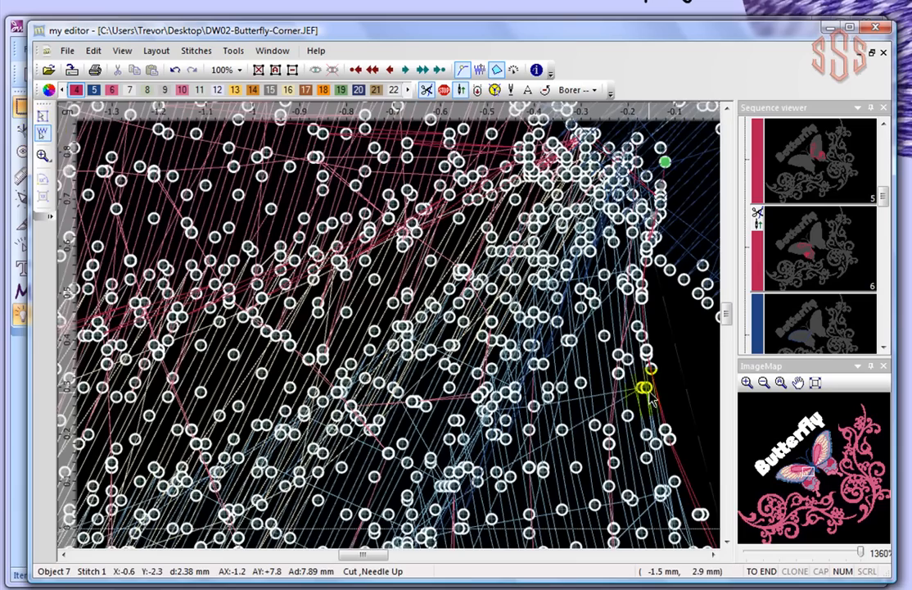
scroll(647, 391, down, 5)
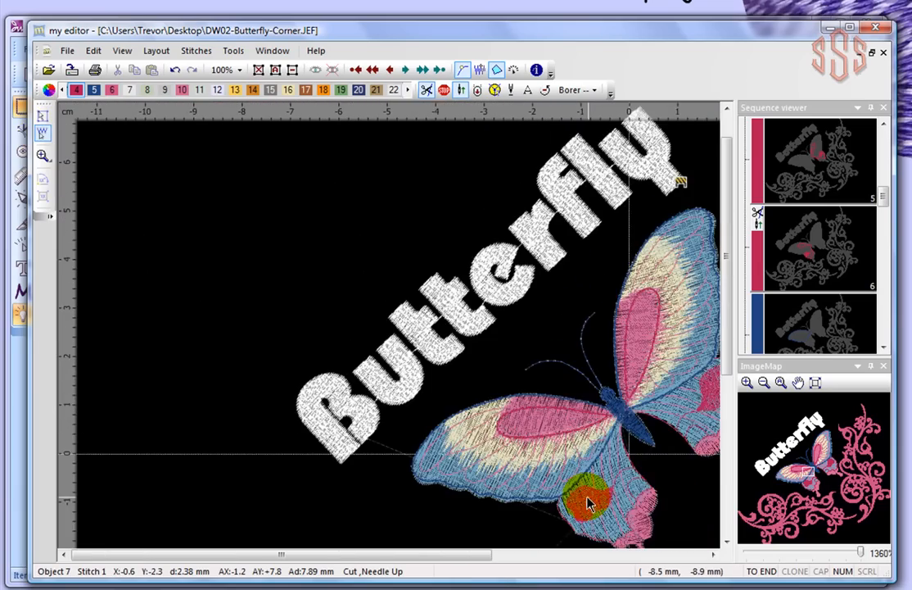
scroll(589, 504, up, 3)
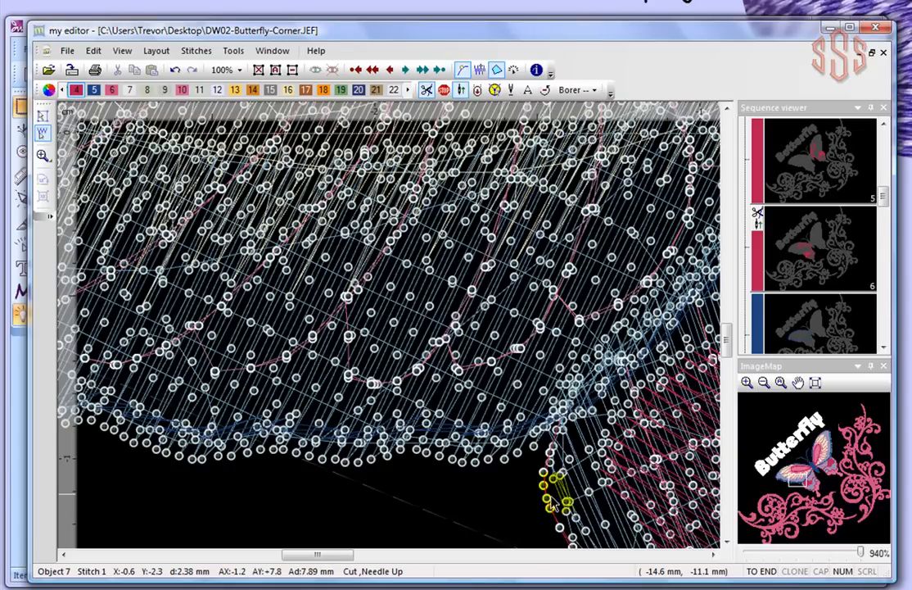
- Reshape the outer edge of the lower left wing by moving several of the crimson object's stitch points near the wing junction
click(551, 508)
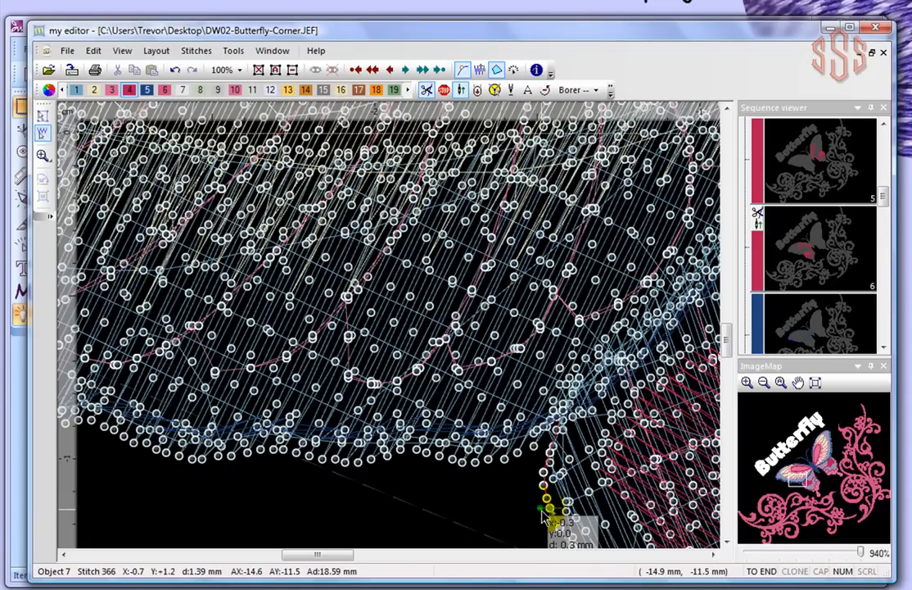
drag(545, 520, 540, 519)
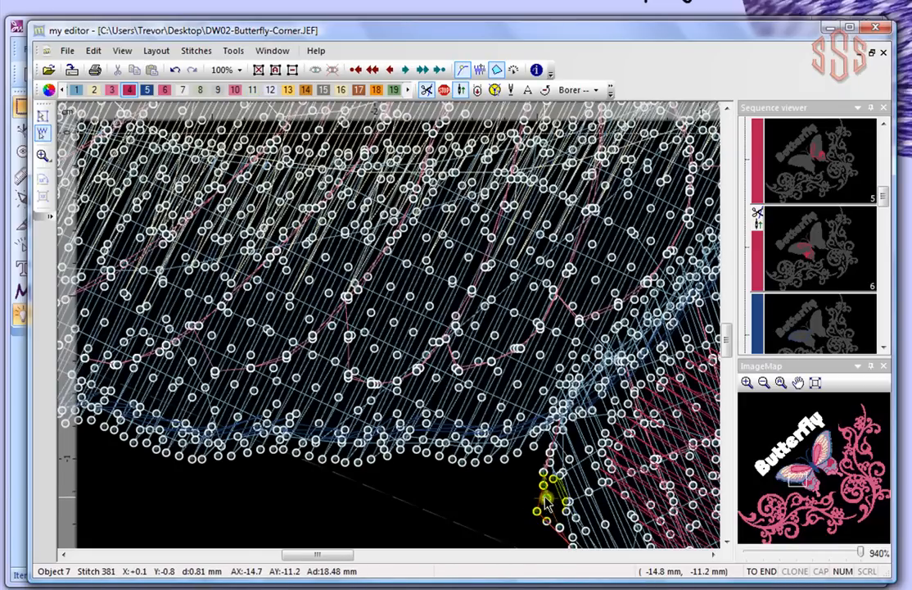
drag(549, 502, 531, 508)
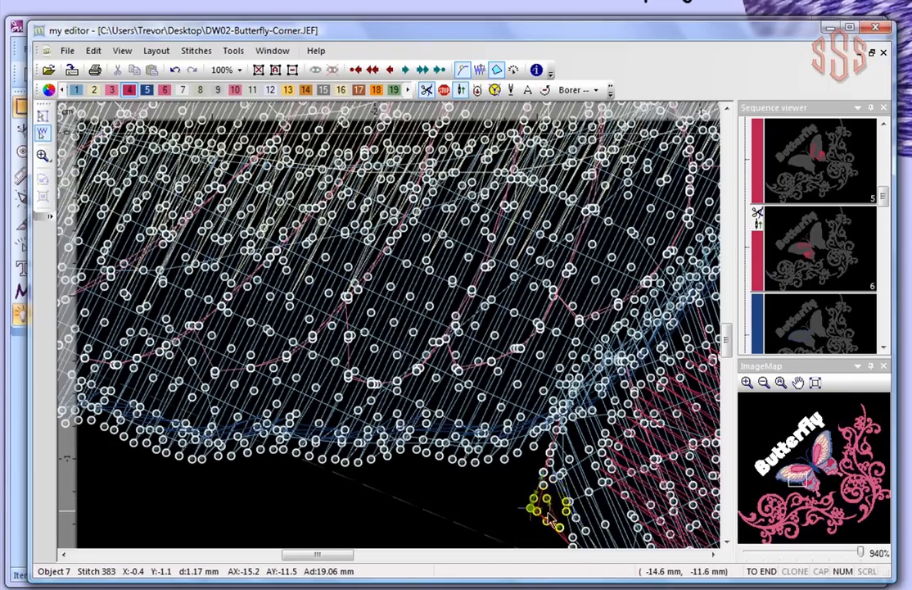
drag(547, 500, 544, 520)
scroll(571, 488, down, 3)
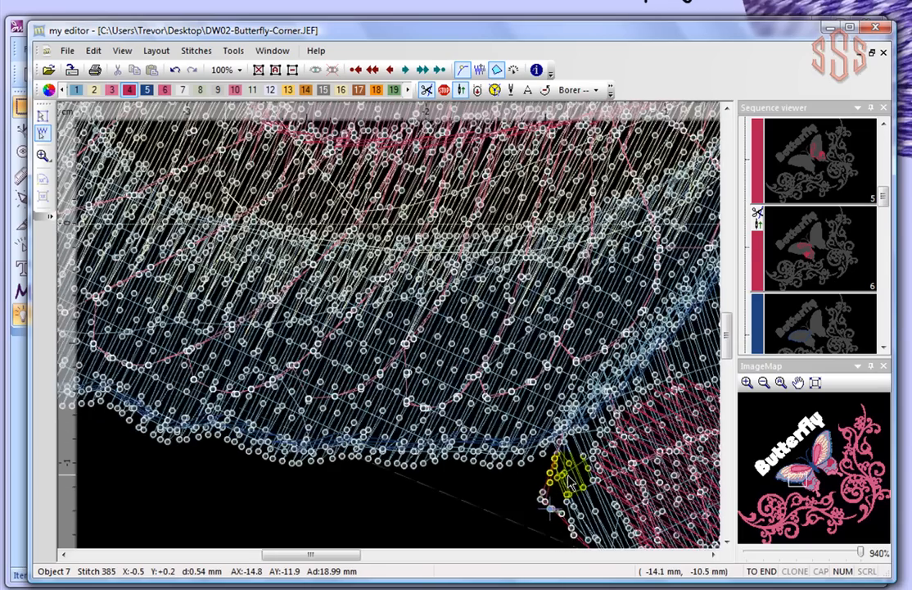
scroll(565, 487, down, 5)
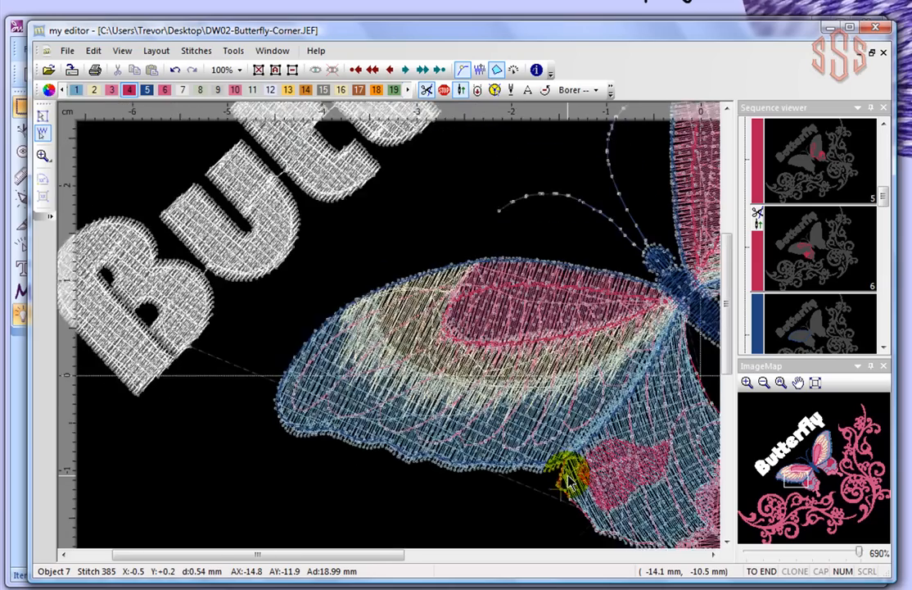
- Return to object selection and deselect the edited wing object
click(42, 117)
click(303, 491)
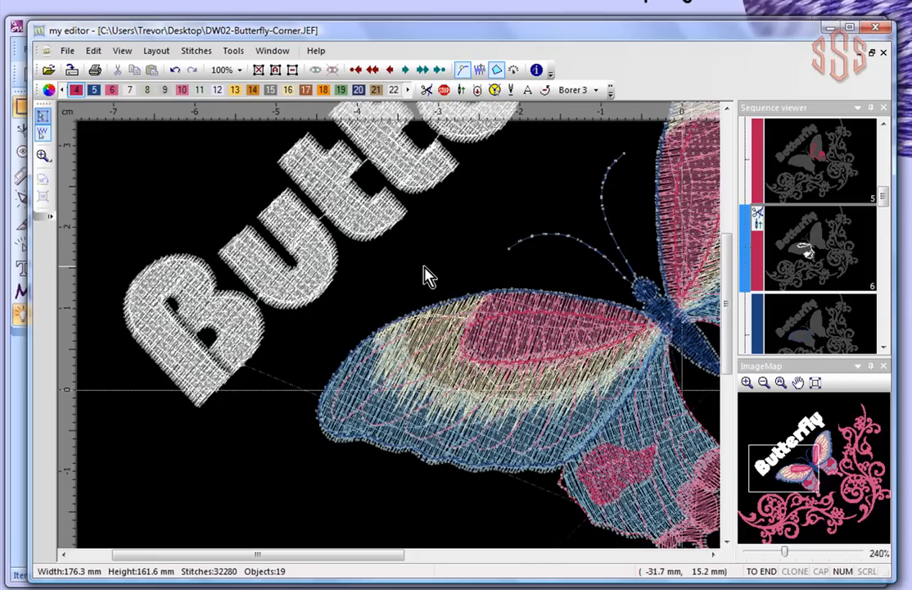
scroll(426, 276, down, 1)
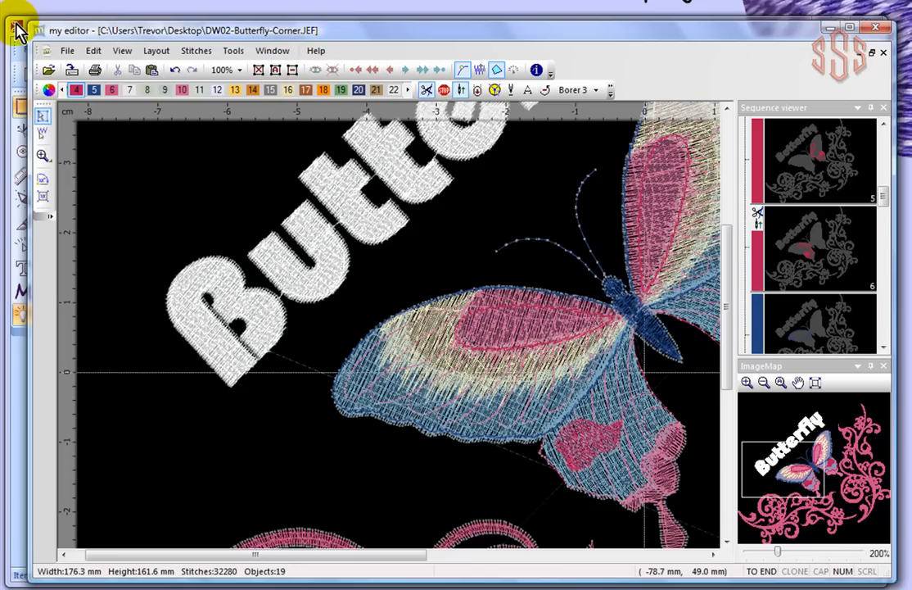
click(17, 27)
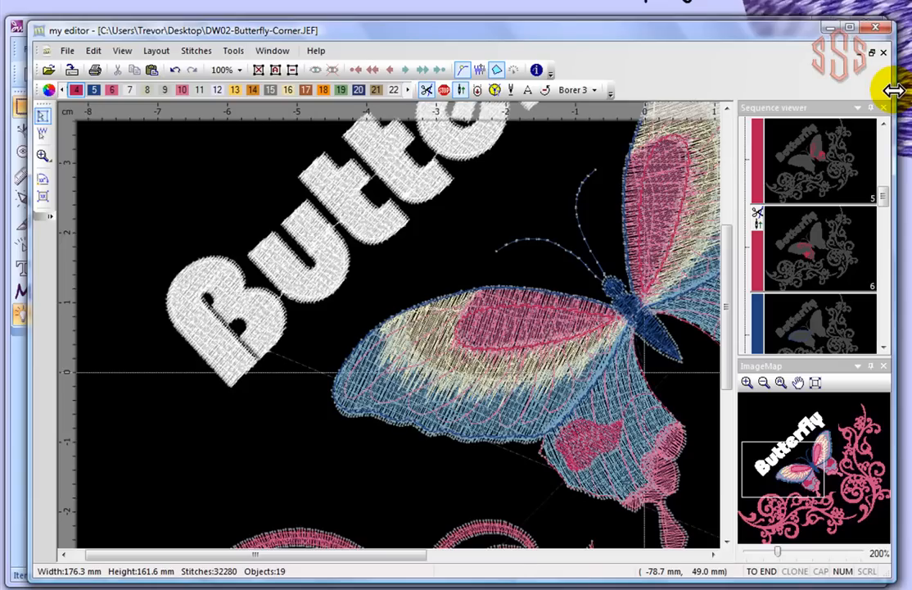
- Open the my editor help contents in a widened window, read the Select all topic under Selections, and close the help
click(318, 52)
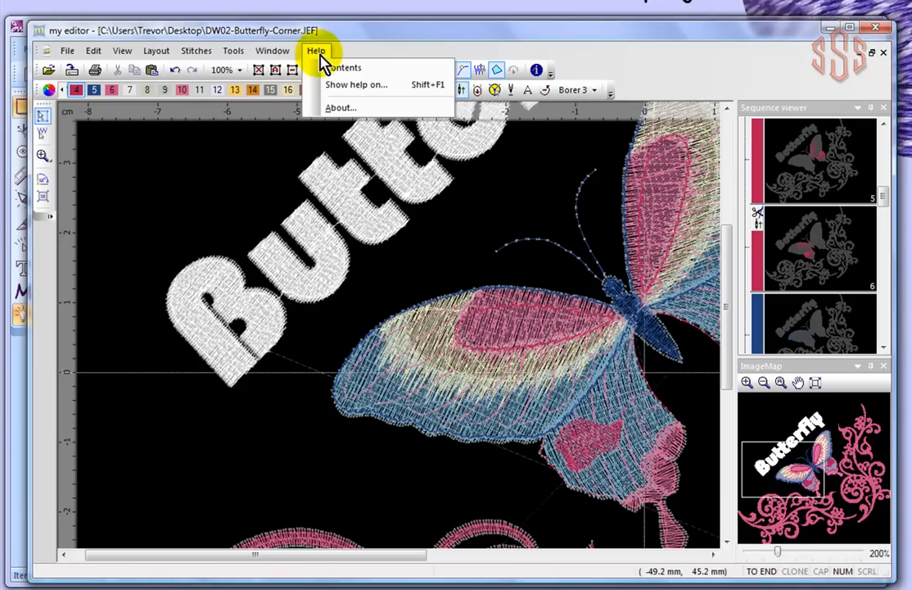
click(338, 69)
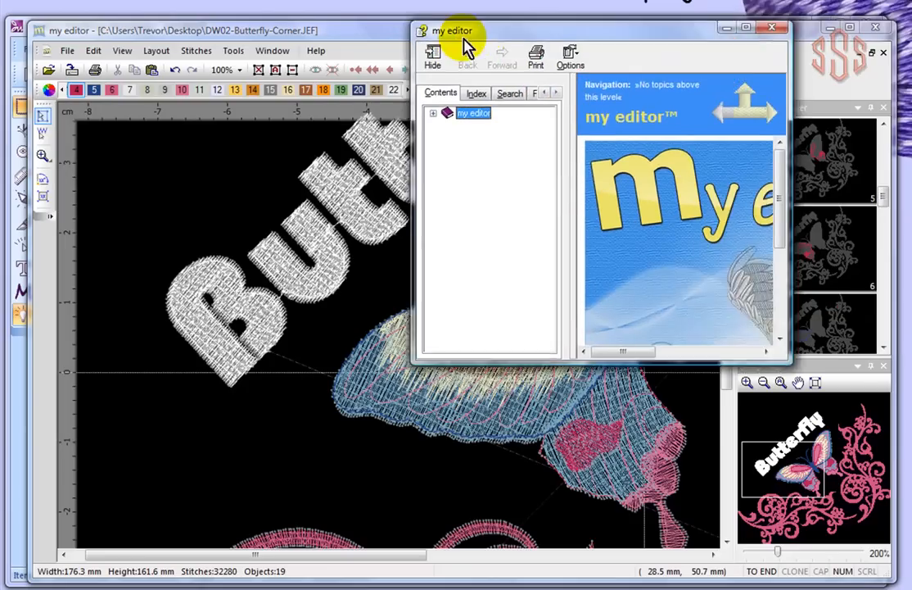
drag(465, 39, 117, 59)
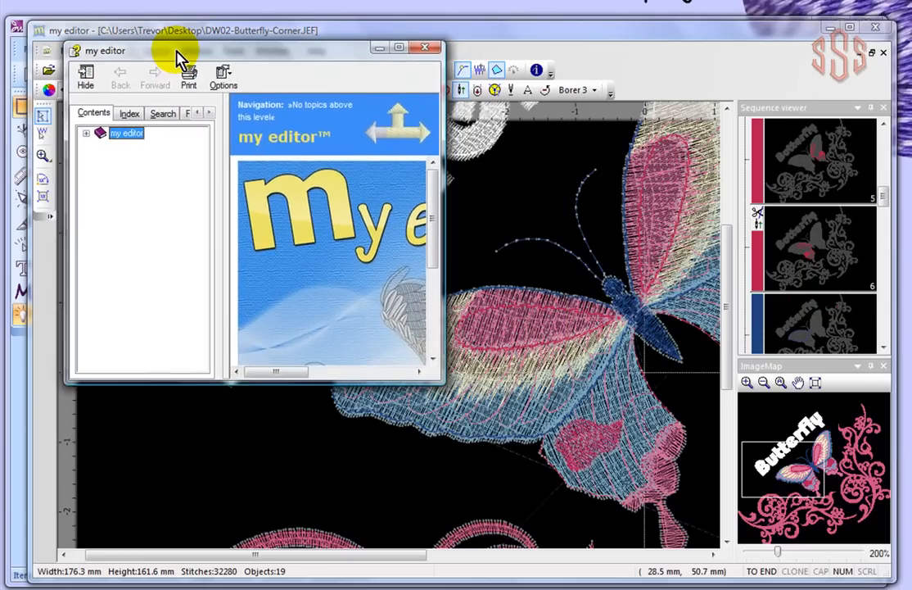
drag(501, 184, 843, 196)
double_click(96, 137)
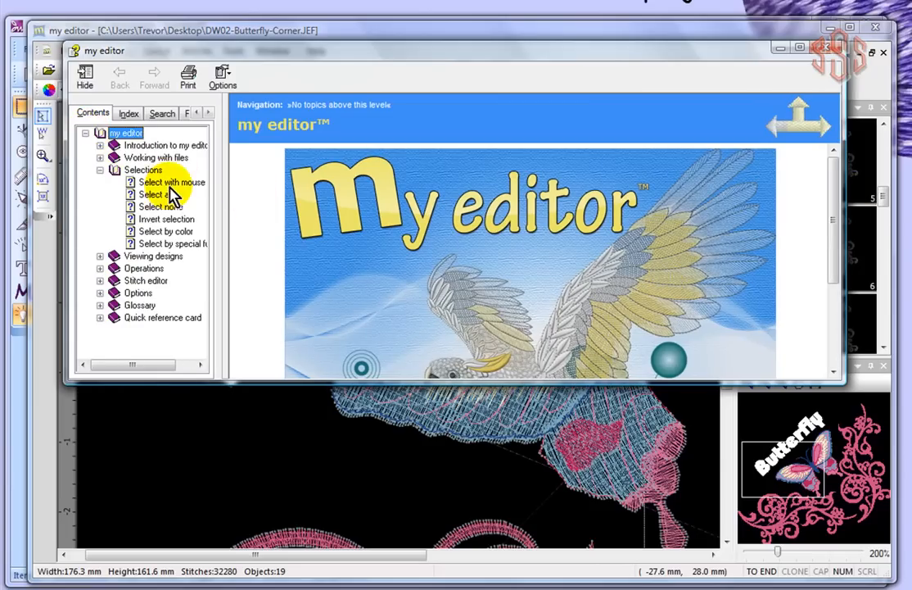
click(157, 195)
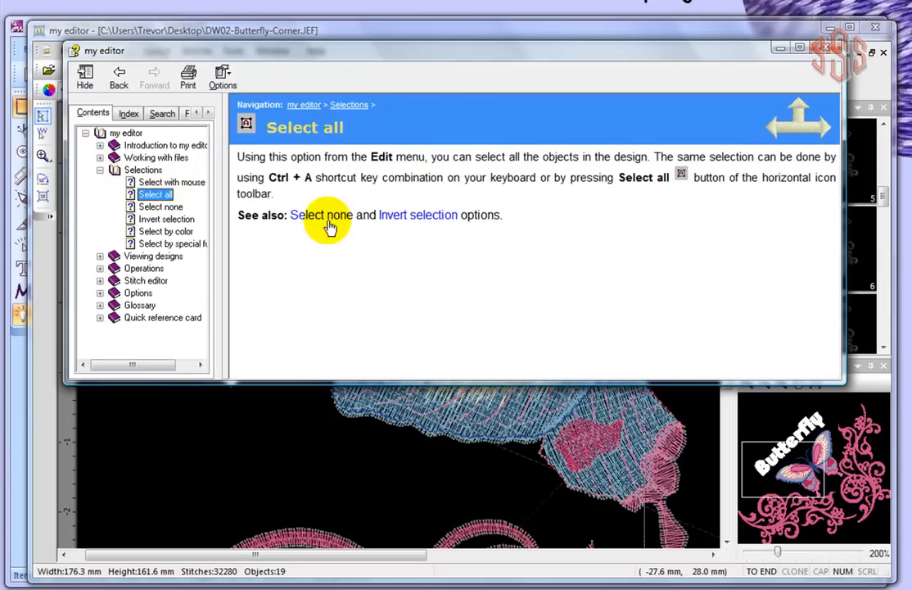
click(830, 49)
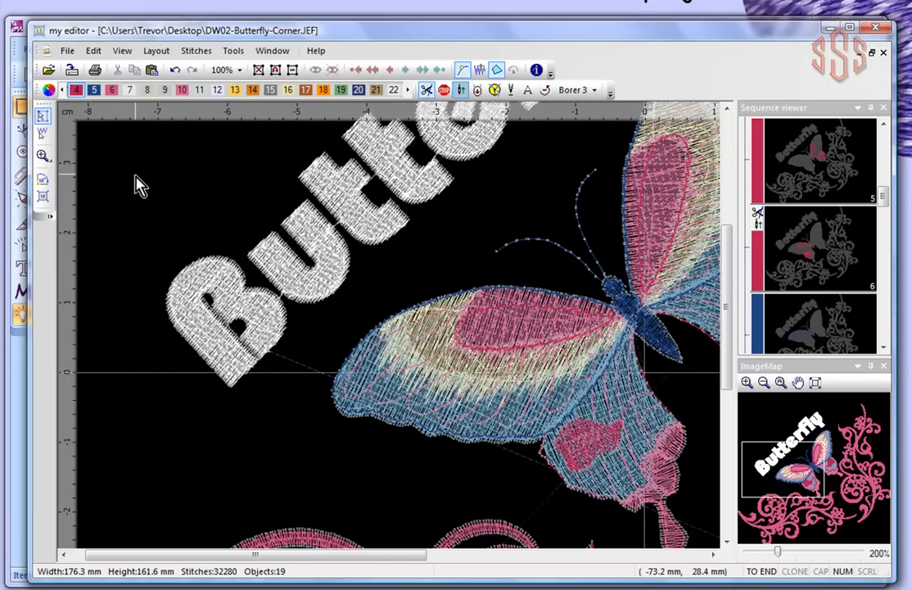
- Switch to Creative DRAWings Monogram and deselect the slanted Butterfly lettering
scroll(139, 190, down, 5)
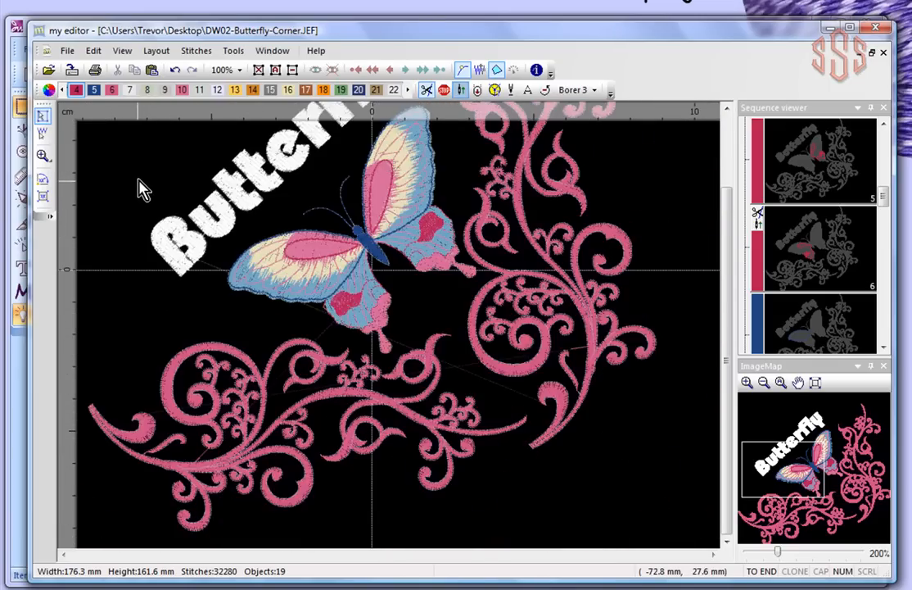
scroll(139, 181, down, 1)
drag(729, 296, 727, 224)
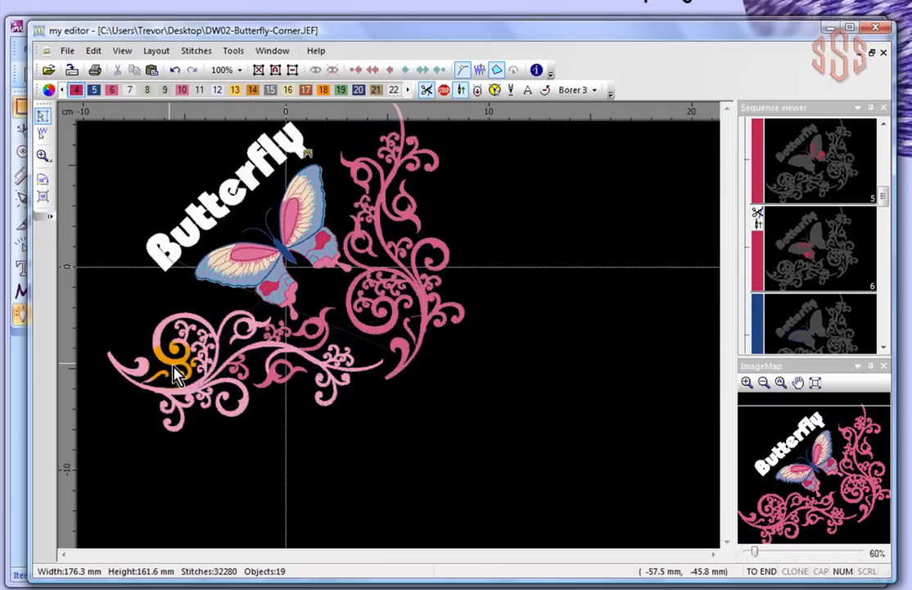
click(16, 27)
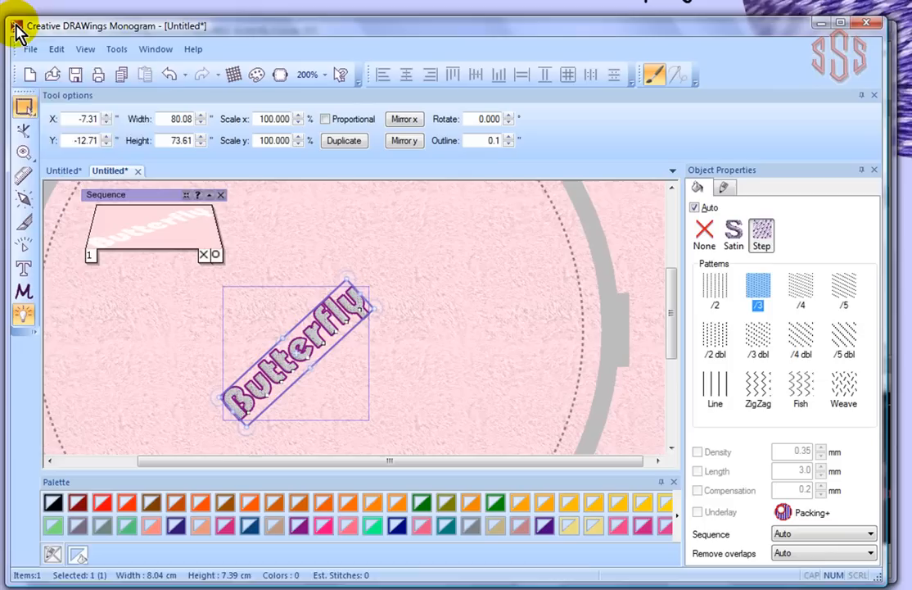
click(202, 25)
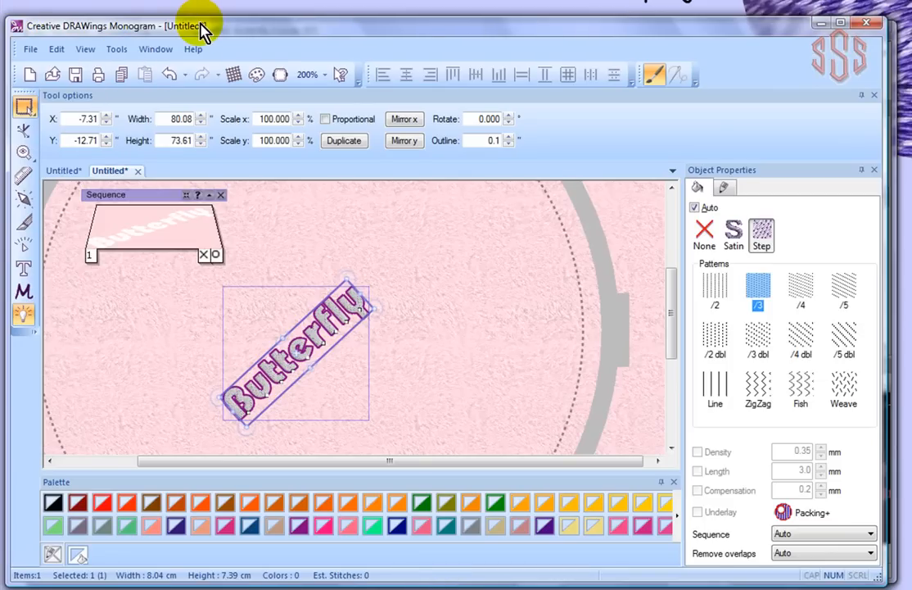
click(443, 347)
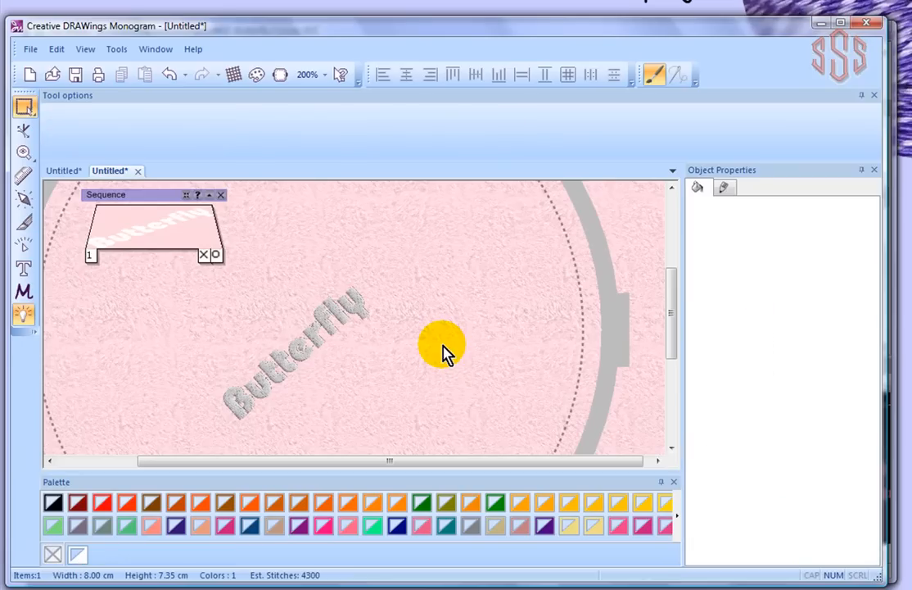